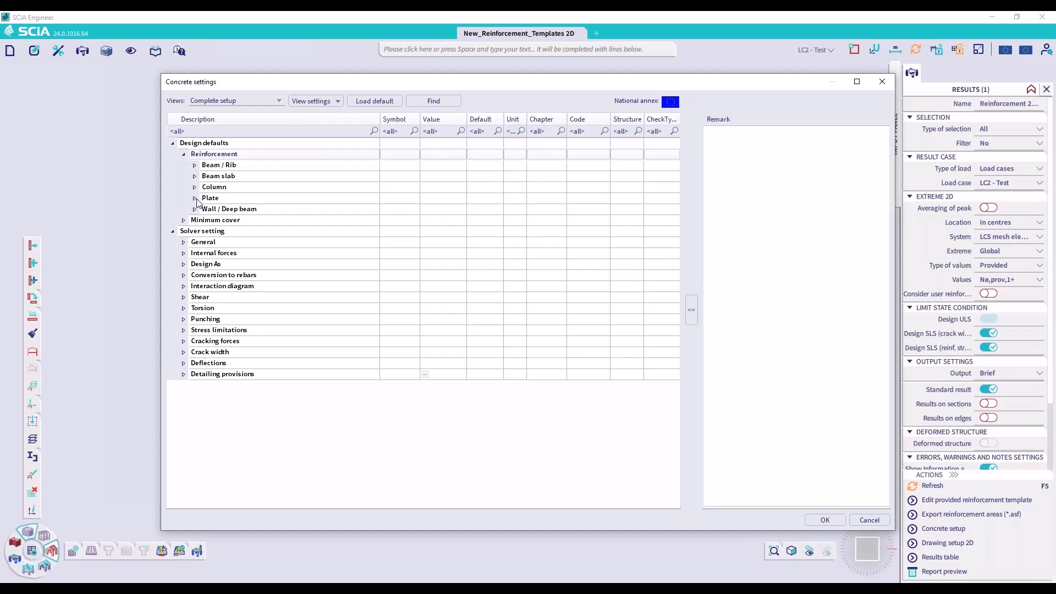
Step: Open the Plate design template of provided longitudinal reinforcement for editing from the plate design defaults
left_click(196, 199)
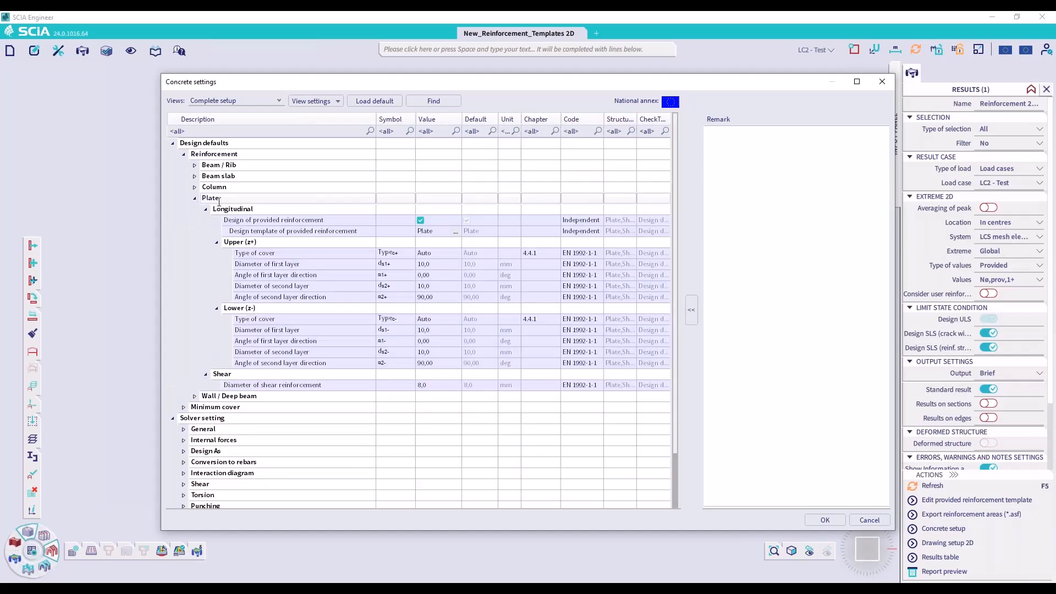
left_click(457, 231)
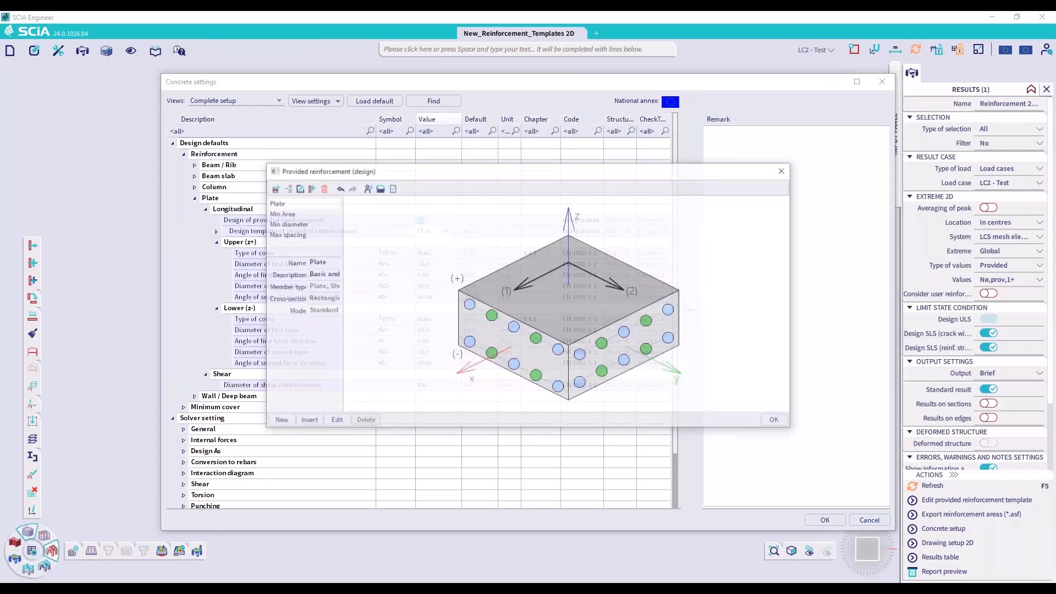
left_click_drag(460, 170, 278, 110)
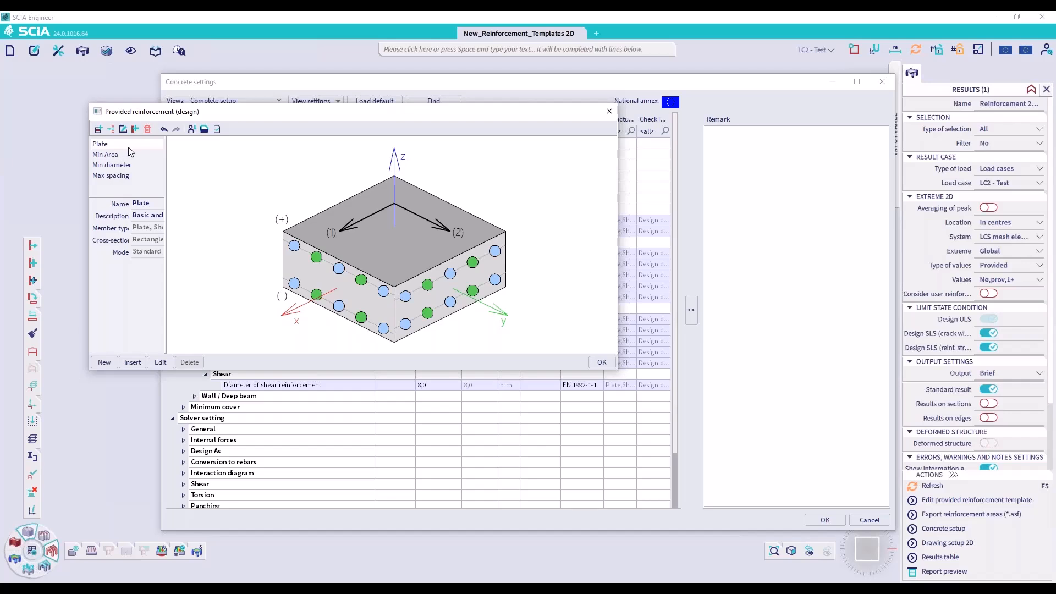
left_click(160, 362)
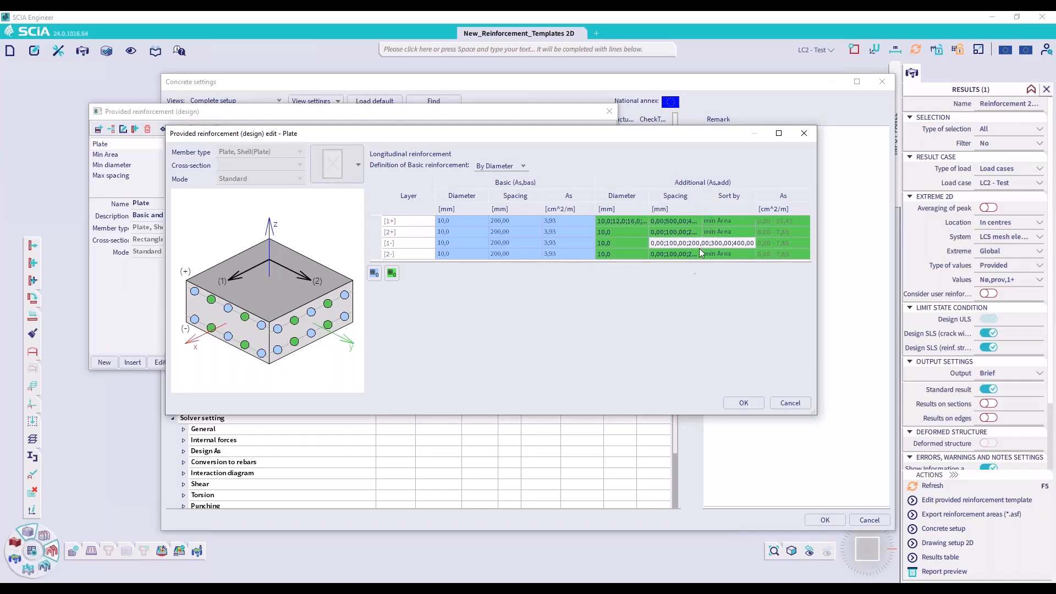
Step: Review the additional reinforcement diameter and spacing combinations available for layer [2-]
left_click(640, 253)
left_click(643, 254)
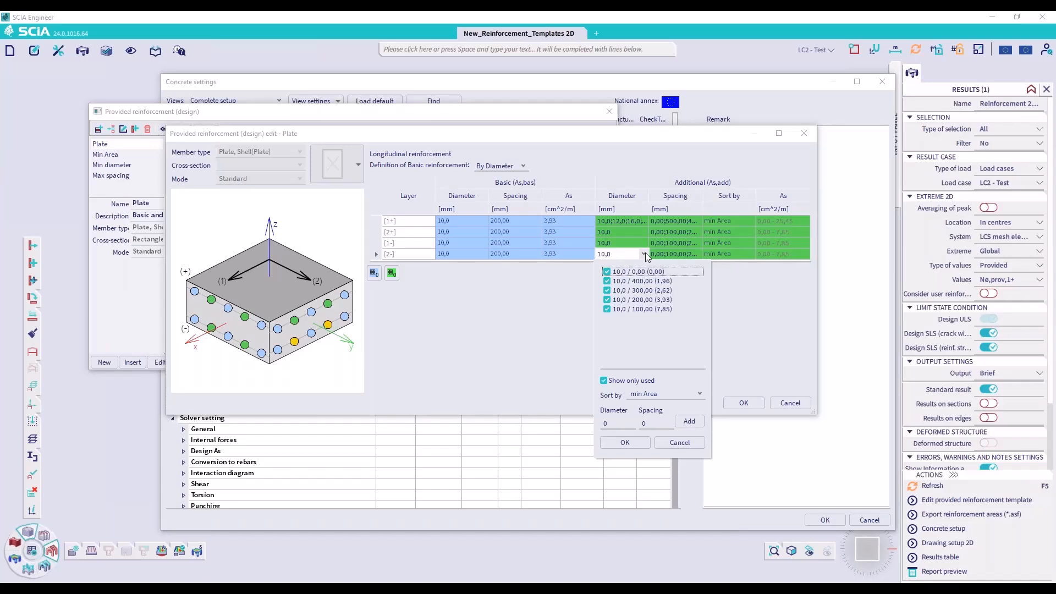
left_click(688, 254)
left_click(688, 254)
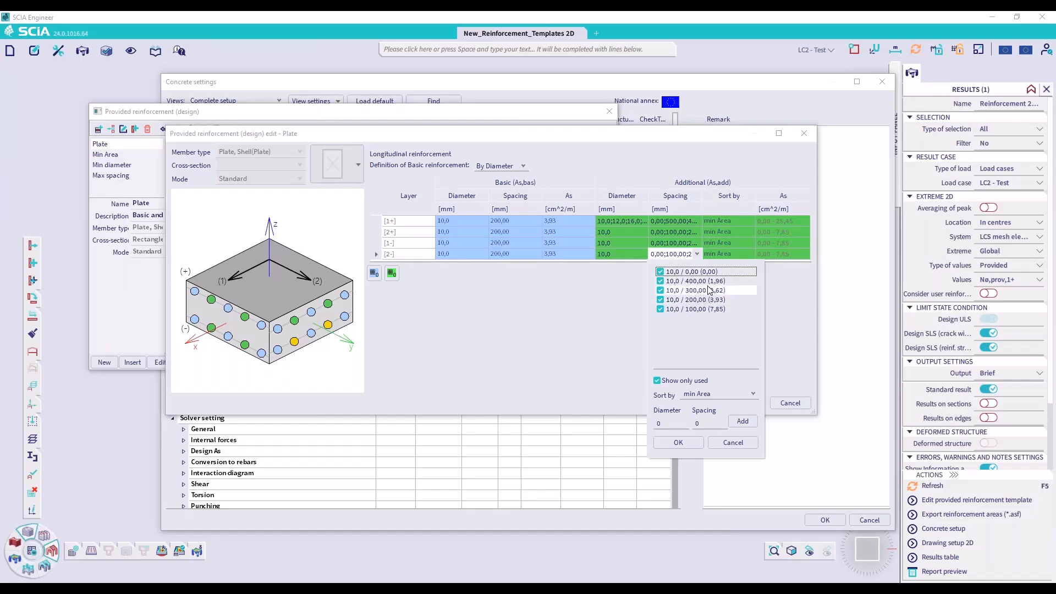
Step: Try sorting the additional reinforcement combinations of layer [2-] by min Diameter and by max Spacing
left_click(706, 395)
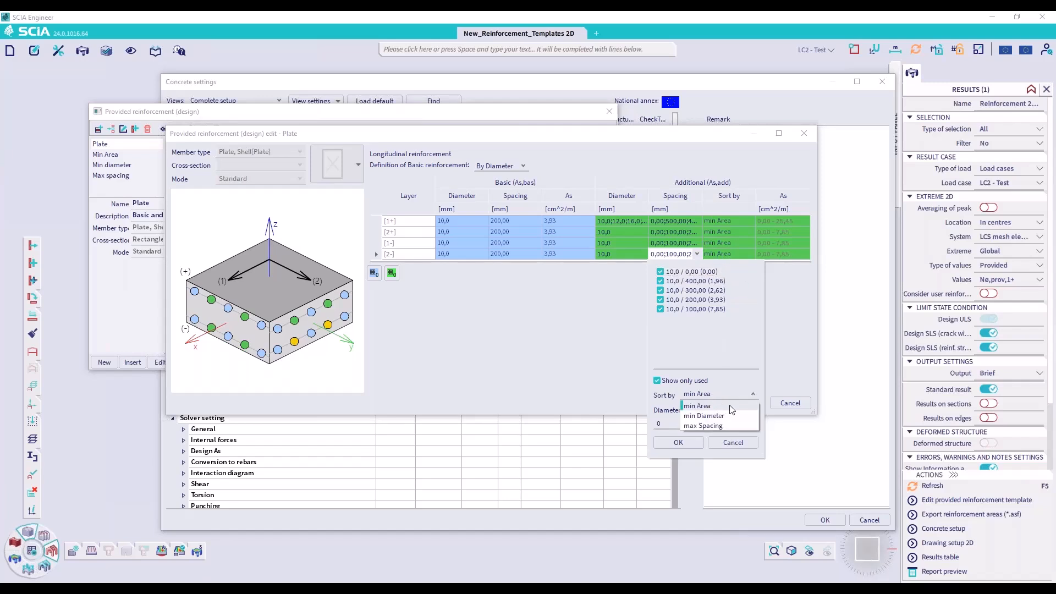
left_click(723, 416)
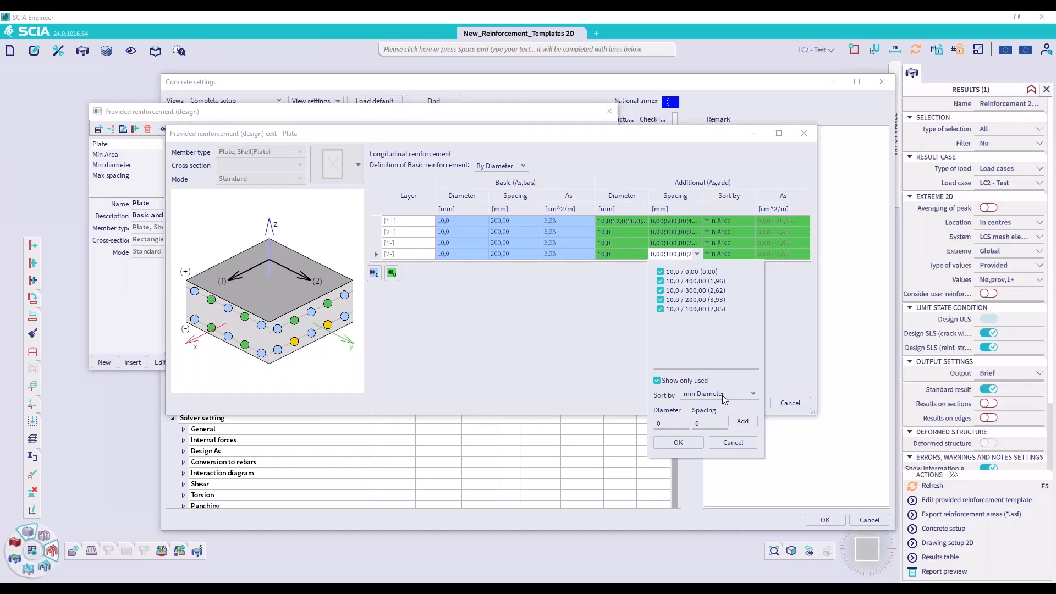
left_click(707, 395)
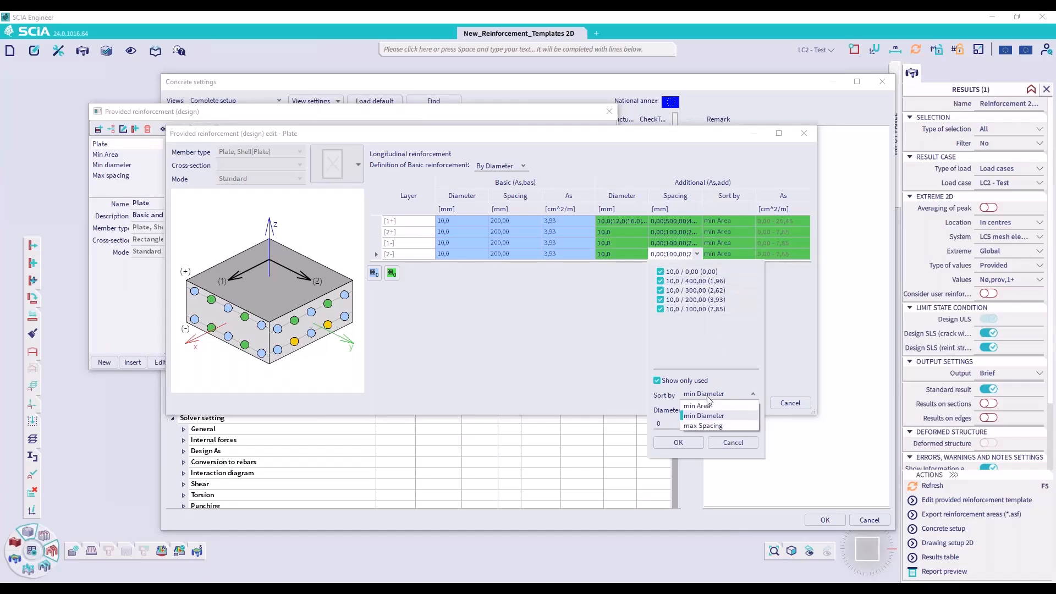
left_click(707, 425)
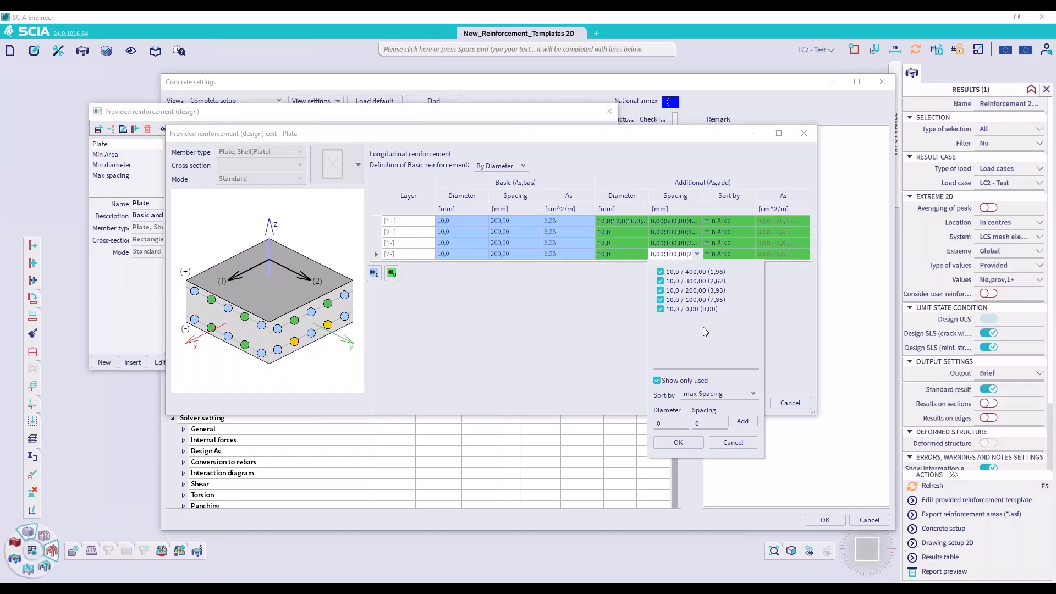
left_click(683, 330)
Step: Add diameter 12 mm alongside 10 mm to the additional reinforcement of layer [2-]
left_click(623, 253)
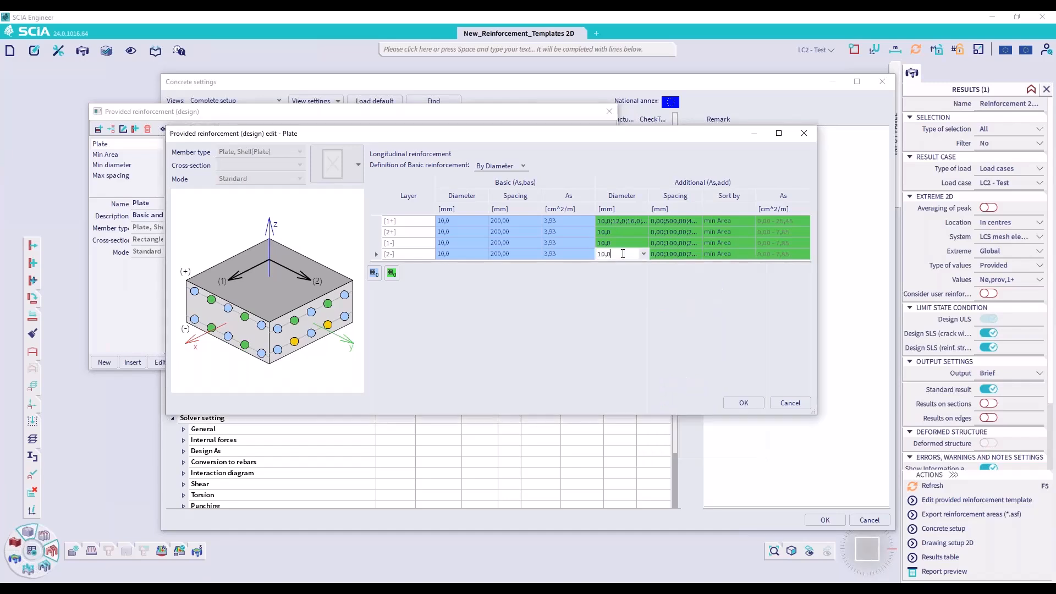
type(";12")
key("Return")
Step: Add a combination with diameter 16 mm and spacing 400 mm to layer [2-]'s additional reinforcement list
left_click(628, 254)
left_click(644, 254)
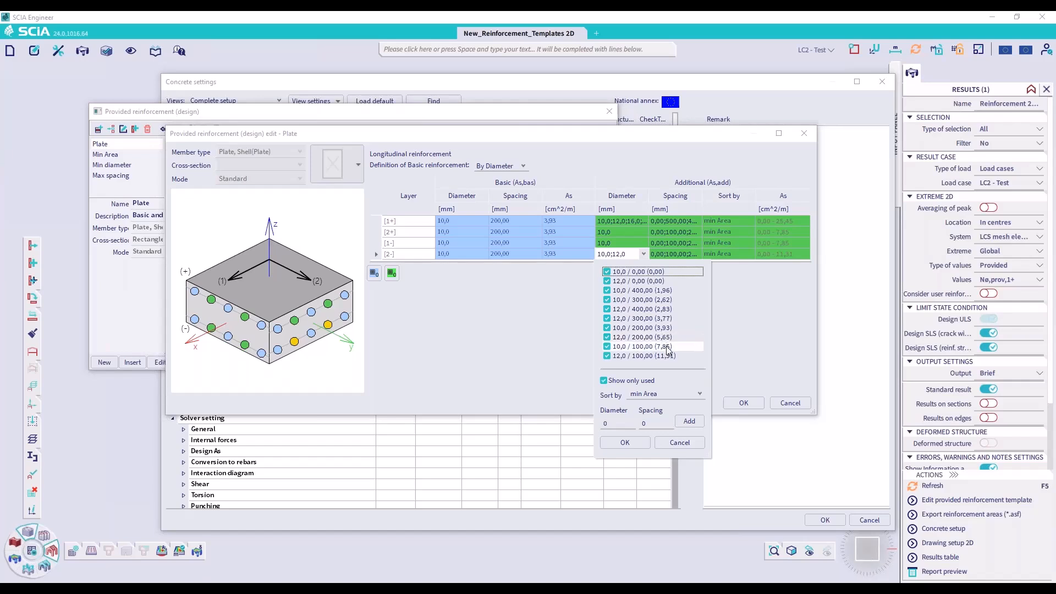
left_click(622, 423)
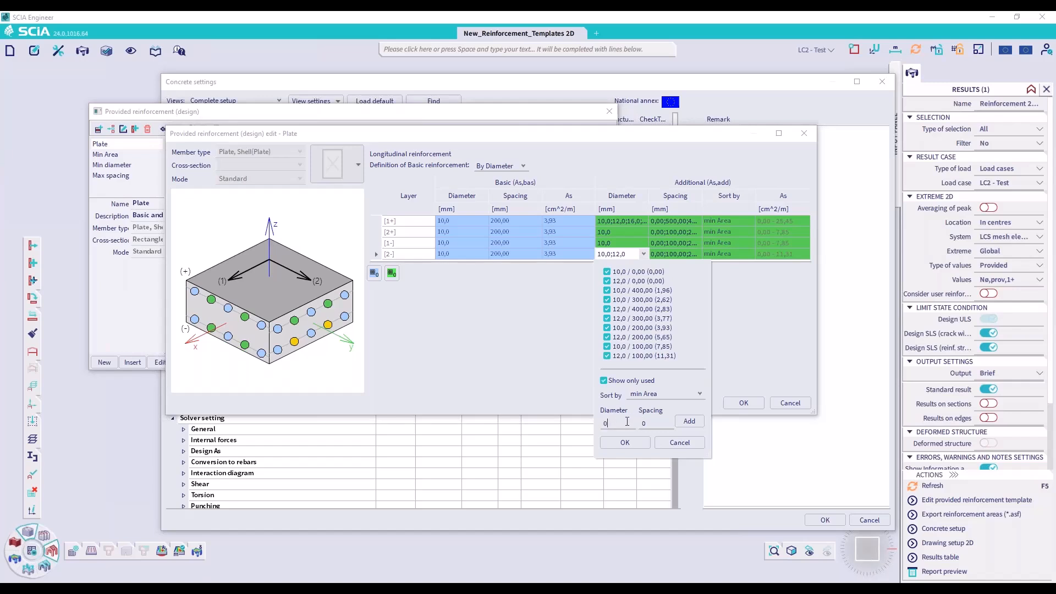
left_click_drag(616, 423, 600, 423)
type("16")
left_click_drag(652, 423, 640, 423)
type("400")
left_click(688, 424)
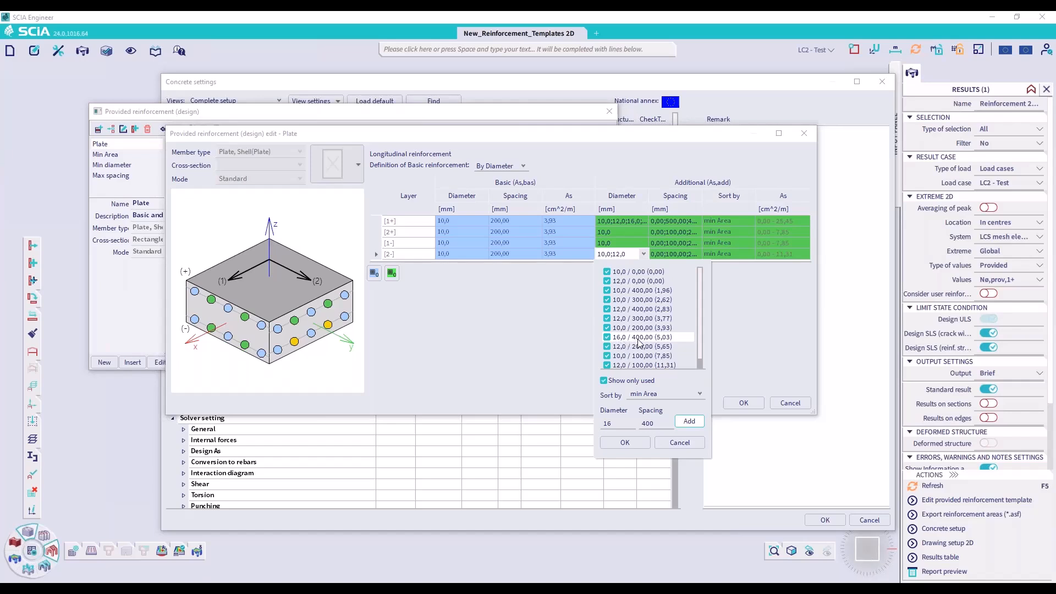
Step: Show unused combinations for layer [2-] as well, enable and accept 16,0 / 200,00, and close the Plate template without saving
scroll(647, 334, "down", 1)
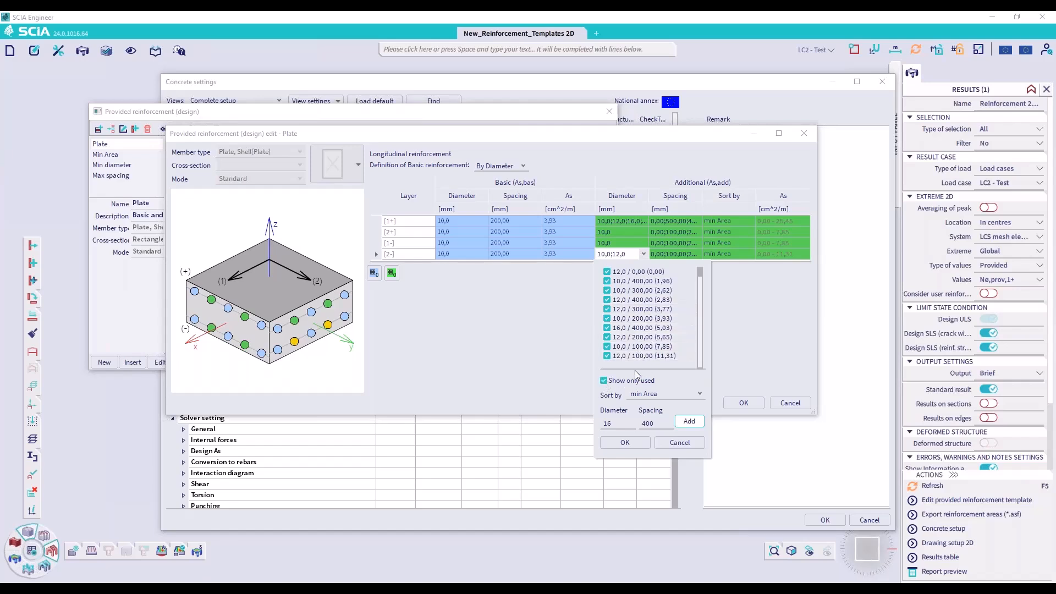
left_click(604, 381)
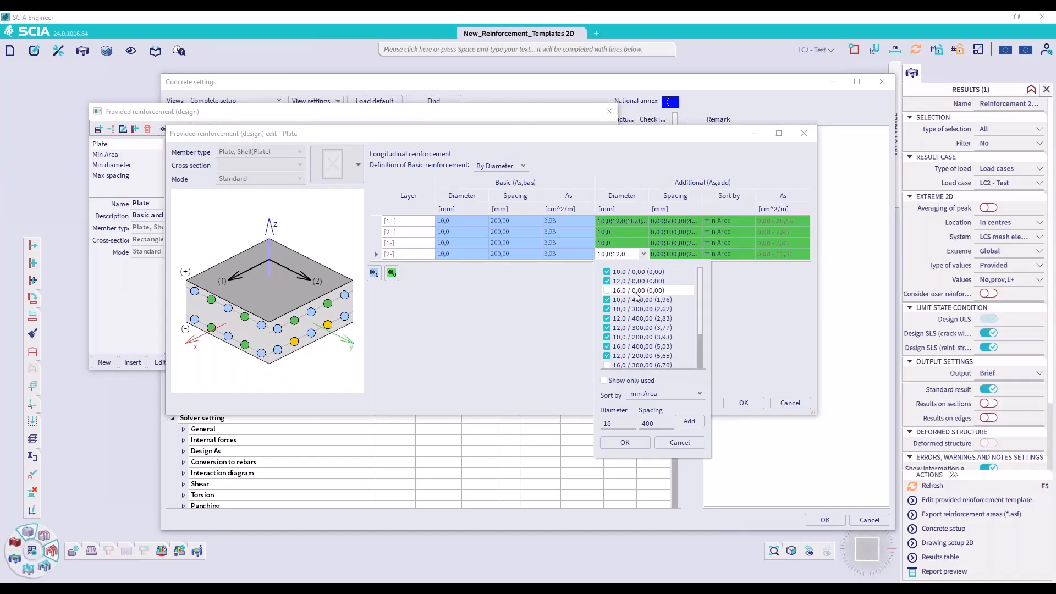
scroll(621, 297, "down", 2)
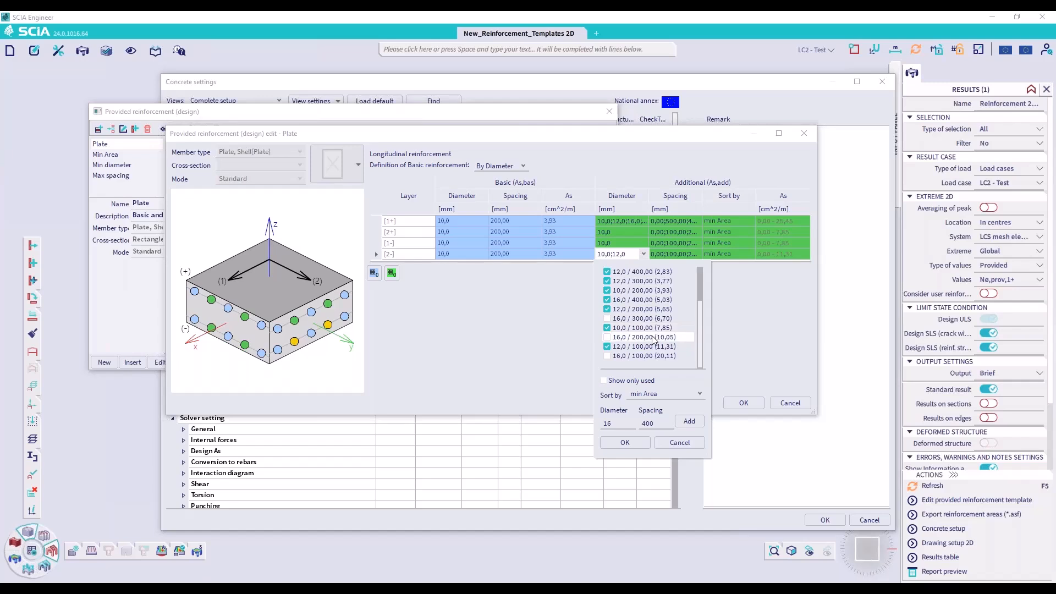
scroll(616, 338, "up", 2)
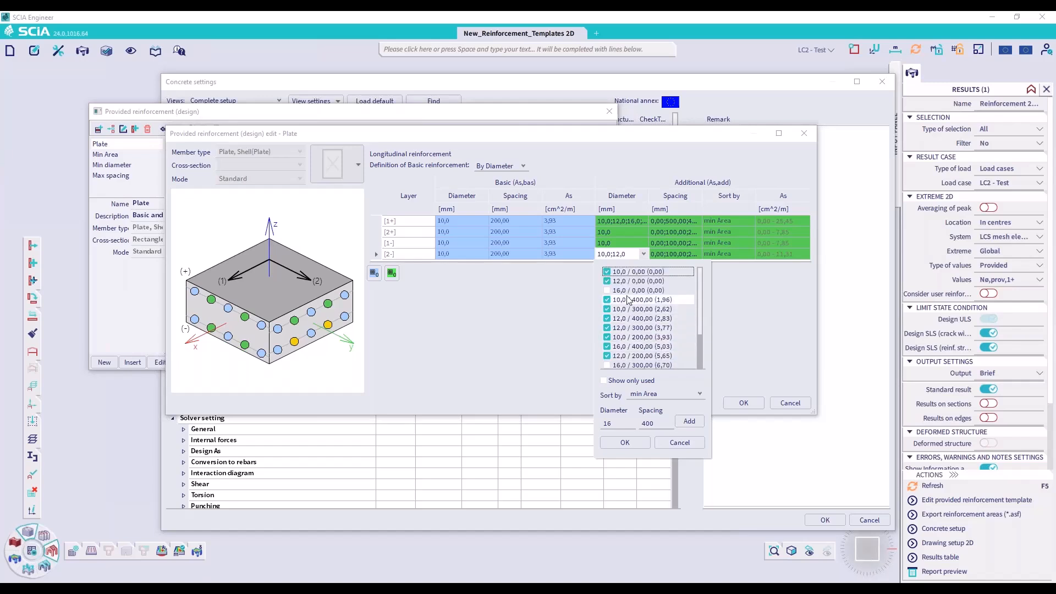
scroll(642, 302, "down", 1)
scroll(642, 302, "down", 4)
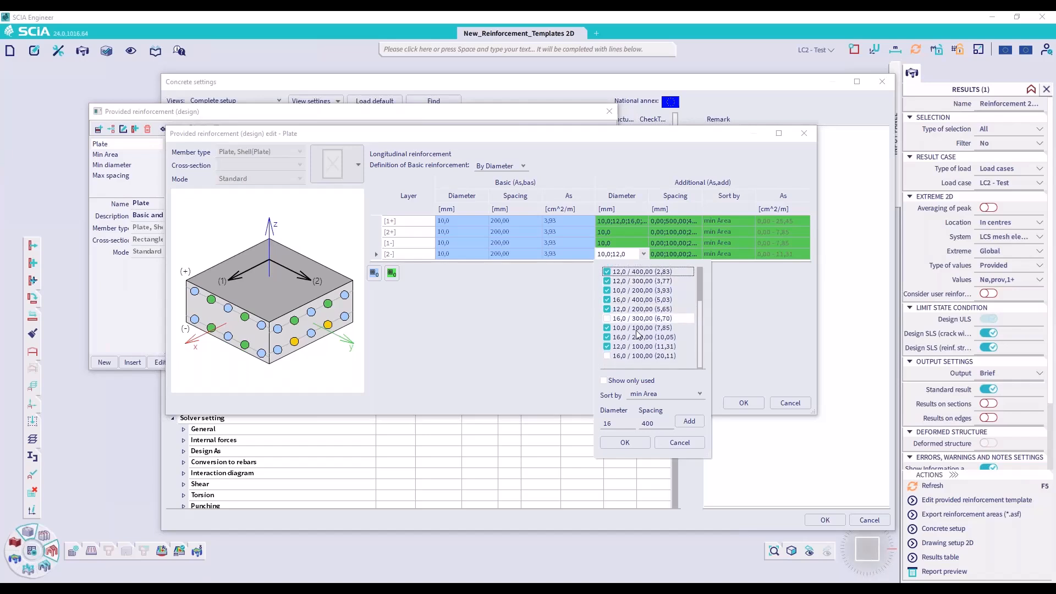
scroll(633, 336, "up", 5)
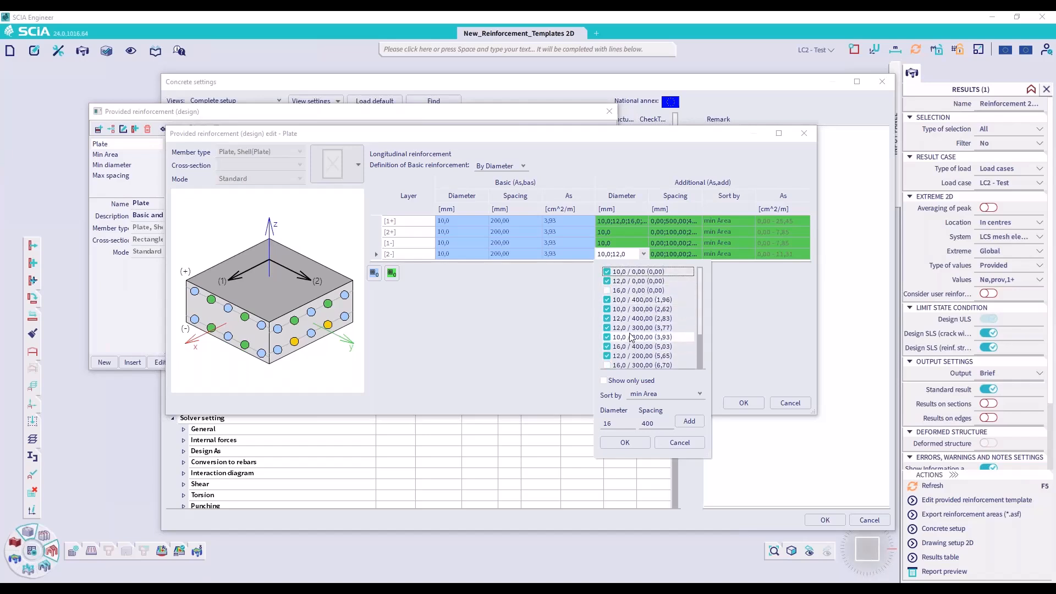
left_click(621, 445)
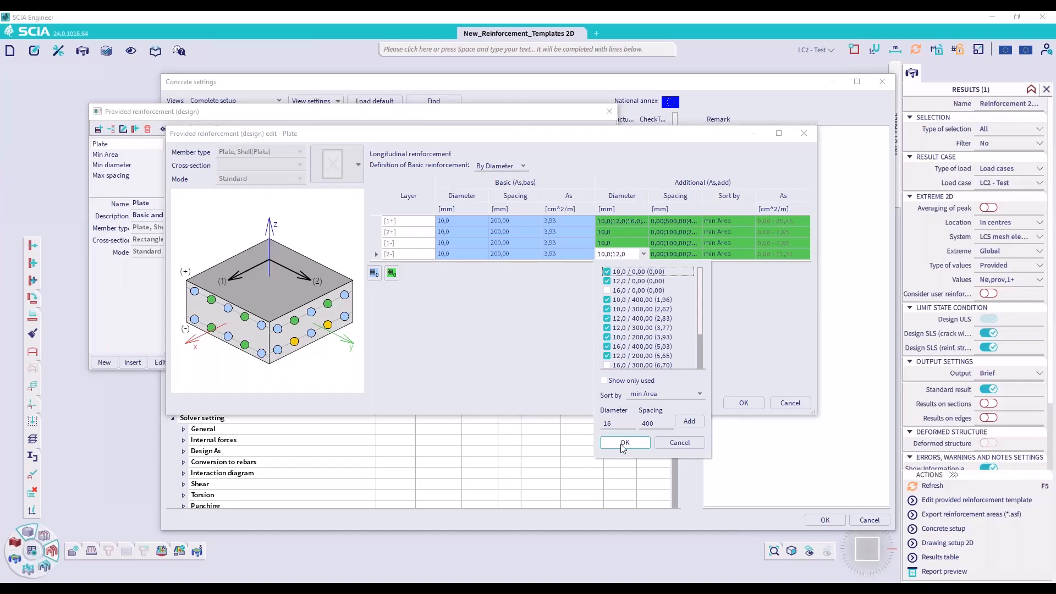
left_click(619, 444)
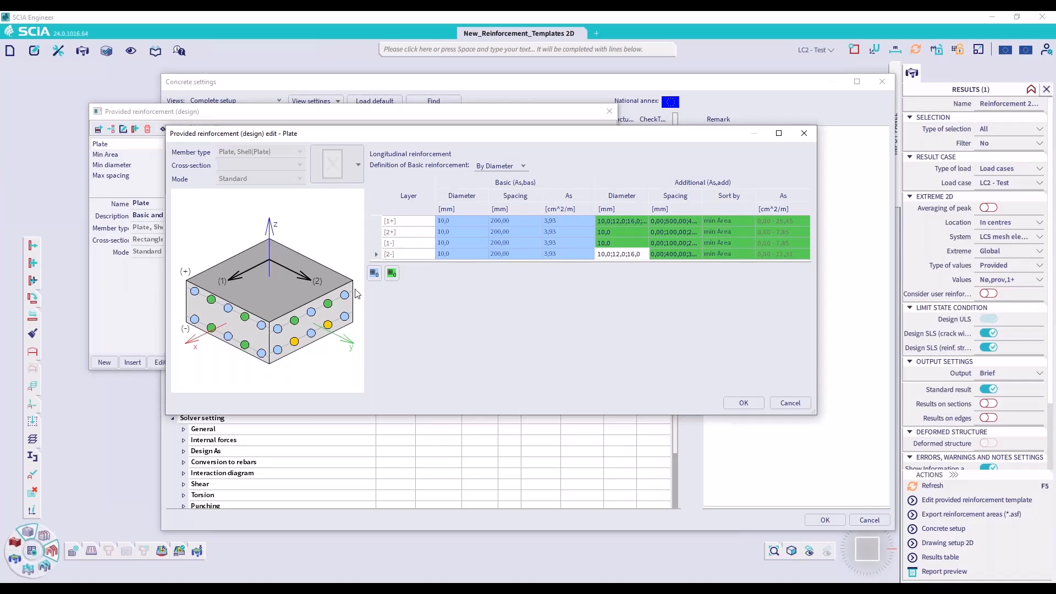
left_click(803, 133)
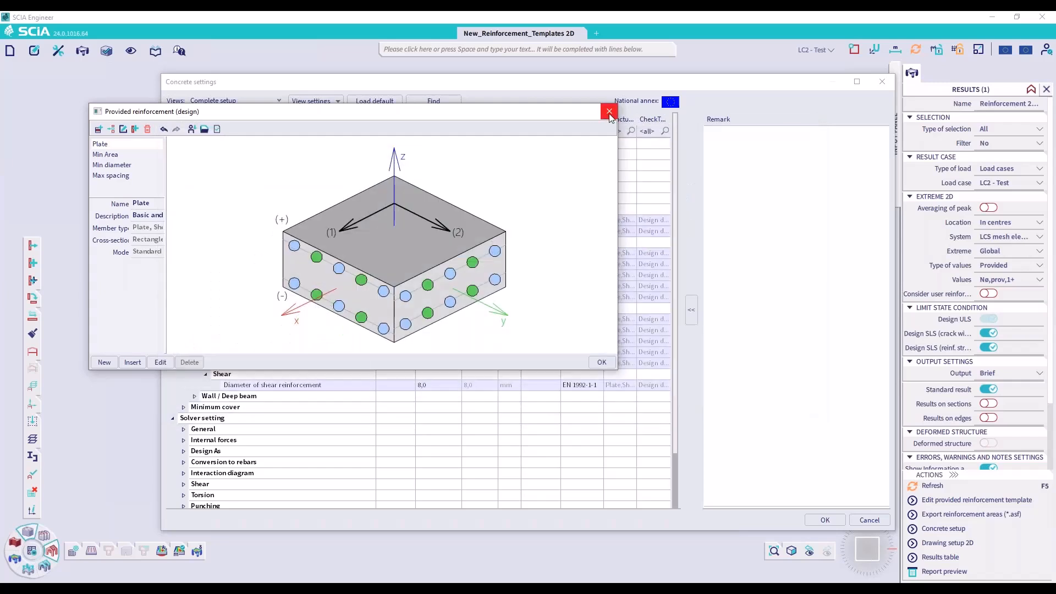
left_click(608, 111)
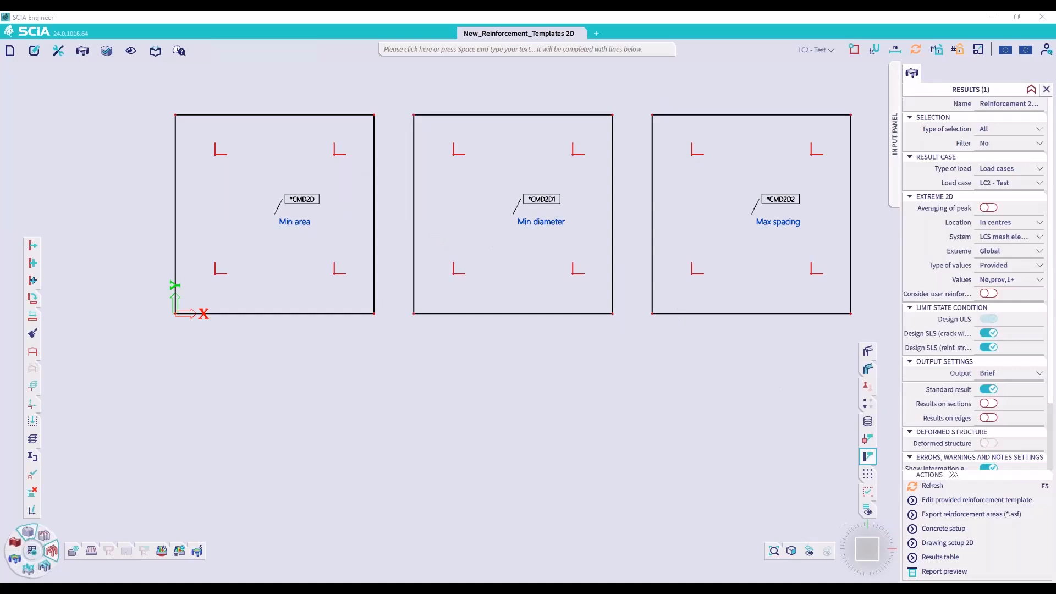
left_click(868, 386)
left_click(867, 386)
Step: Inspect the basic and additional reinforcement defined in the Min Area template assigned to the Min area plate's concrete data
left_click(316, 199)
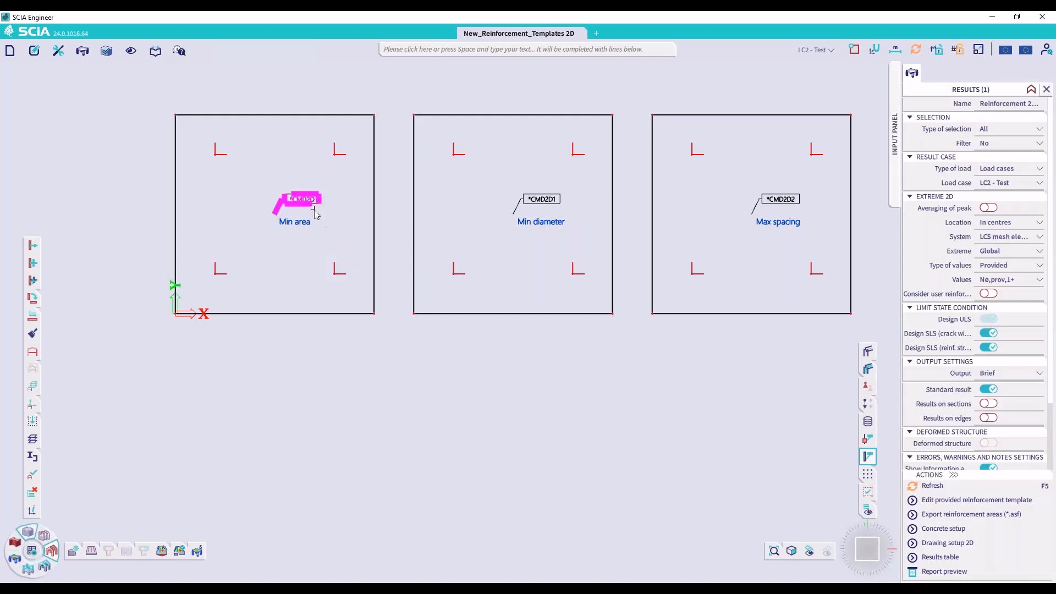
left_click(929, 74)
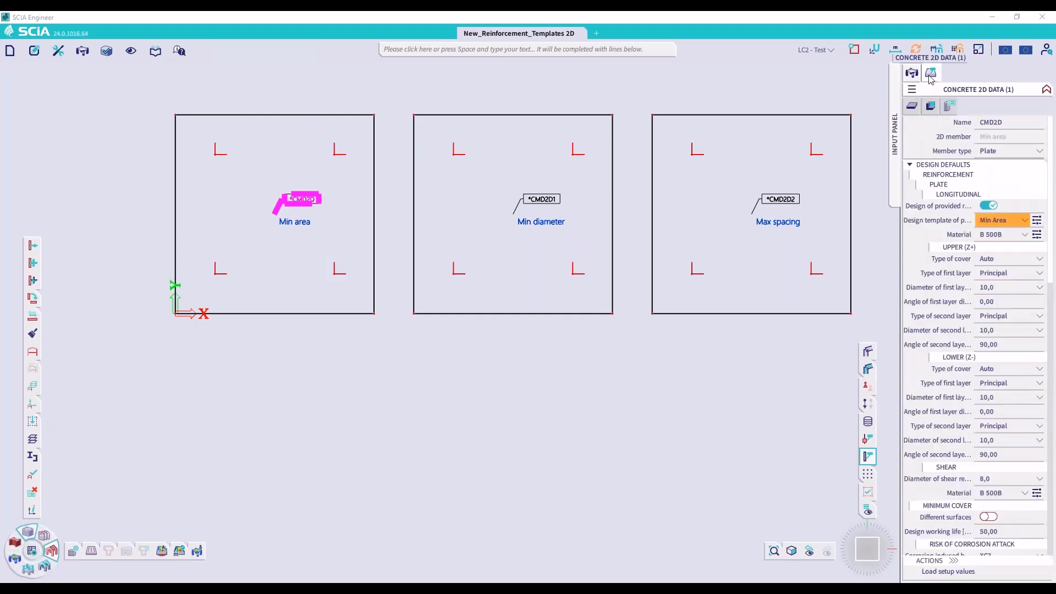
left_click(1036, 221)
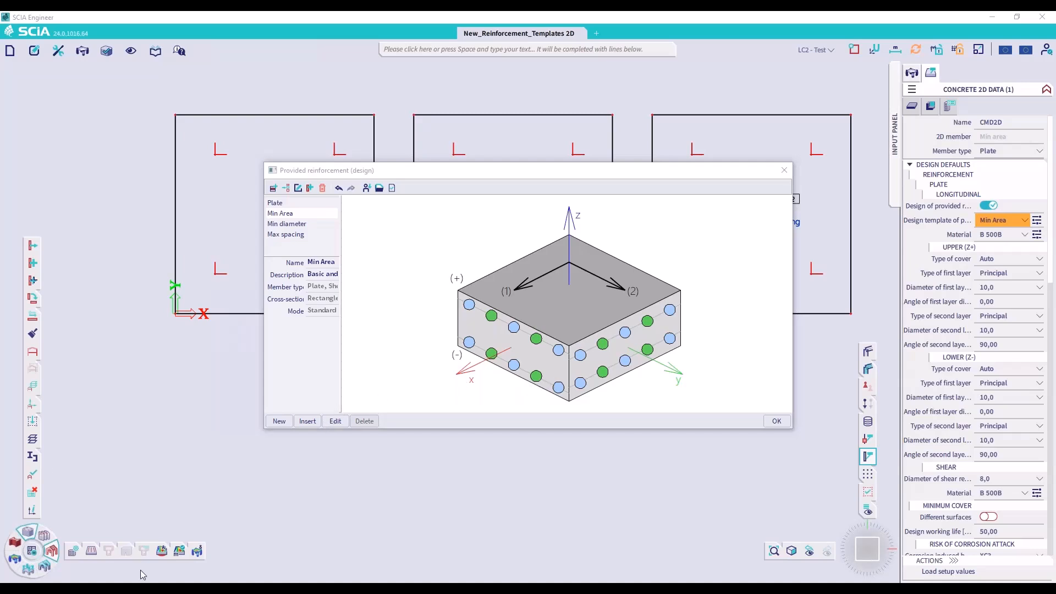
left_click(335, 421)
left_click_drag(624, 389, 418, 196)
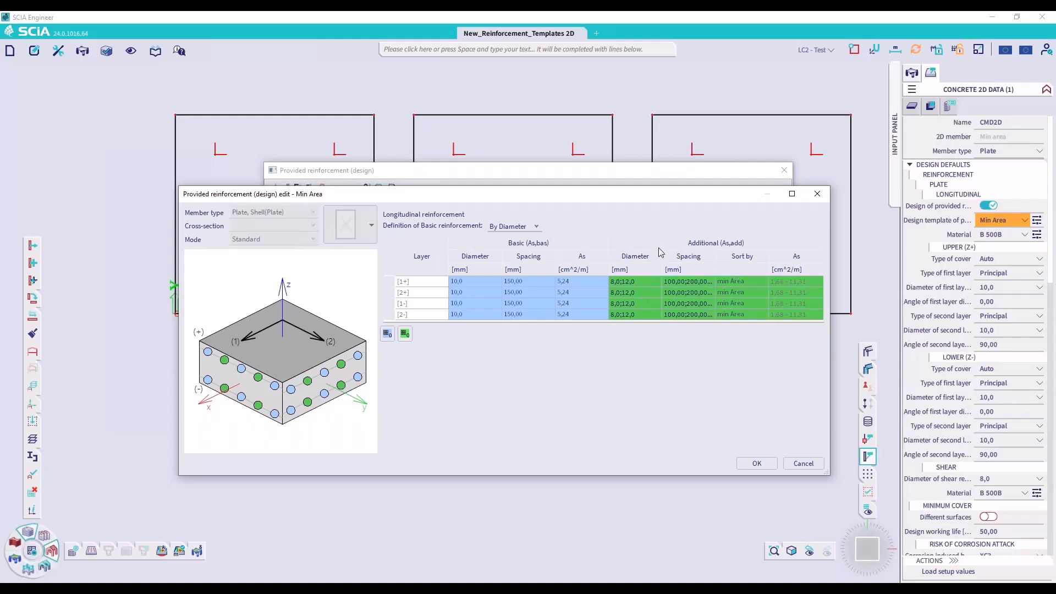
left_click(816, 194)
left_click(784, 170)
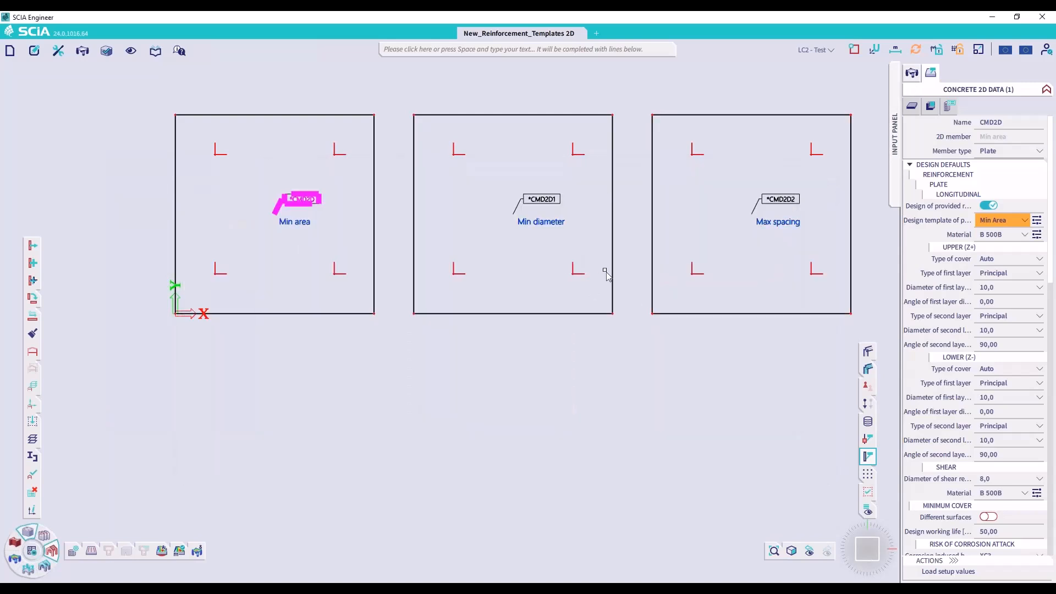
Step: Check the design template assigned in the concrete 2D data of the Min diameter plate
left_click(569, 208)
left_click(545, 199)
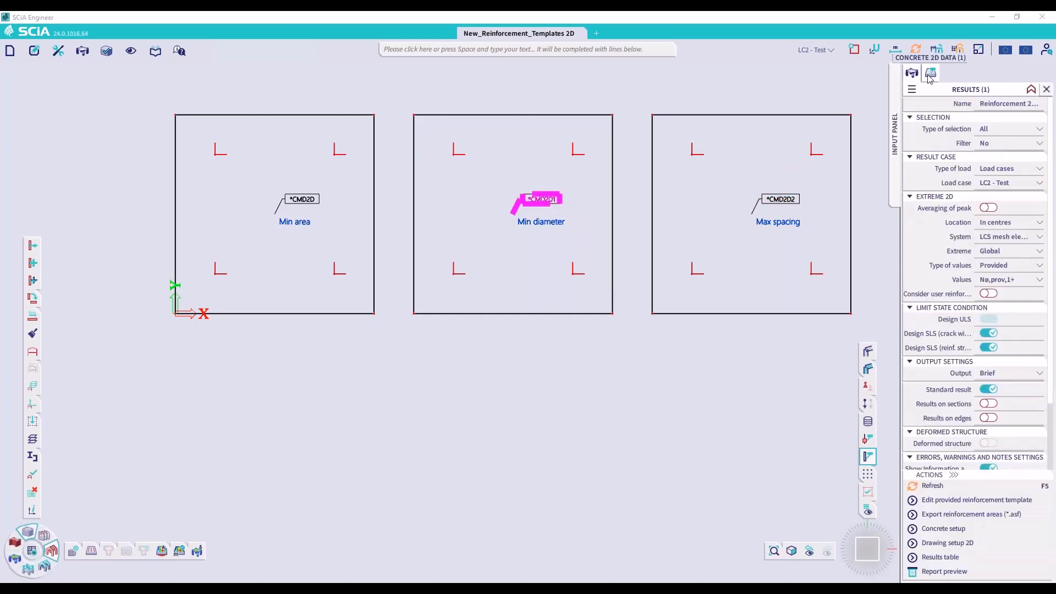
left_click(996, 222)
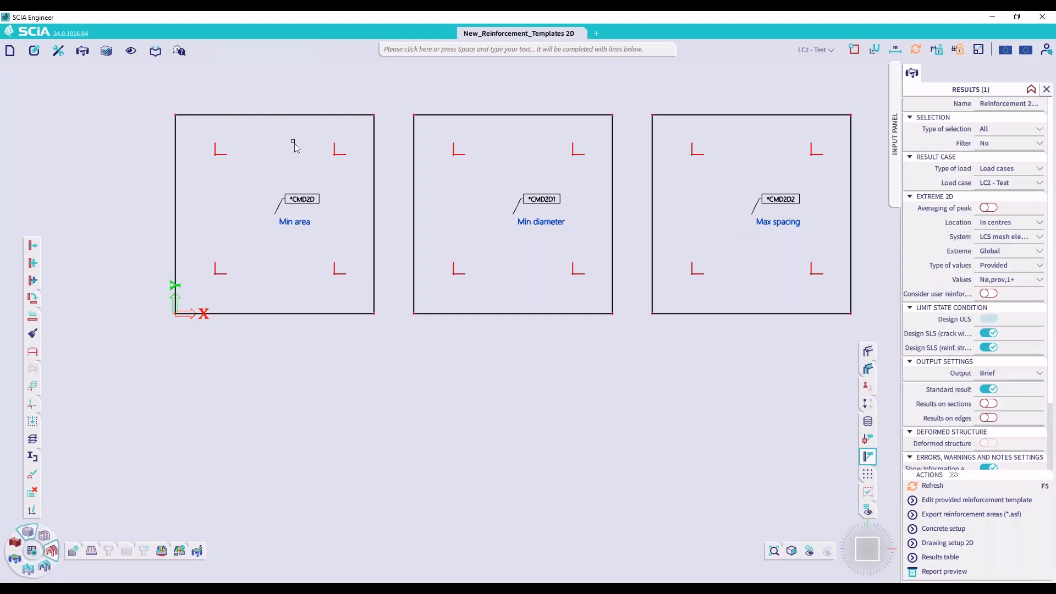
Step: Run the Concrete 2D reinforcement design and refresh the provided reinforcement results on all three plates
left_click(107, 50)
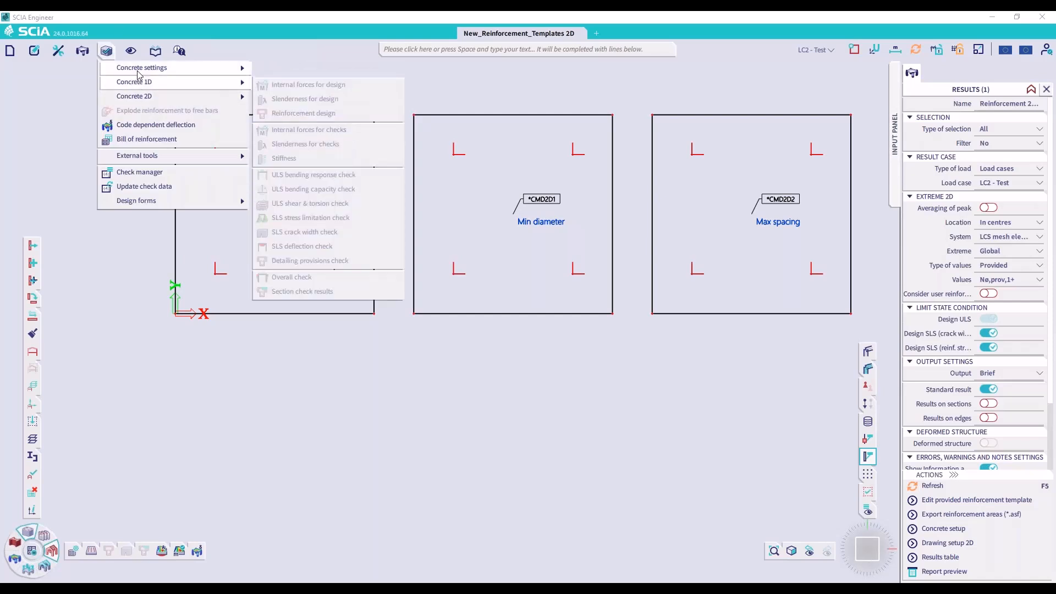
mouse_move(141, 97)
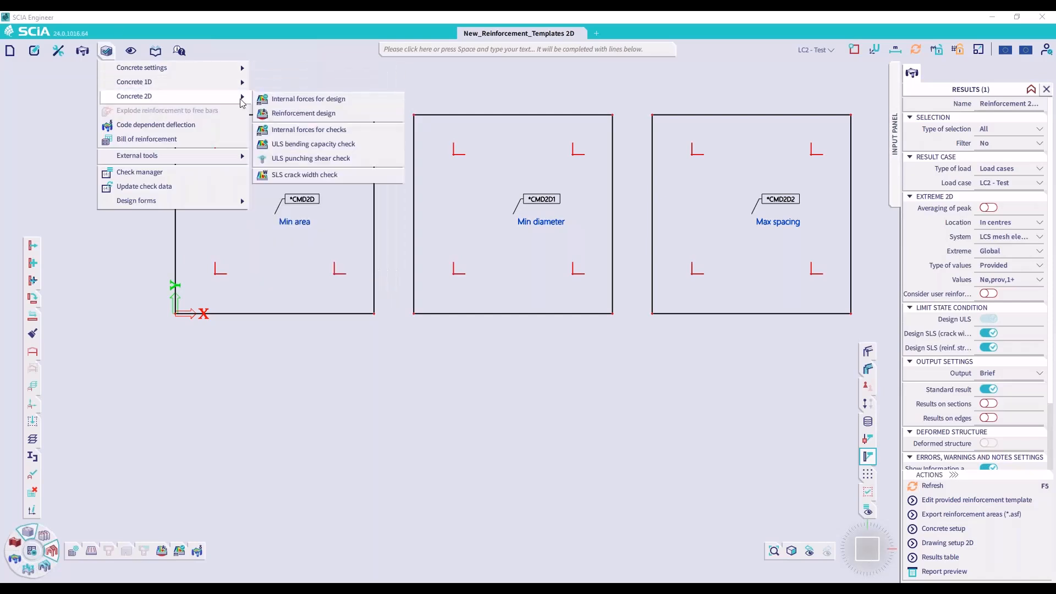
left_click(303, 117)
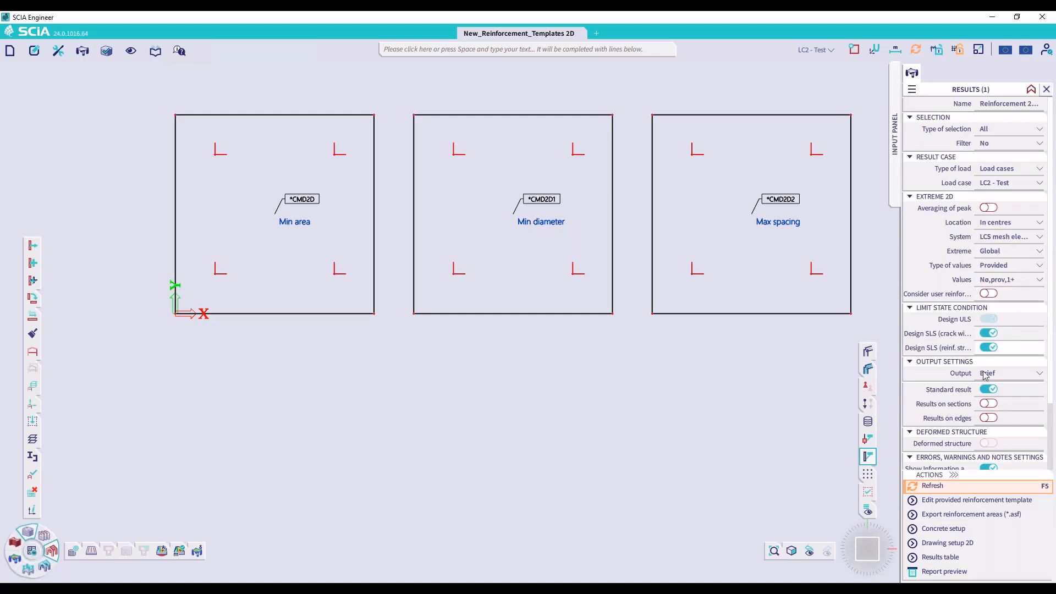
left_click(936, 486)
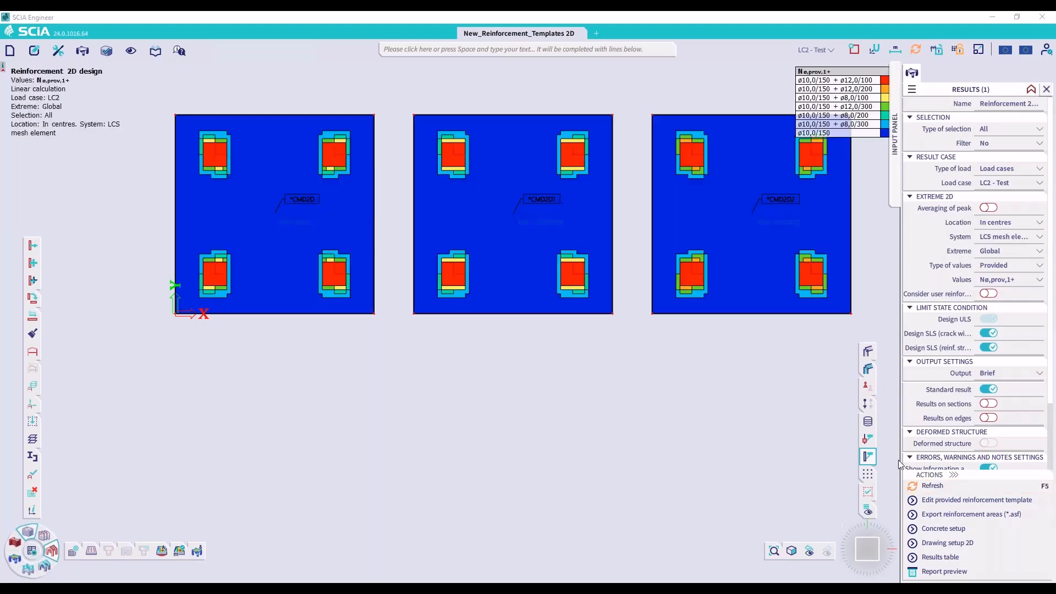
Step: Compare the provided reinforcement on the three plates with the reference image of the sorted diameter and spacing lists
left_click(339, 588)
left_click_drag(384, 338, 353, 335)
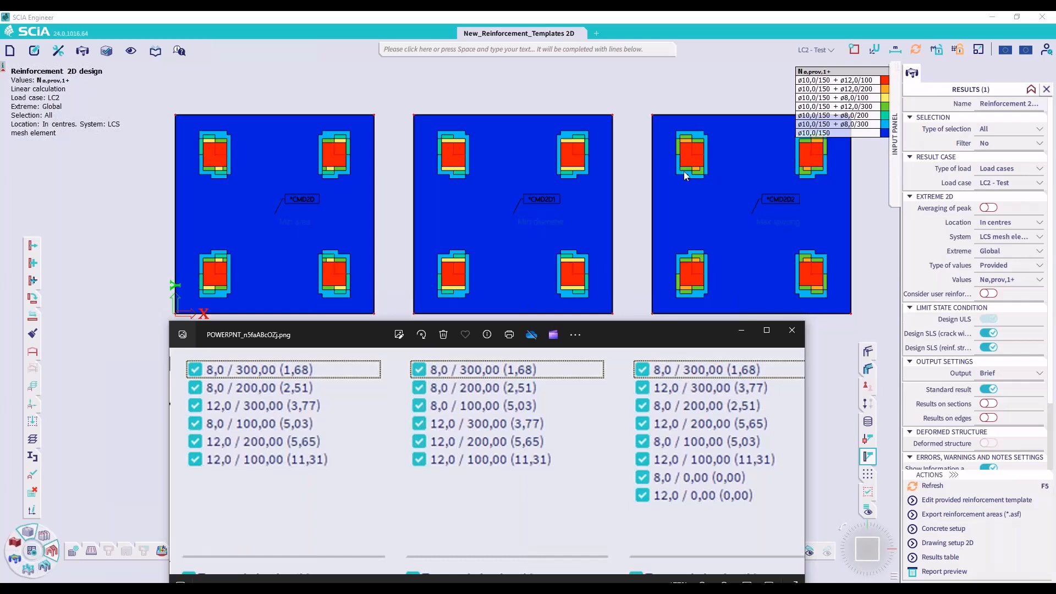
left_click(742, 331)
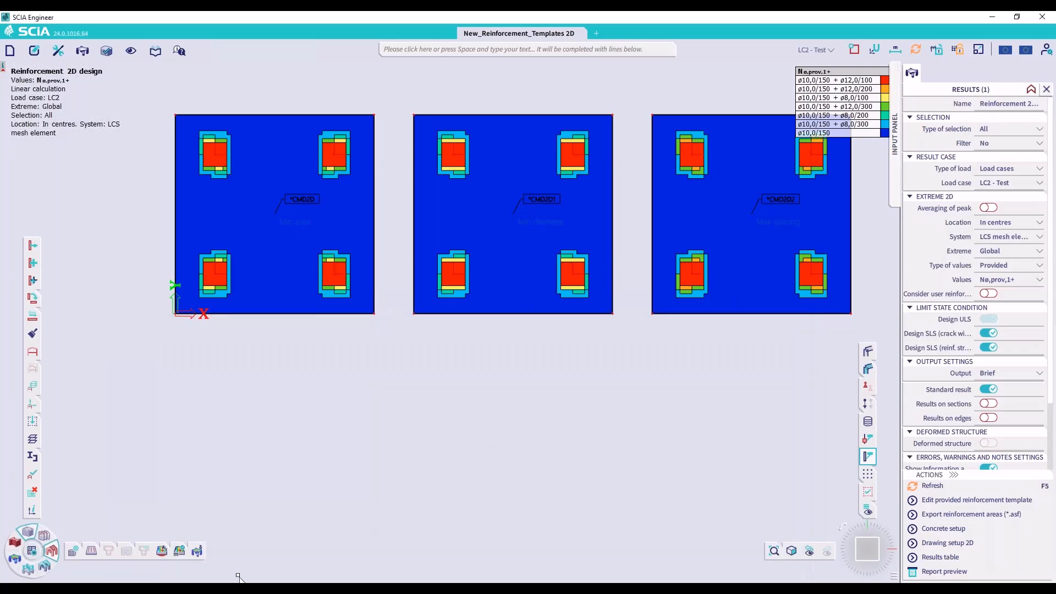
left_click(238, 587)
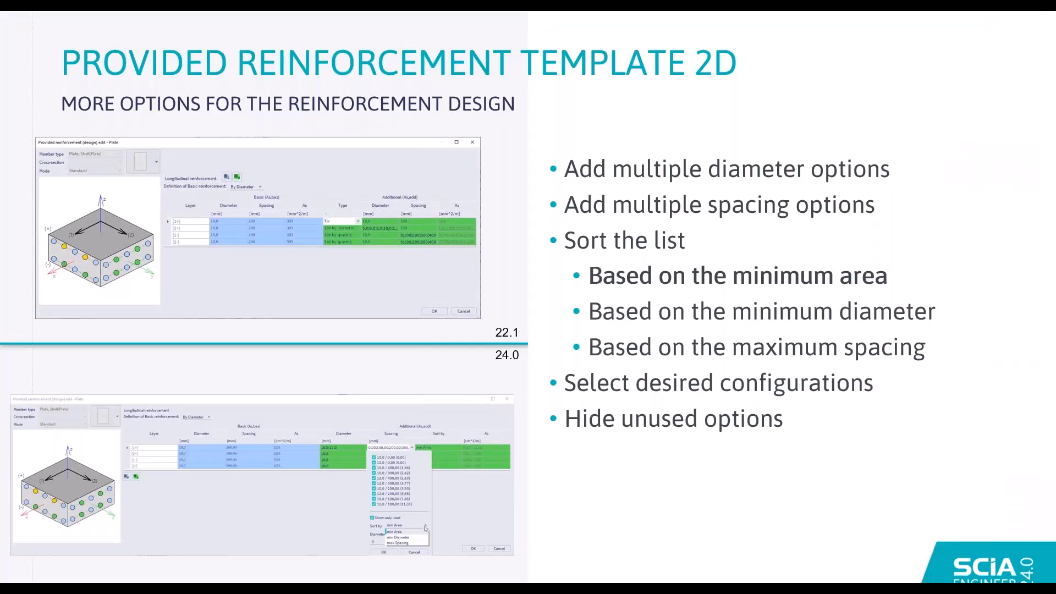
key("Right")
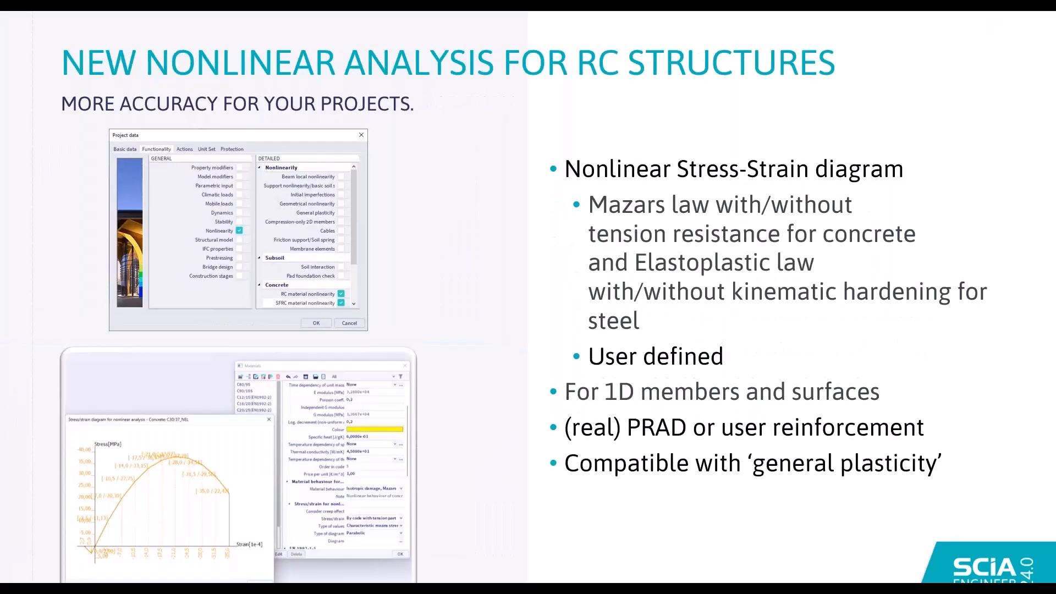
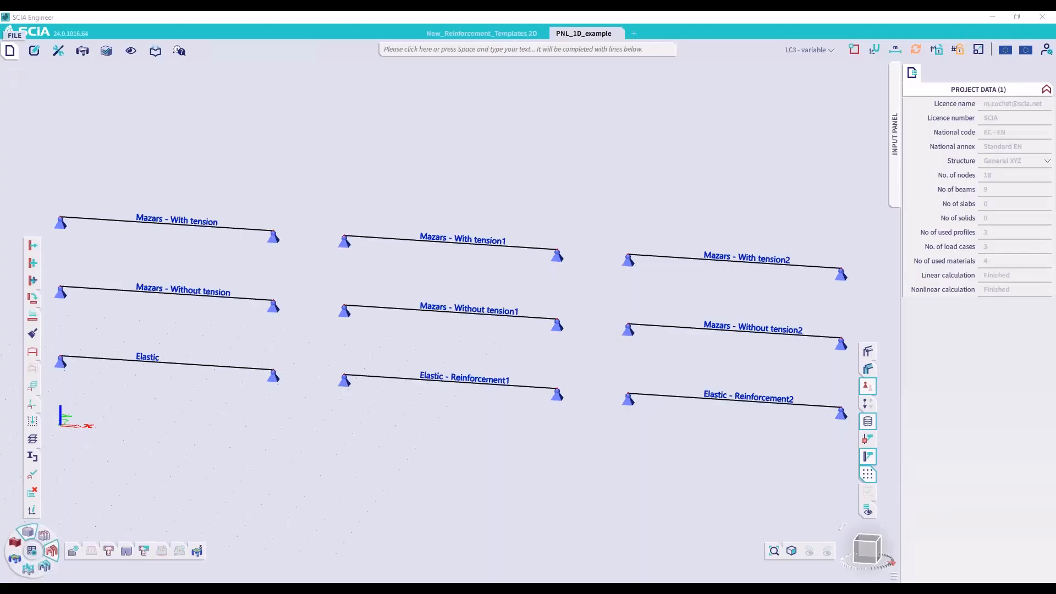
Step: Check the RC material nonlinearity option in the project's functionality settings and leave them without changes
left_click(11, 31)
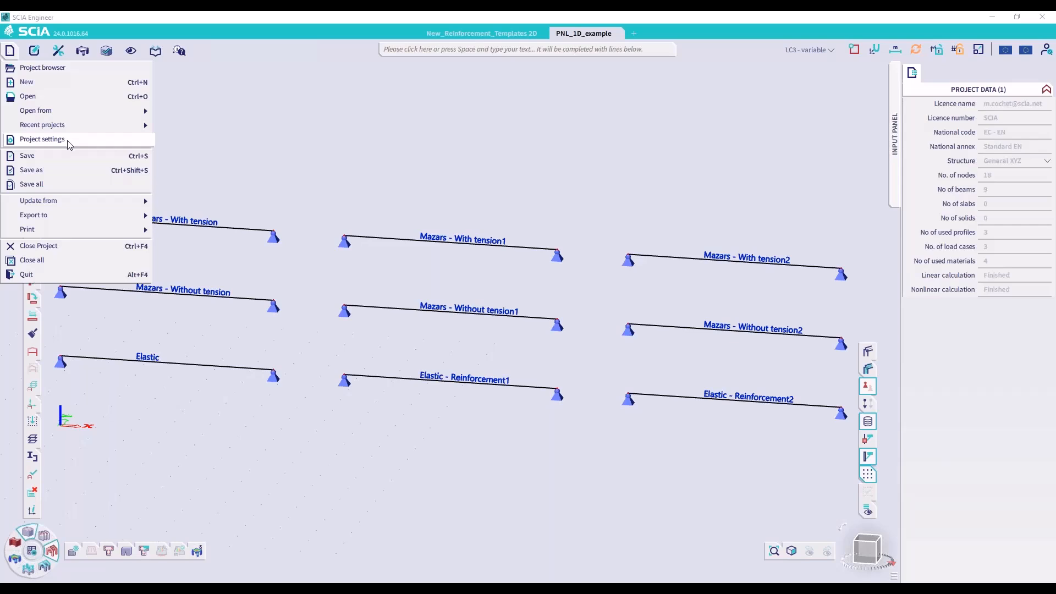
left_click(43, 140)
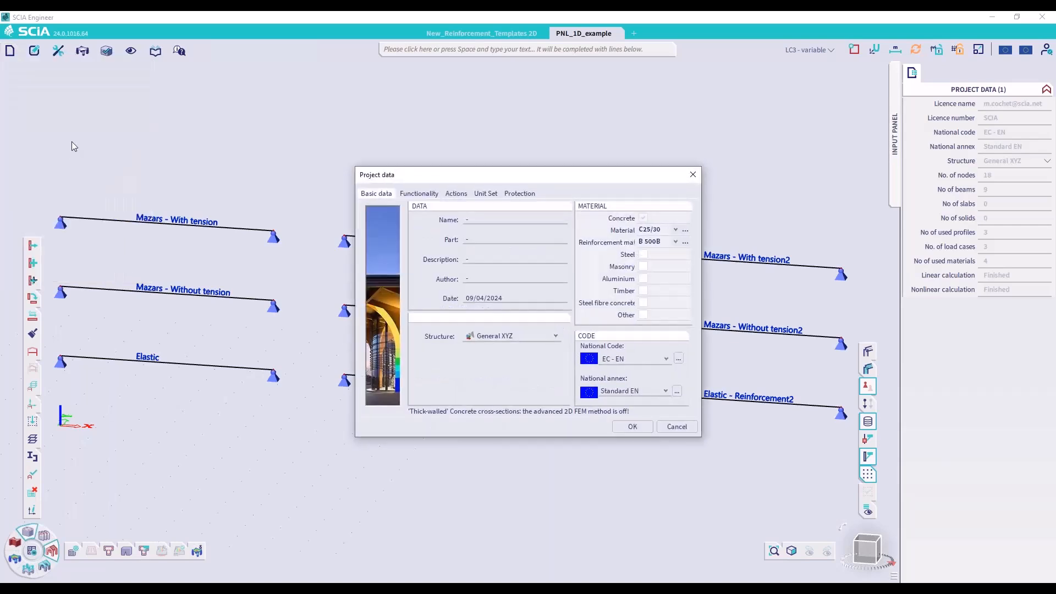
left_click(422, 194)
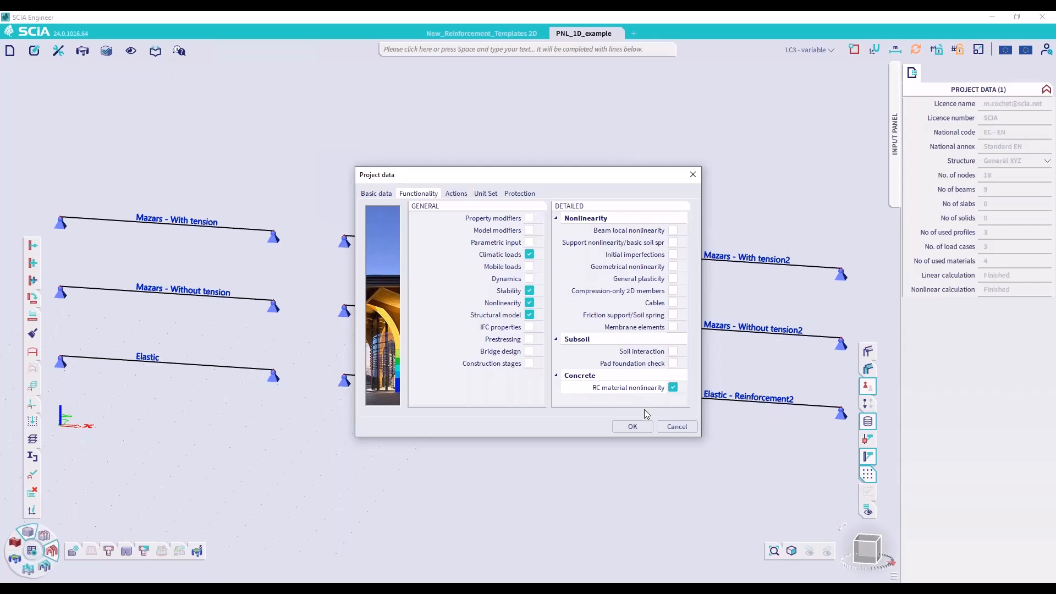
left_click(670, 430)
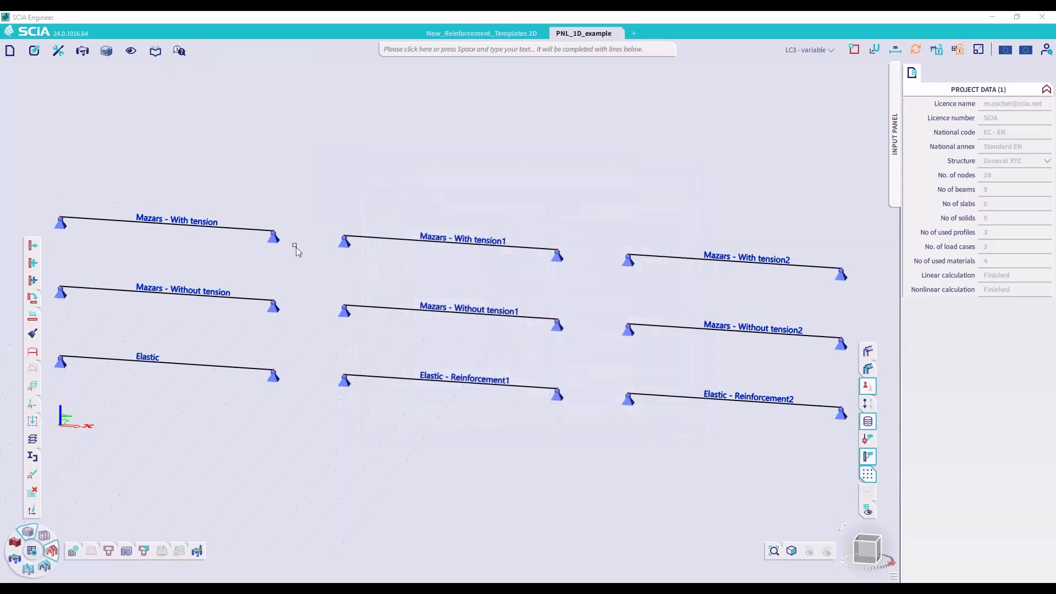
Step: Set the material behaviour for nonlinear analysis of concrete C16/20 to Isotropic damage, Mazars in the materials library
left_click(155, 51)
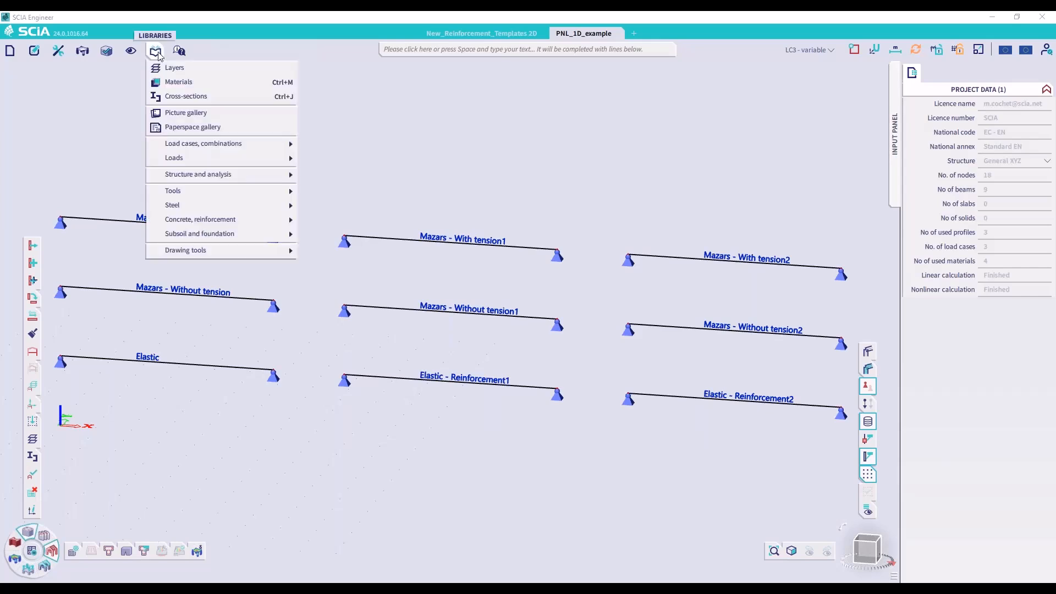
left_click(206, 85)
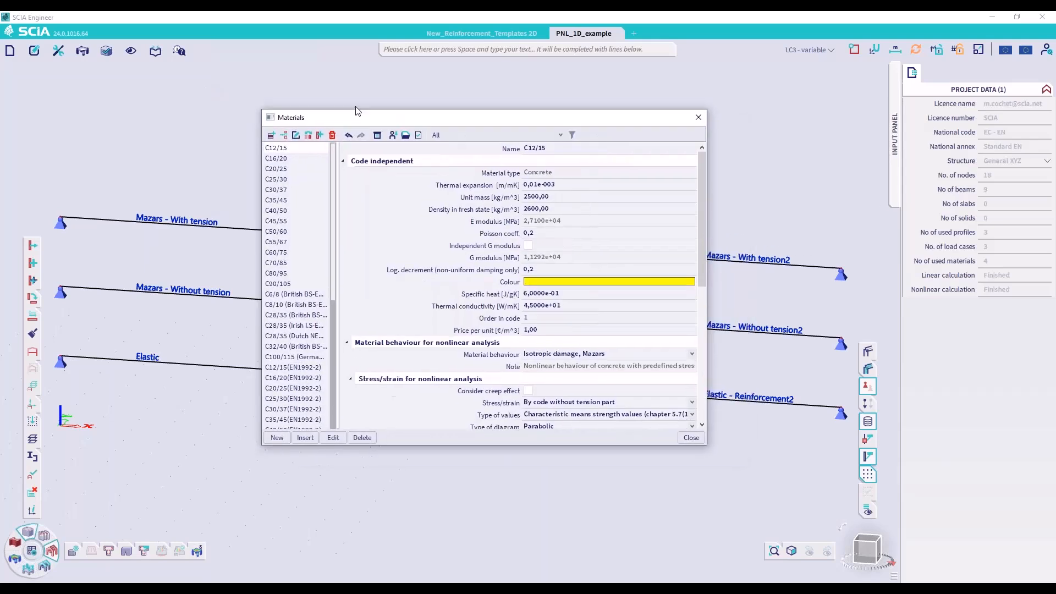
left_click(273, 133)
left_click(268, 155)
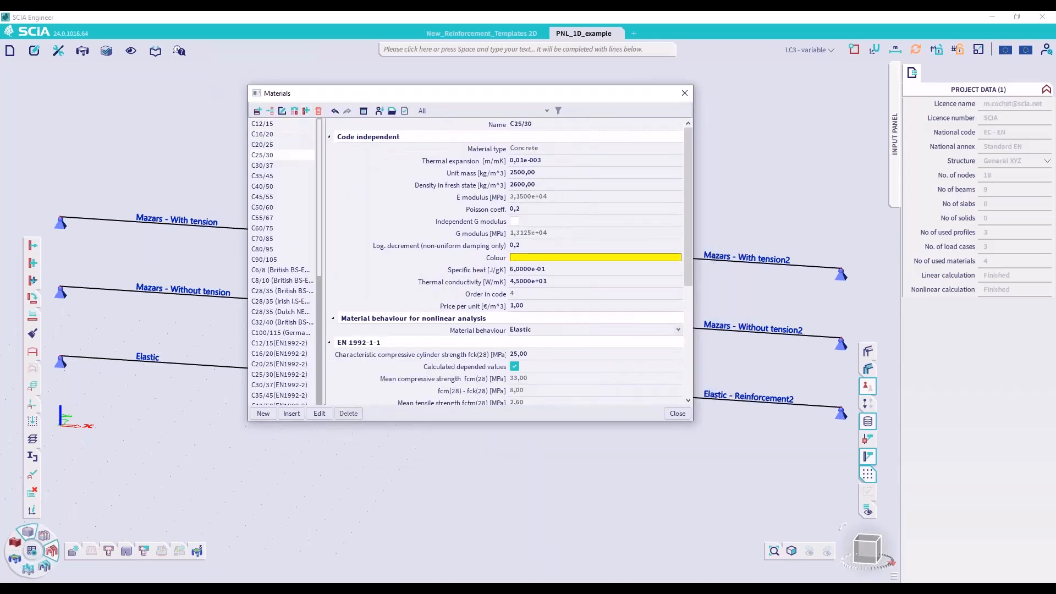
left_click(271, 142)
left_click(273, 135)
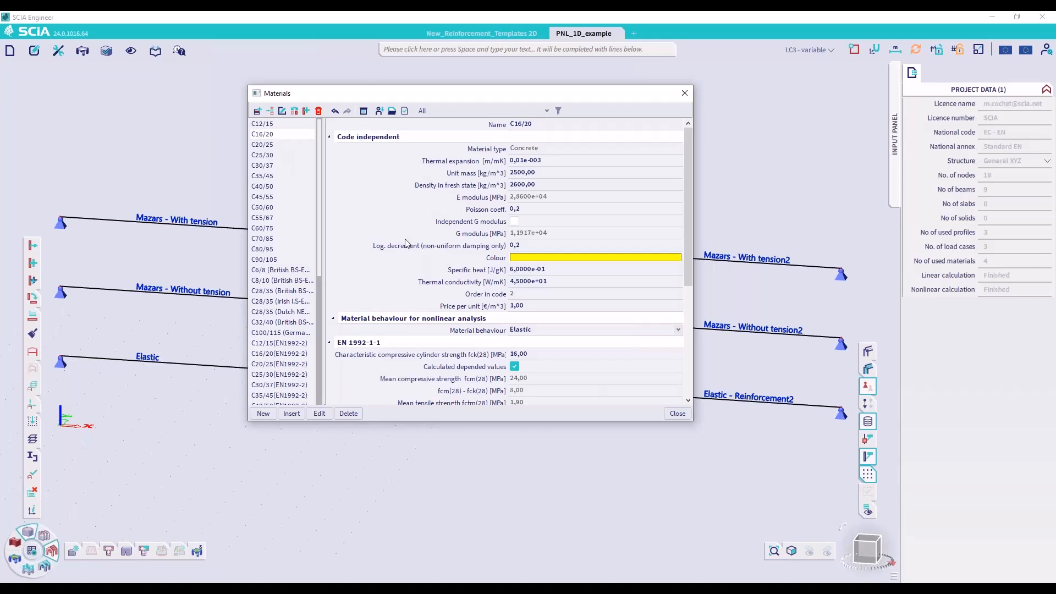
scroll(416, 267, "down", 1)
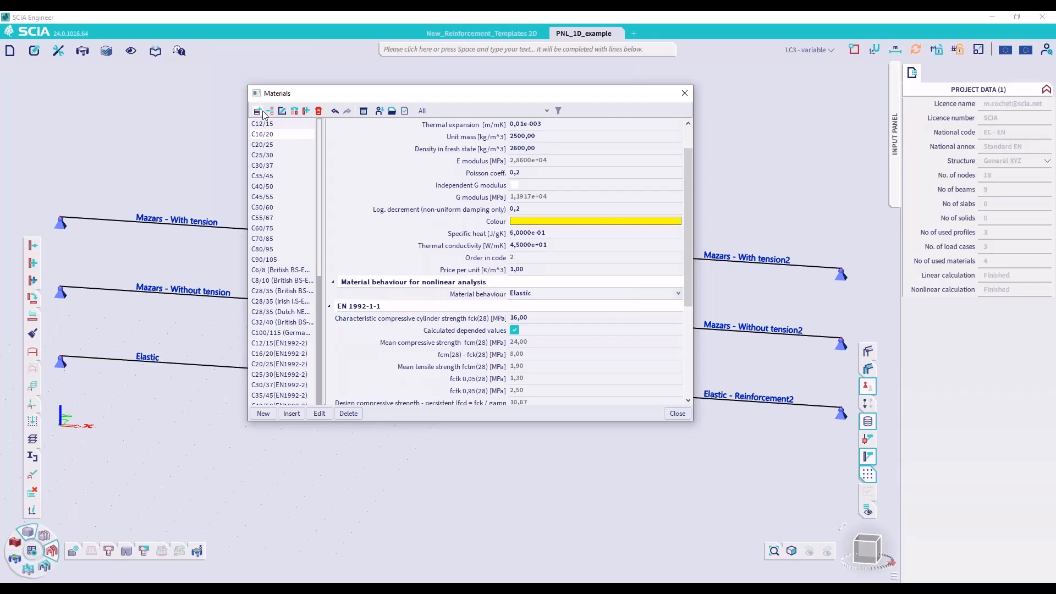
left_click(532, 294)
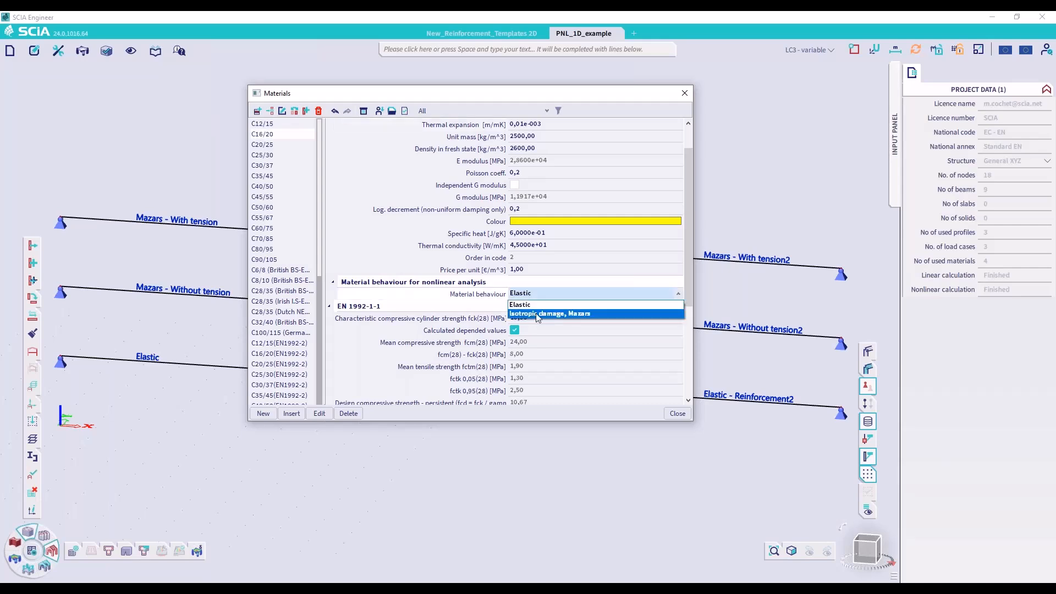
left_click(538, 314)
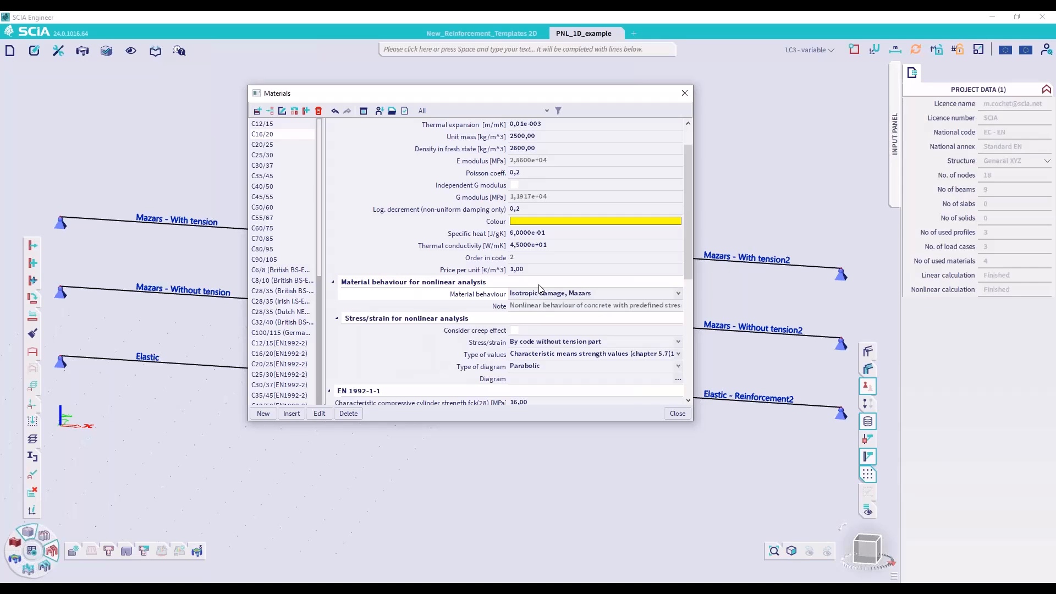
Step: Keep C16/20's stress/strain definition as By code without tension part and view its stress/strain diagram
scroll(538, 284, "down", 1)
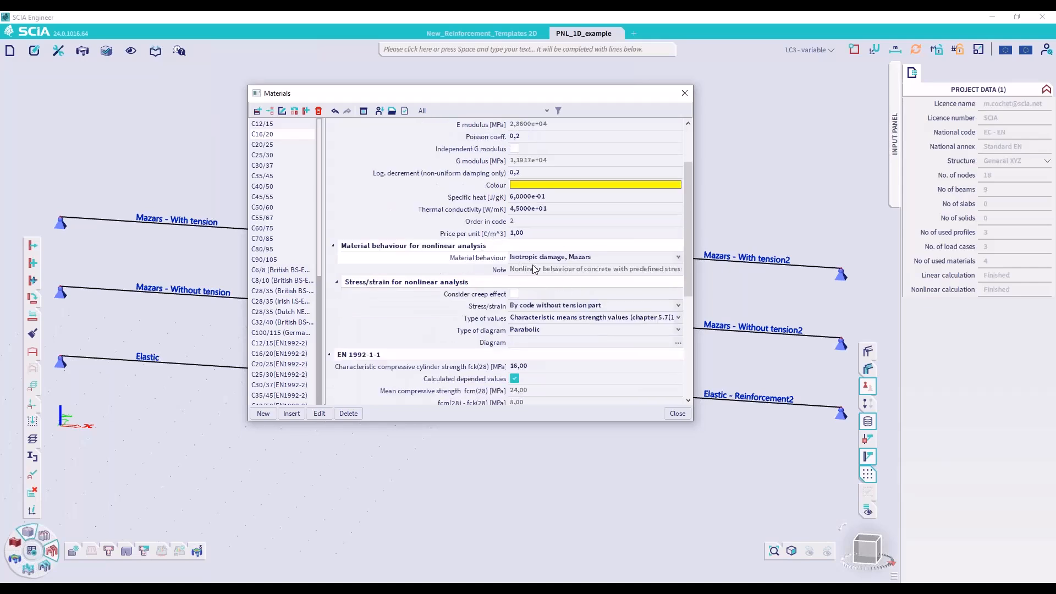
scroll(527, 263, "down", 1)
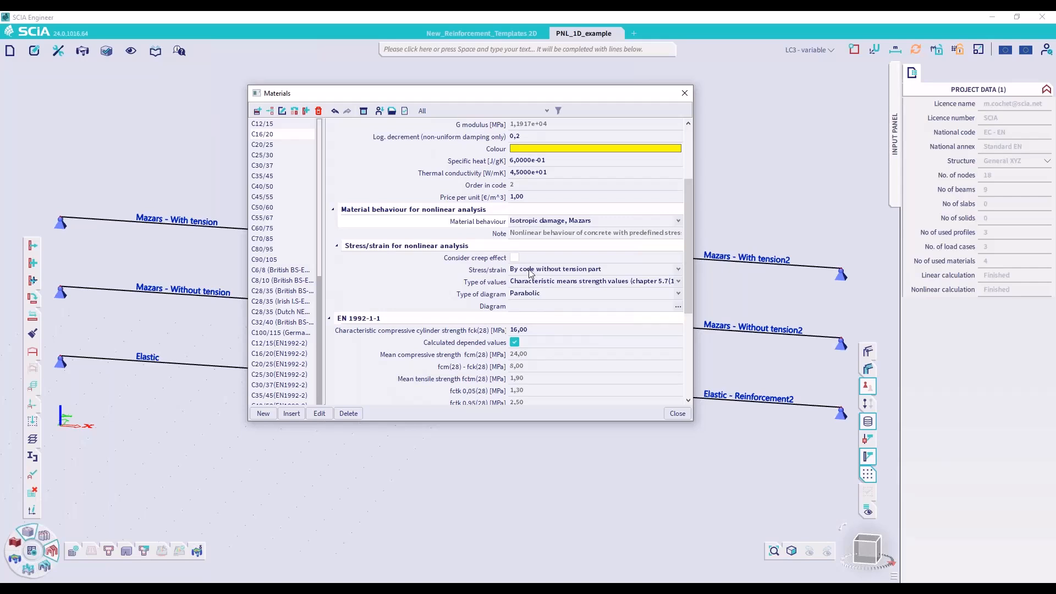
left_click(531, 270)
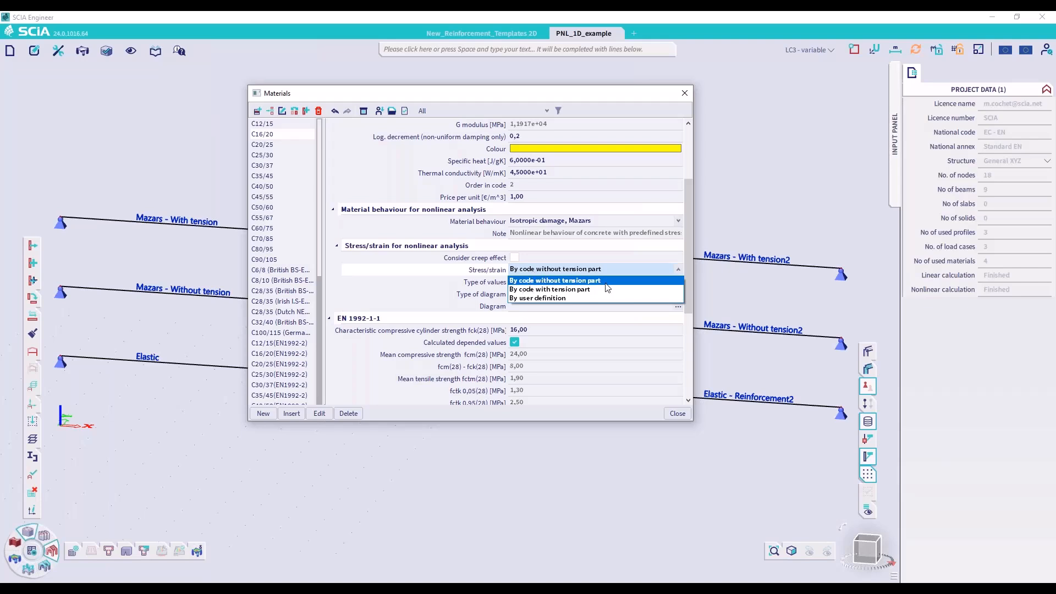
left_click(554, 280)
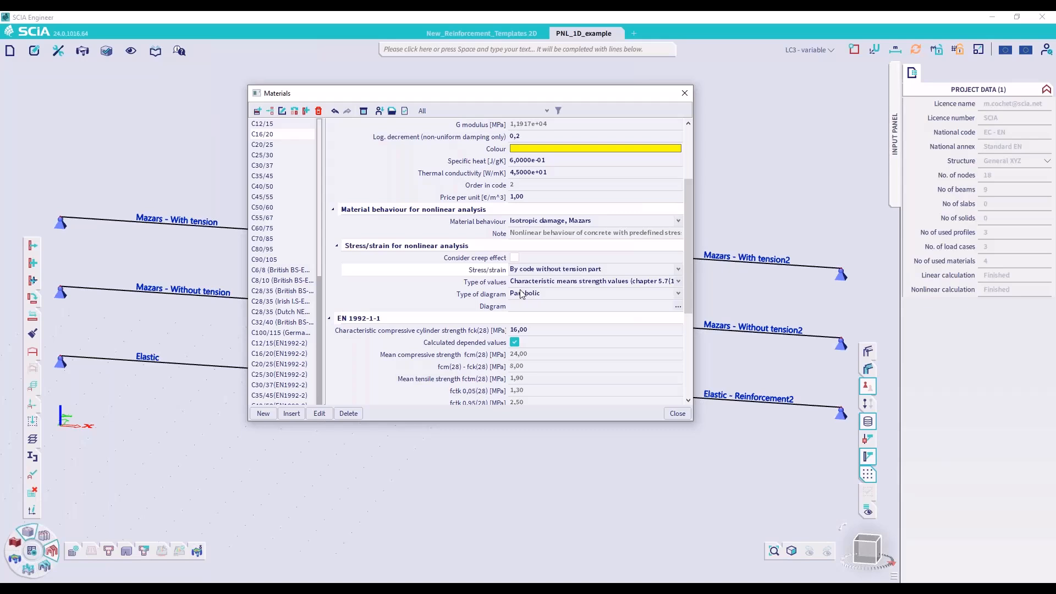
left_click(678, 308)
left_click_drag(485, 100, 283, 132)
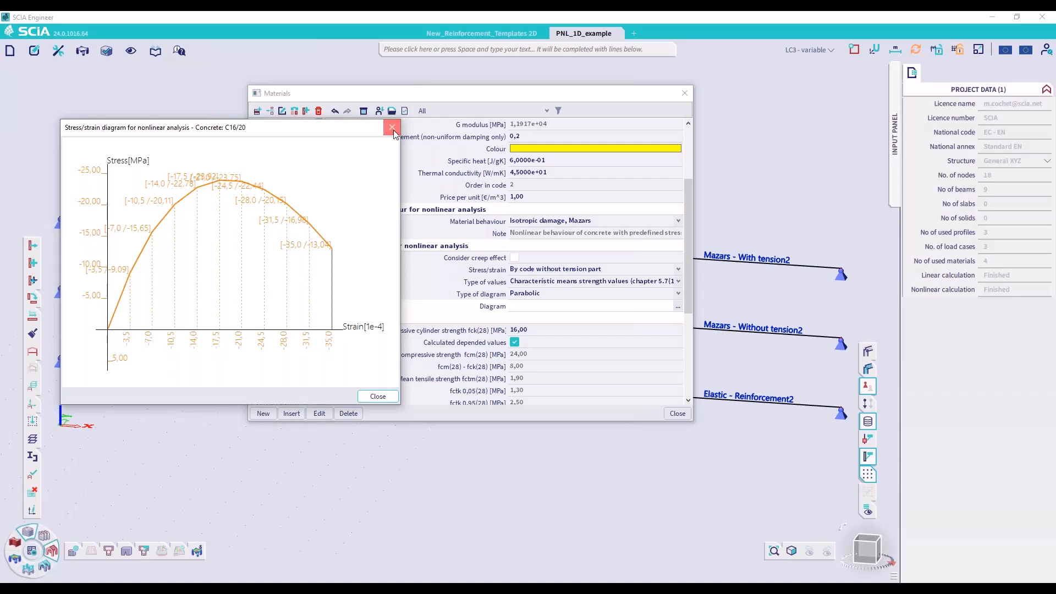
left_click(377, 396)
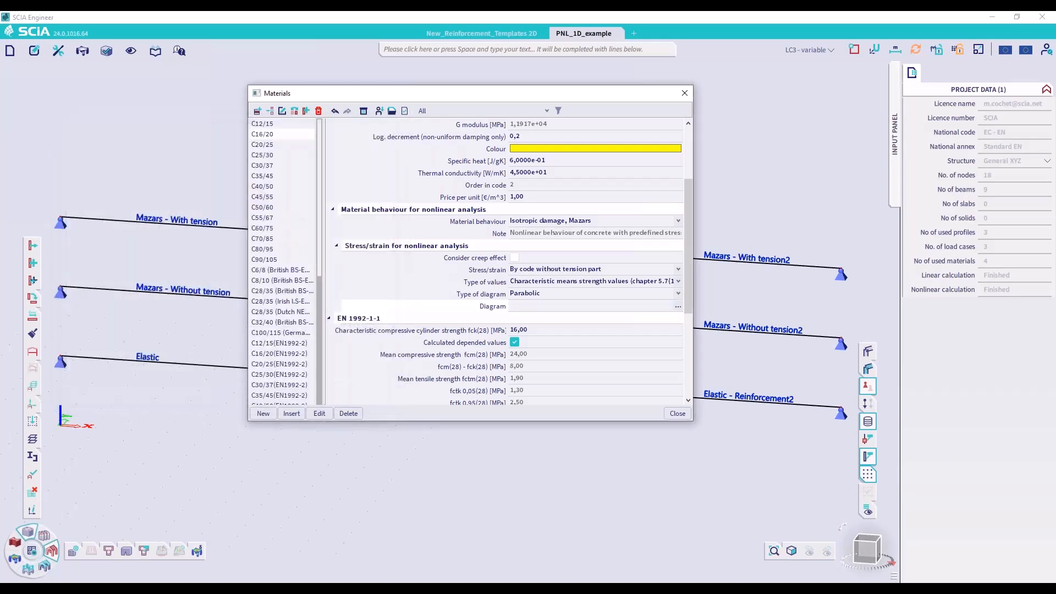
Step: Set C16/20's stress/strain definition to By code with tension part and view the corresponding diagram
left_click(547, 269)
left_click(547, 289)
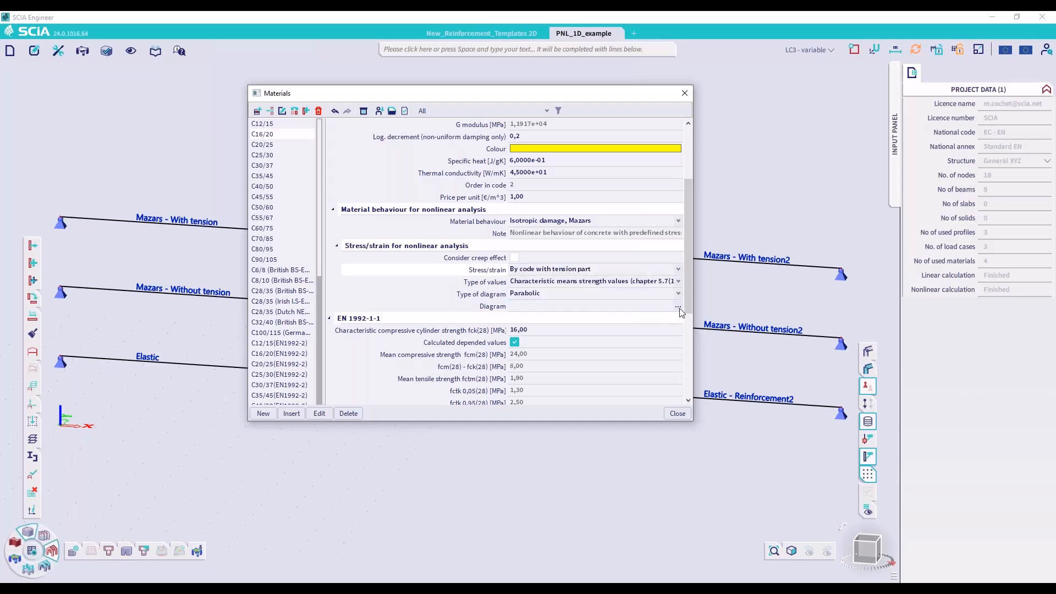
left_click(678, 306)
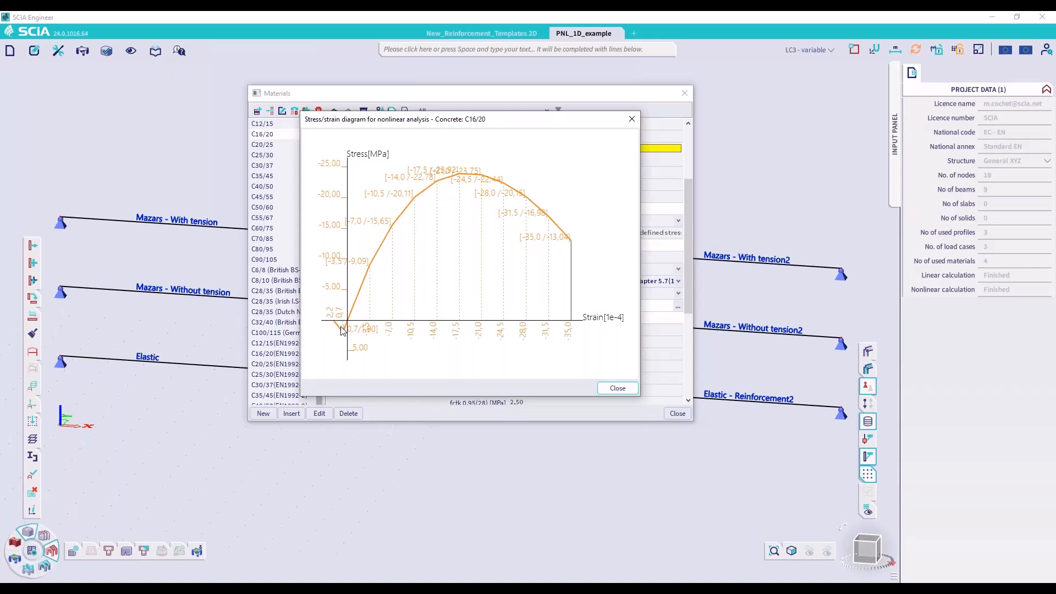
left_click(632, 118)
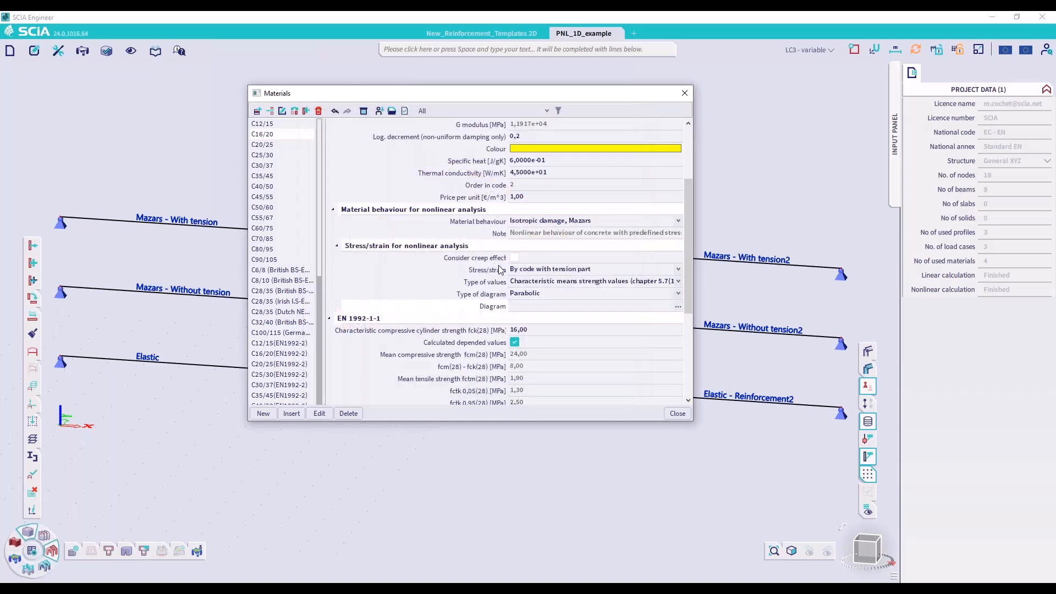
Step: Examine the available stress/strain and type of values options for C16/20, along with its EN 1992-1-1 strength properties
left_click(534, 273)
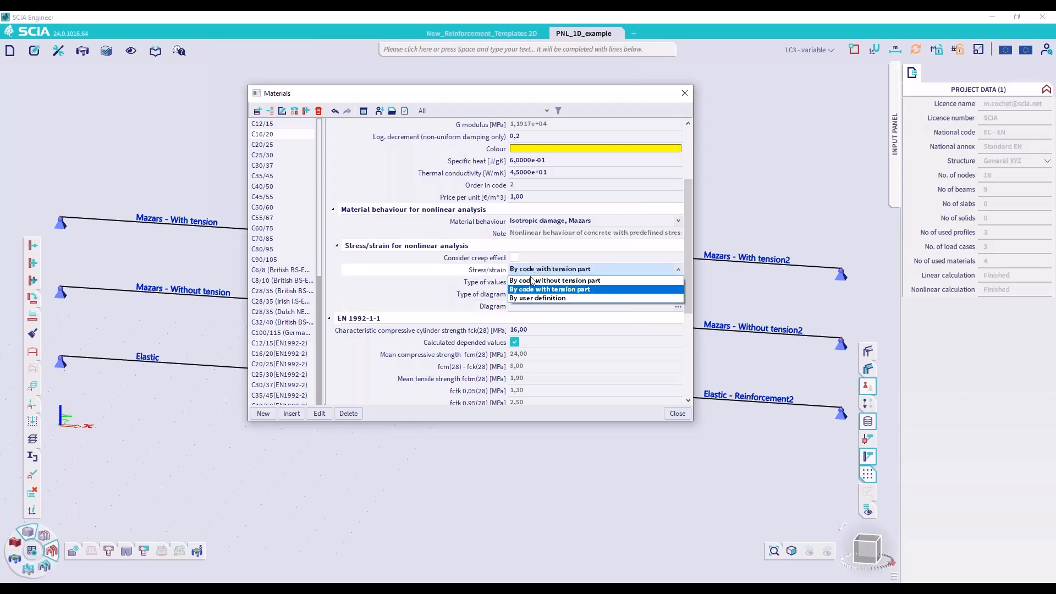
left_click(493, 267)
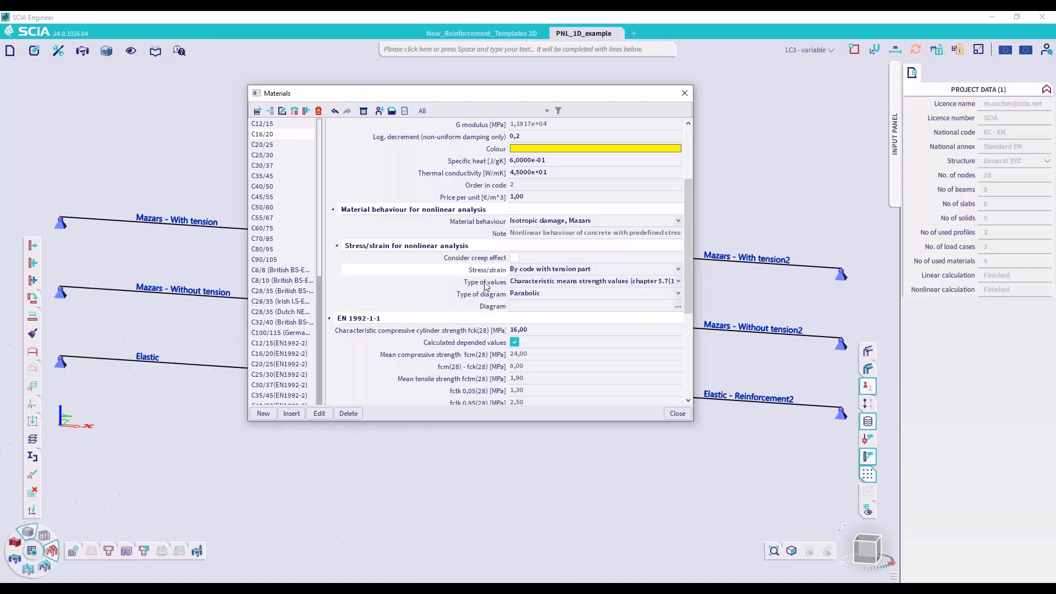
left_click(485, 283)
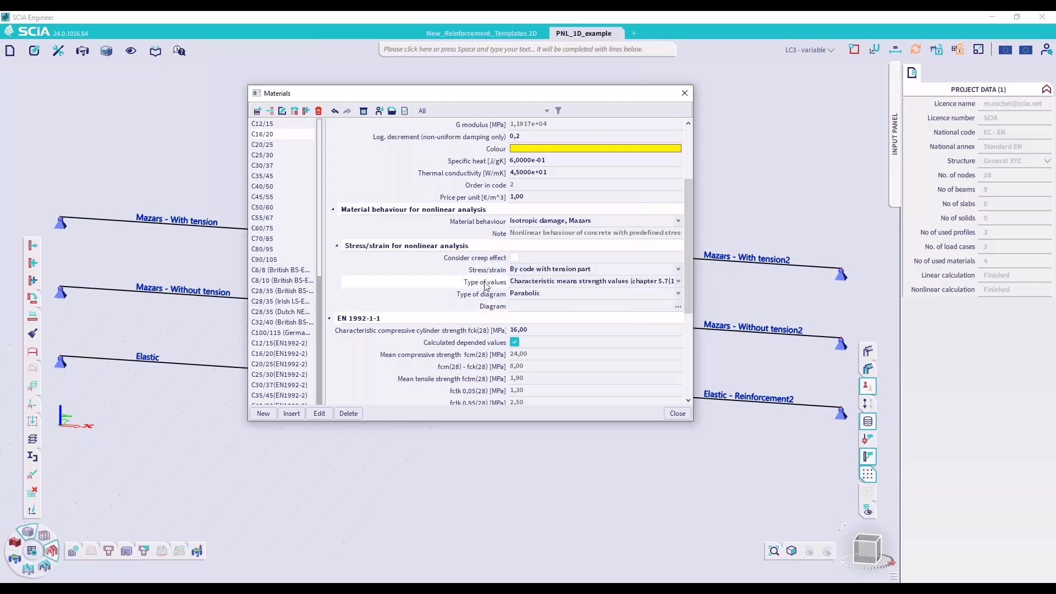
left_click(533, 282)
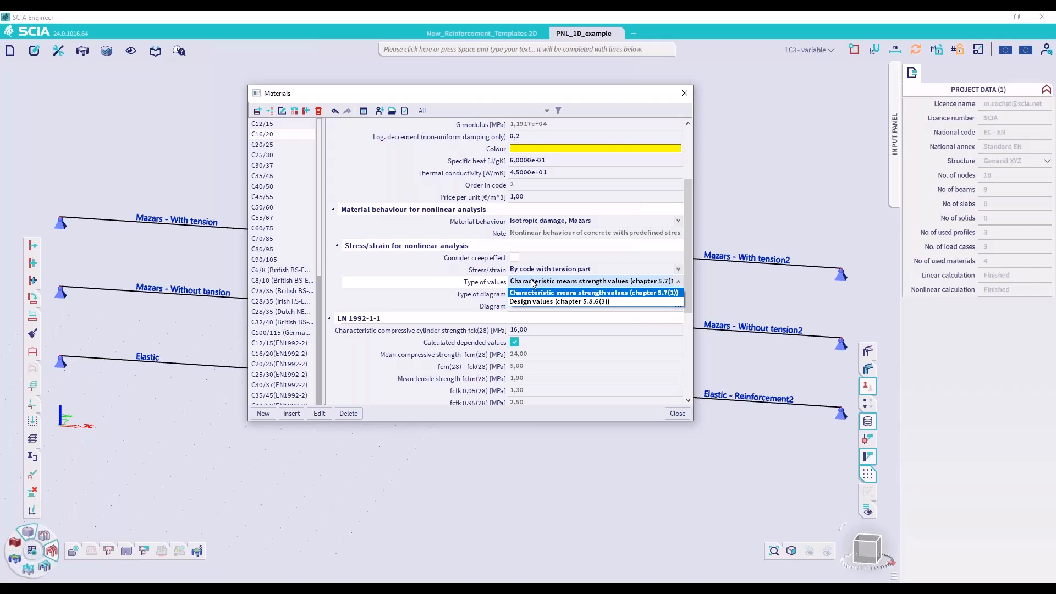
left_click(533, 284)
scroll(472, 253, "down", 2)
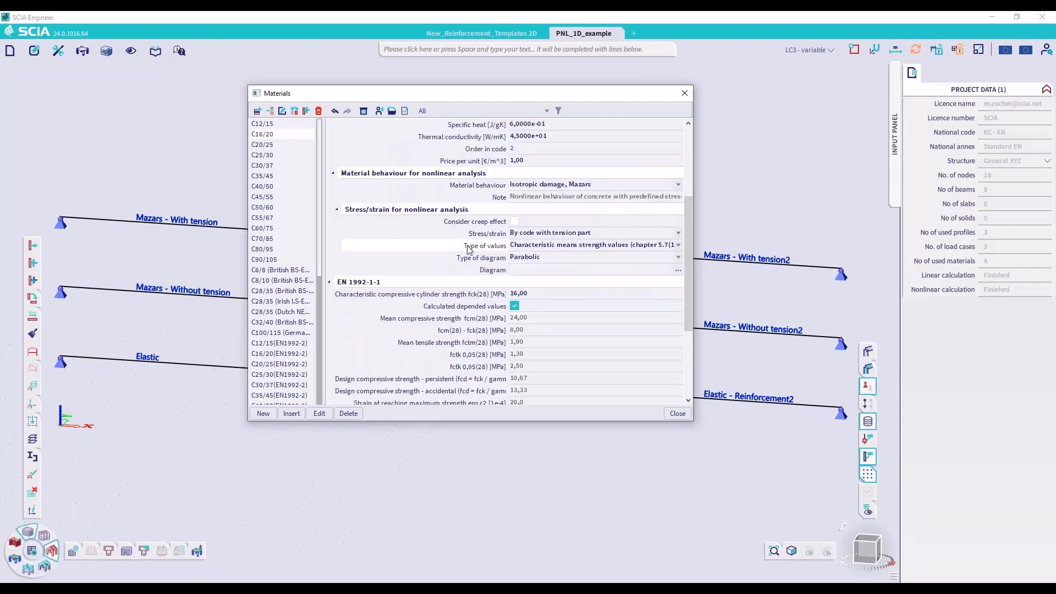
scroll(470, 245, "down", 2)
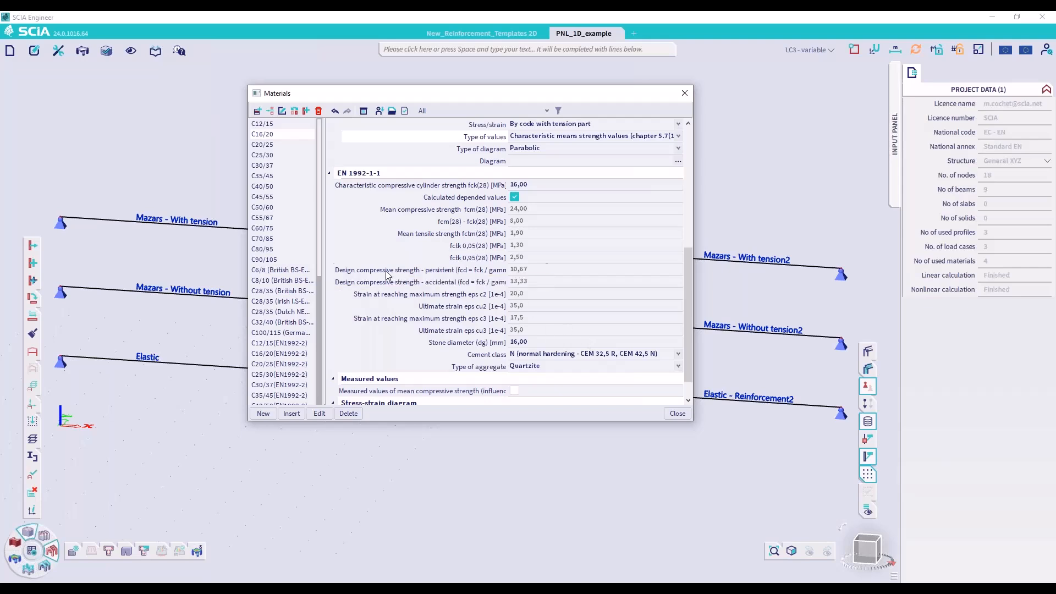
scroll(545, 276, "up", 3)
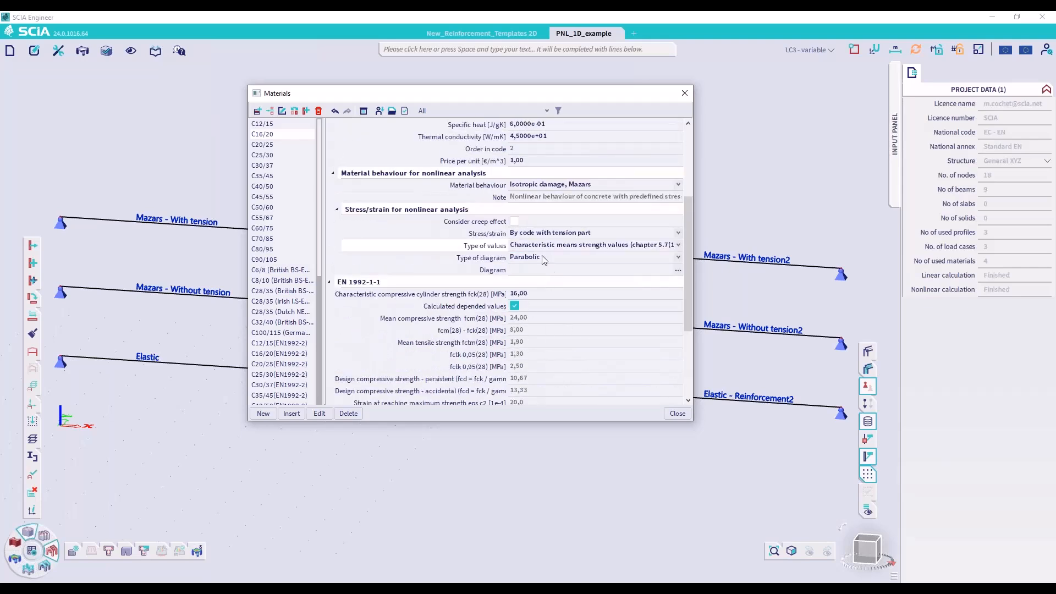
Step: Set C16/20's type of values to Design values (chapter 5.8.6(3)) and display the stress/strain diagram beside the material properties
left_click(547, 250)
left_click(548, 250)
left_click(541, 249)
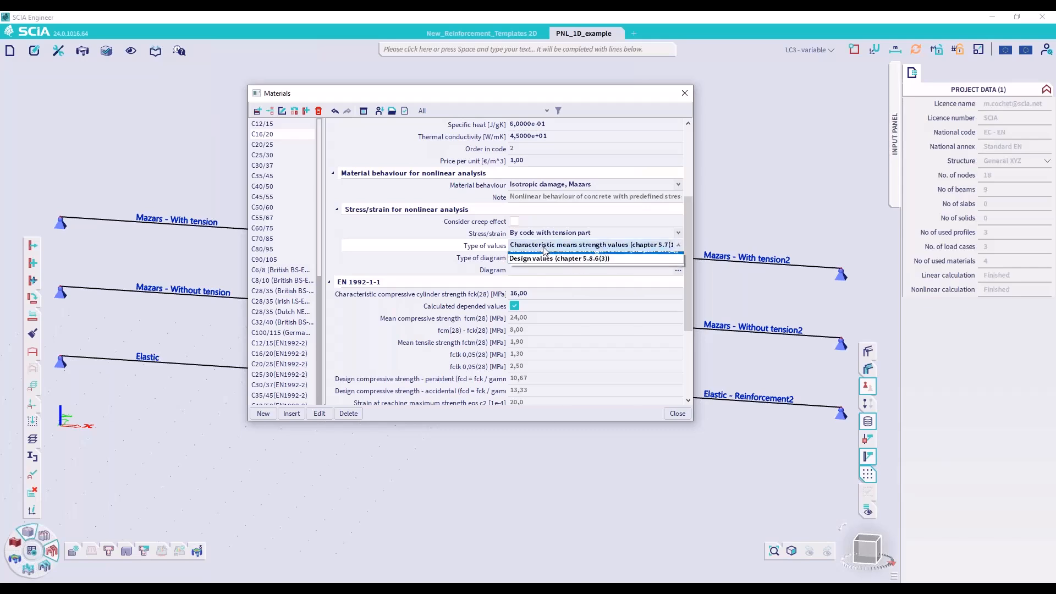
left_click(534, 266)
left_click(678, 270)
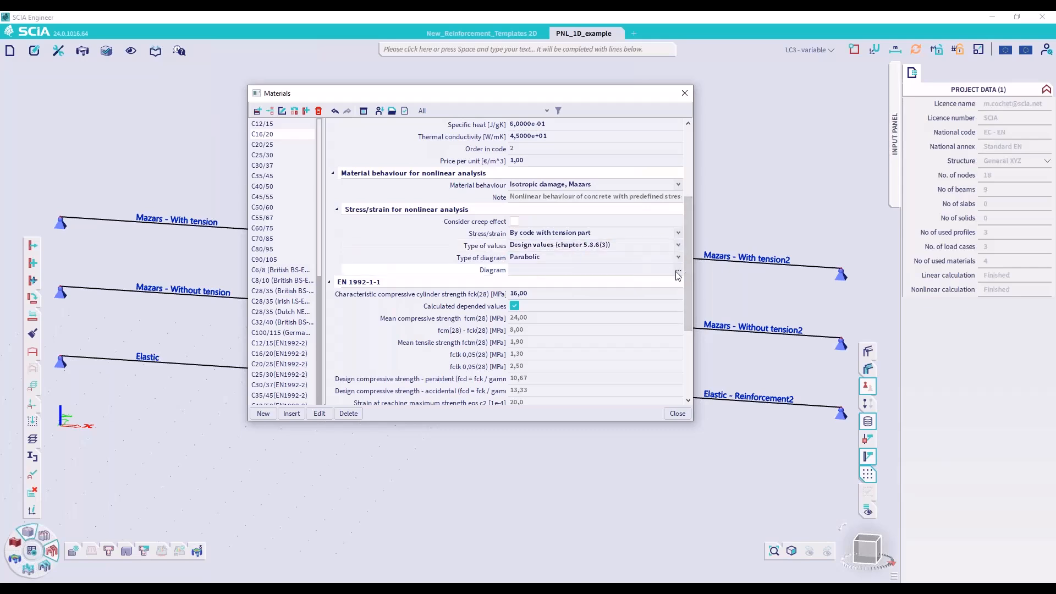
left_click_drag(504, 120, 312, 127)
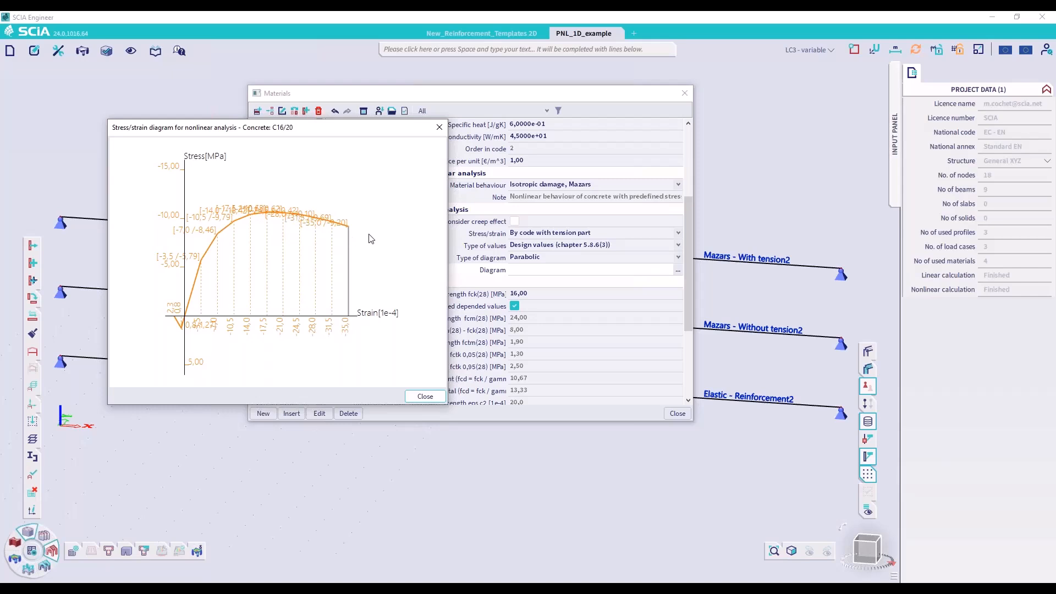
Step: Set C16/20's type of values to Characteristic means strength values (chapter 5.7(1)) and view the resulting stress/strain diagram
left_click(439, 127)
left_click(611, 245)
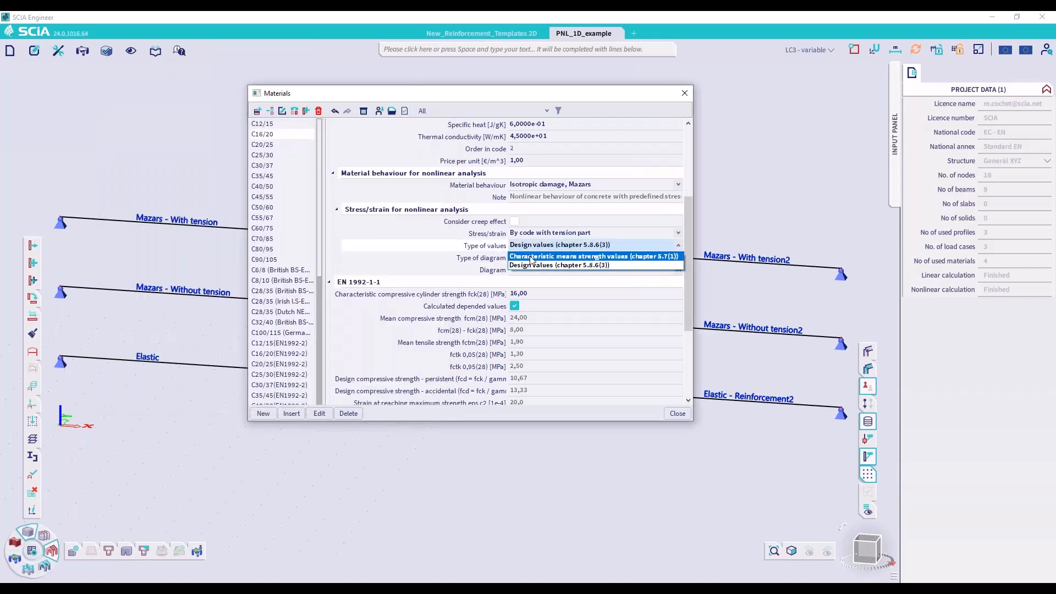
left_click(611, 256)
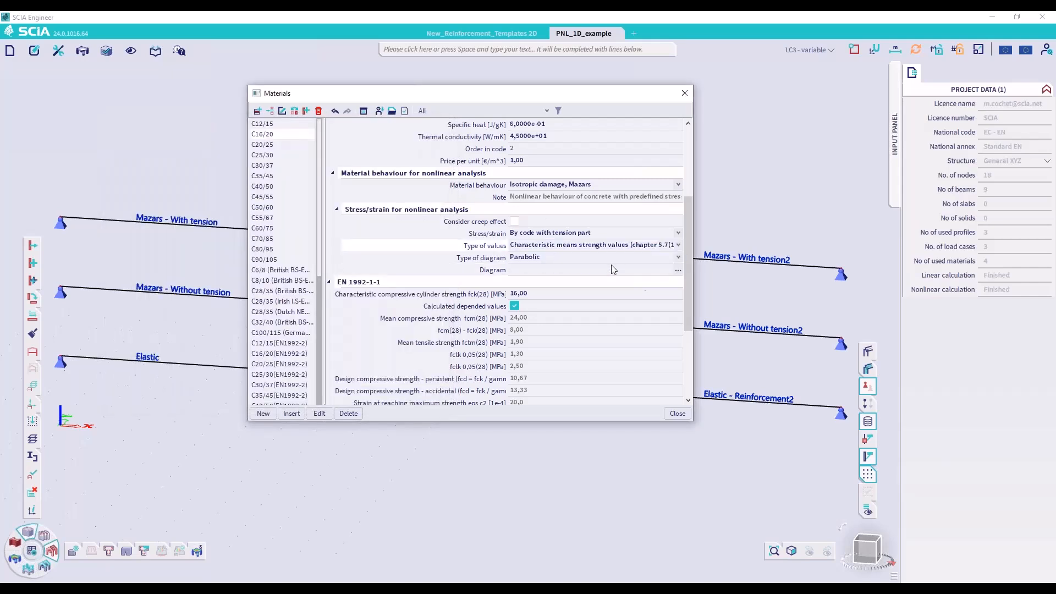
left_click(678, 270)
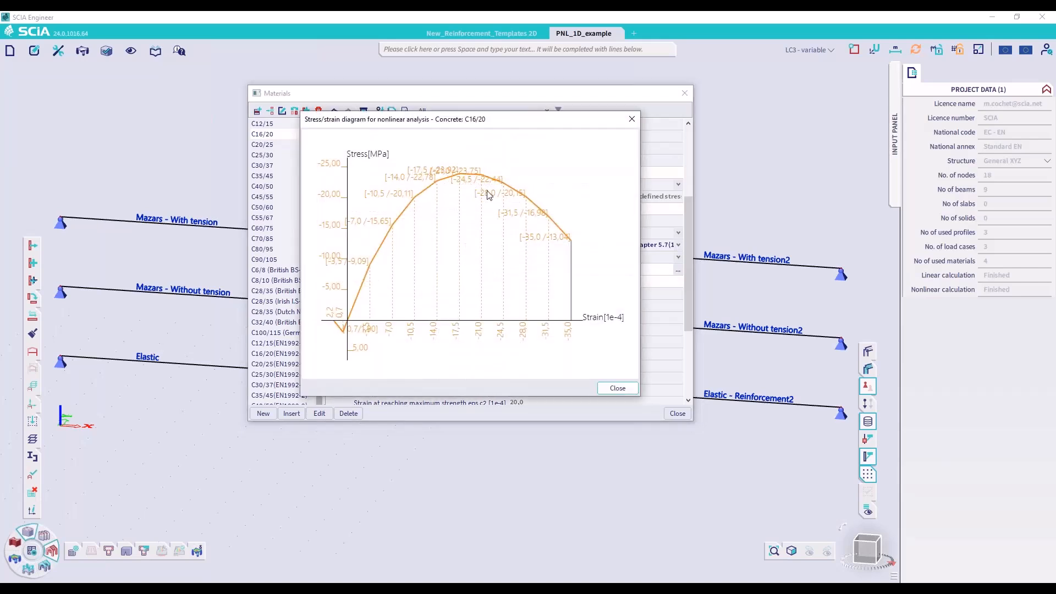
left_click(631, 119)
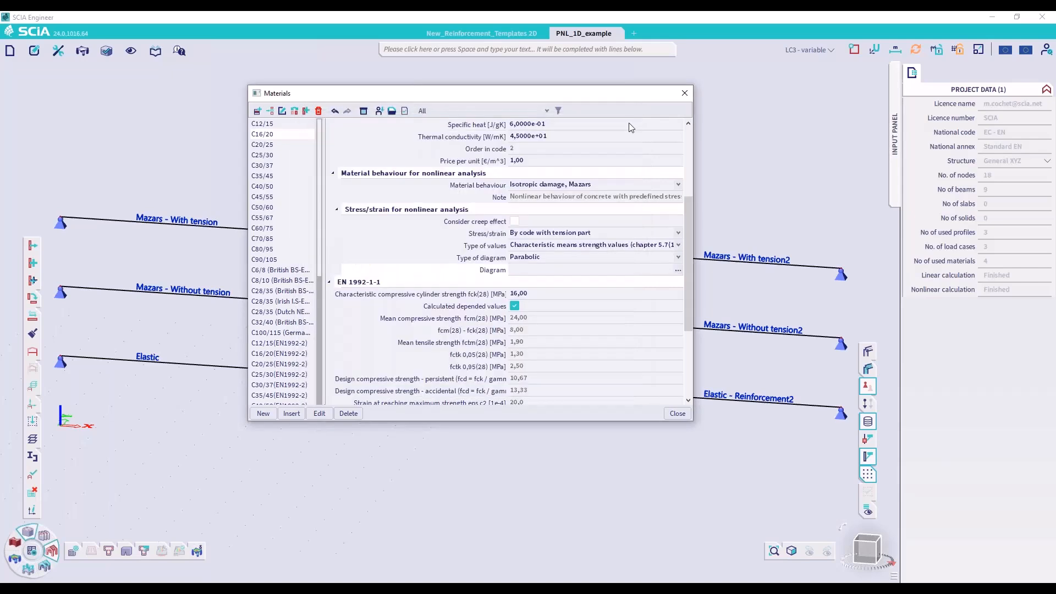
Step: Keep the Parabolic diagram type, enable Consider creep effect for C16/20, and view its stress/strain diagram with creep
left_click(534, 258)
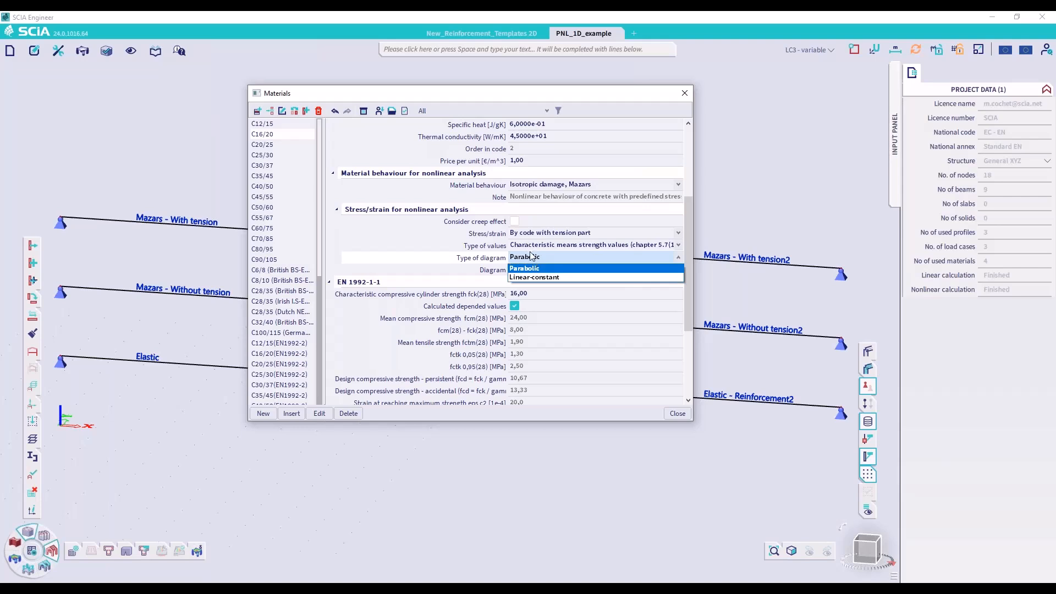
left_click(531, 256)
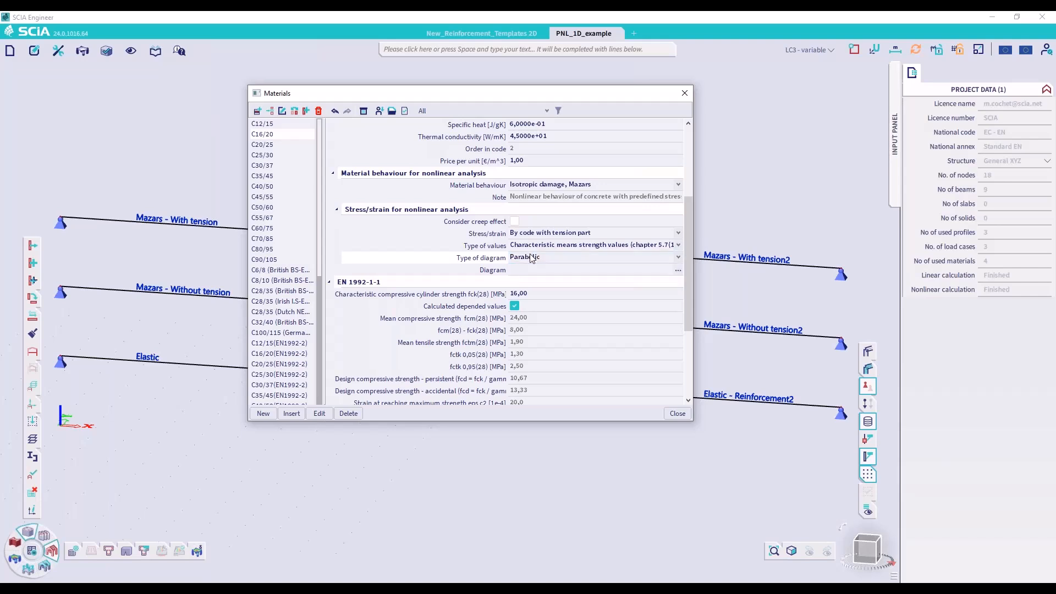
left_click(512, 222)
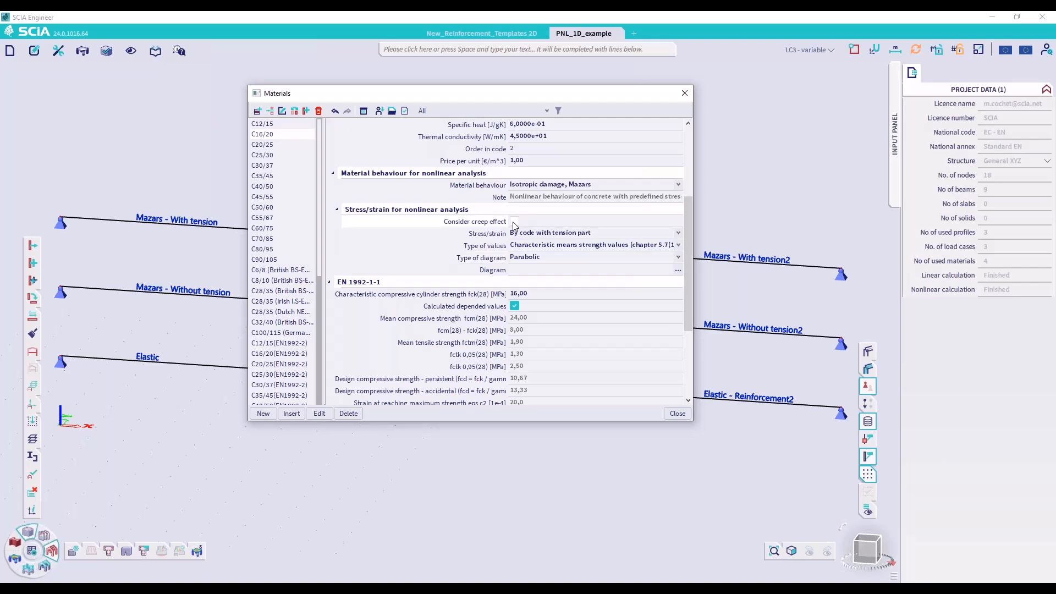
left_click(532, 233)
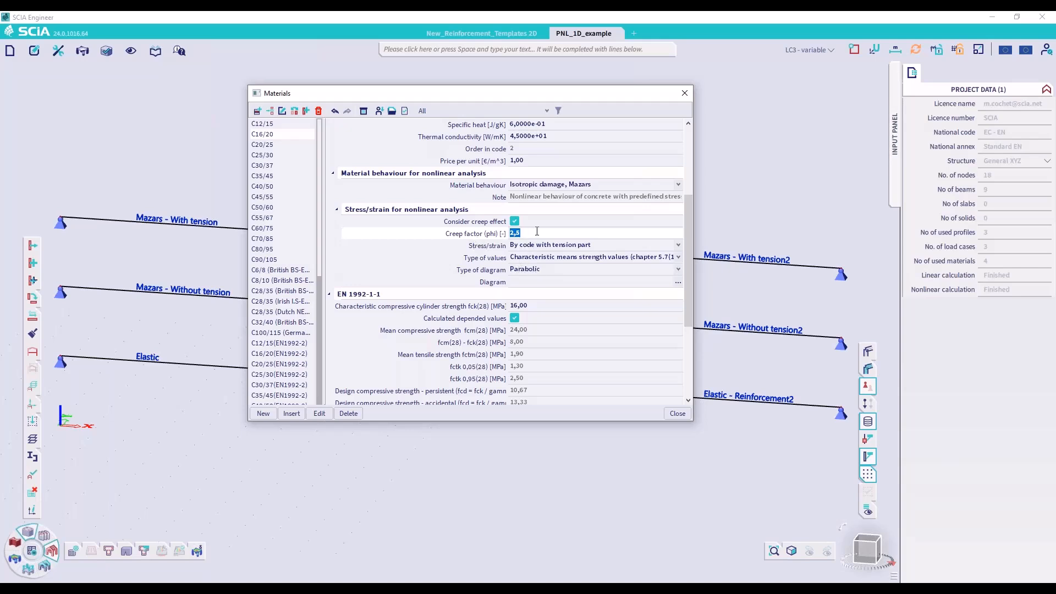
left_click(680, 282)
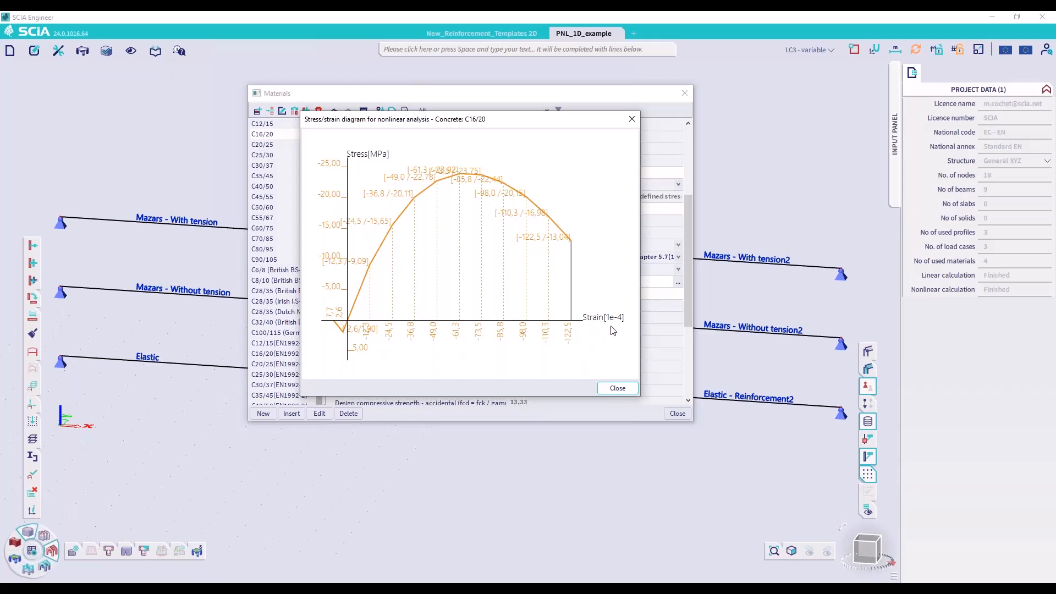
left_click(633, 120)
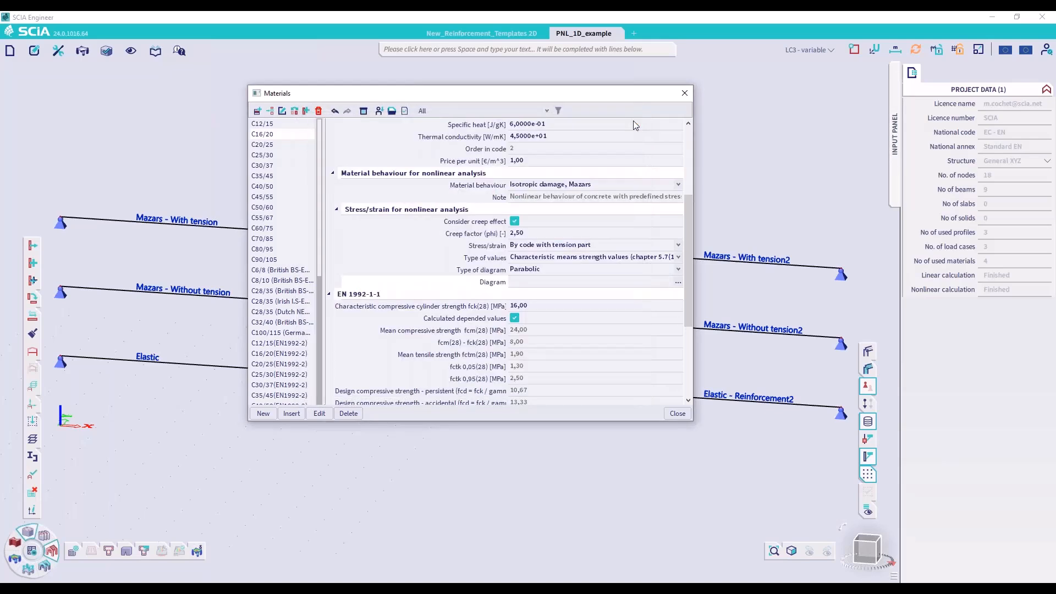
Step: Set C16/20's stress/strain definition to By user definition and open the user-defined diagram for editing
left_click(528, 249)
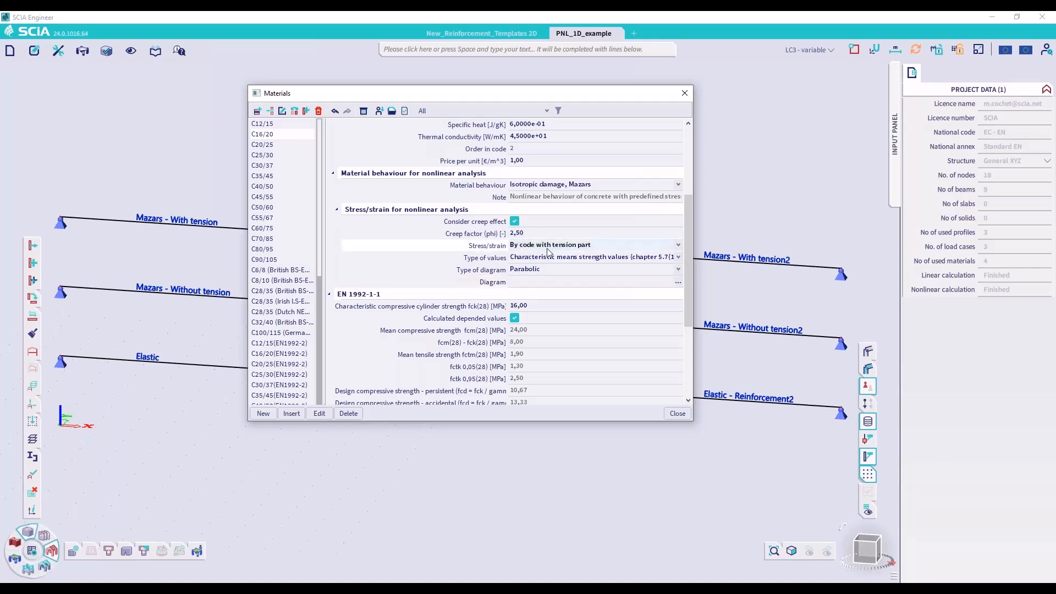
left_click(534, 244)
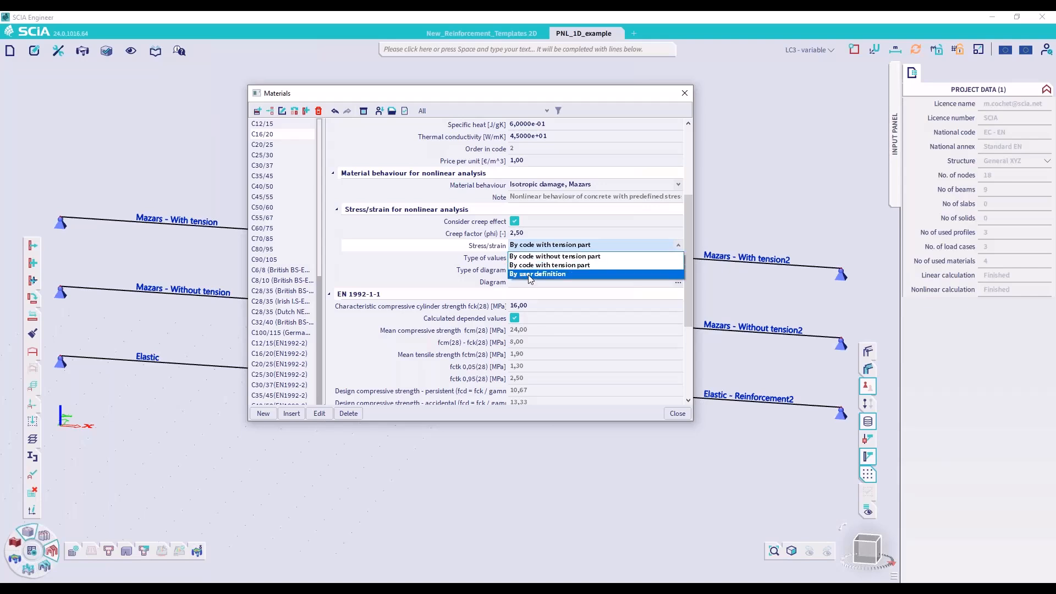
left_click(530, 275)
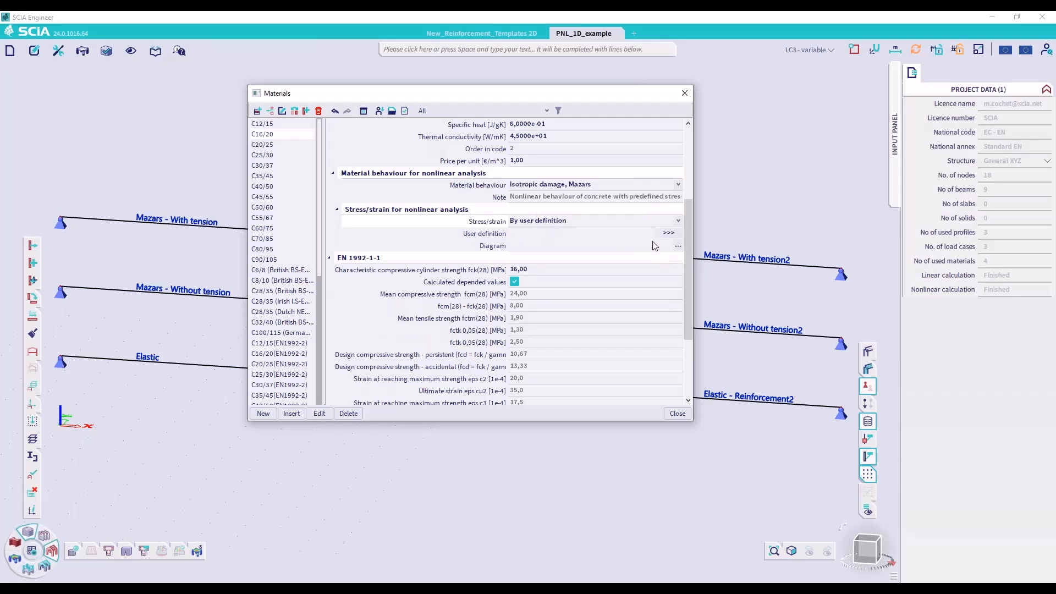
left_click(668, 233)
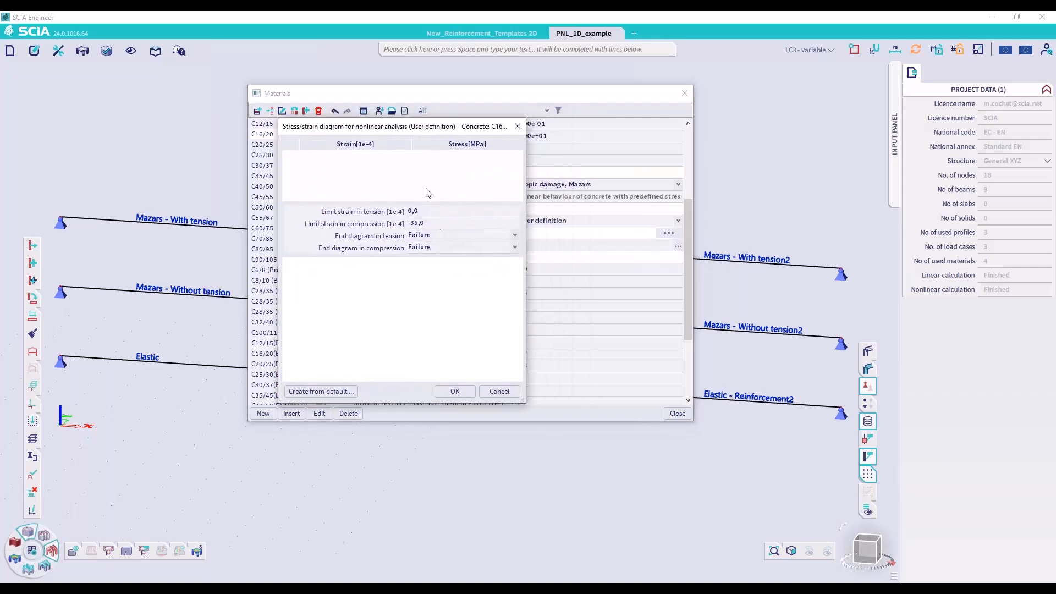
Step: Add a diagram point with strain -4 and stress -20 MPa, insert a second line, and check the copy and paste options
right_click(348, 162)
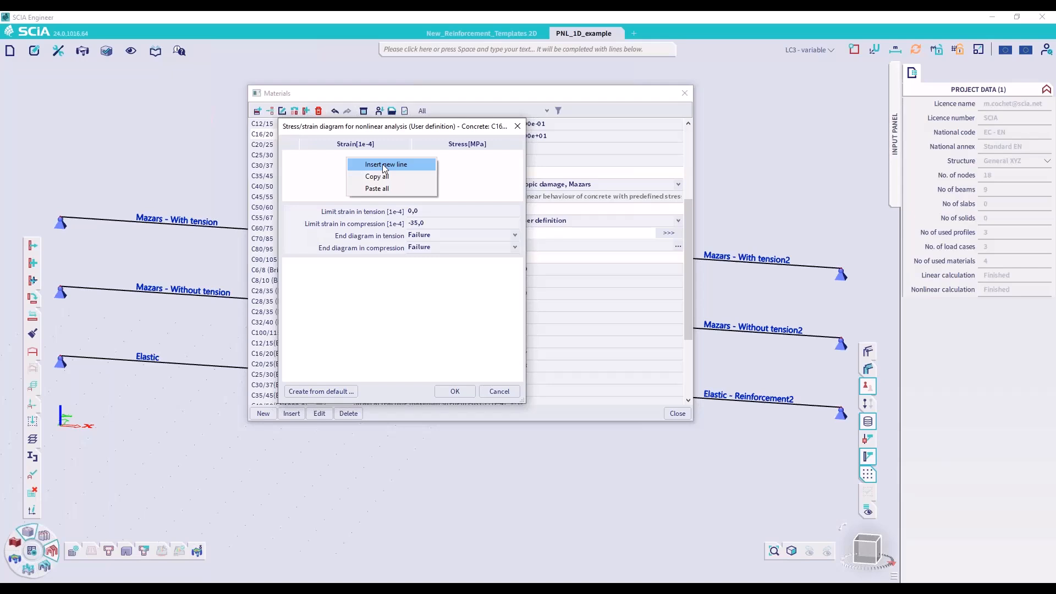
left_click(384, 164)
left_click(492, 157)
type("-20")
left_click(364, 156)
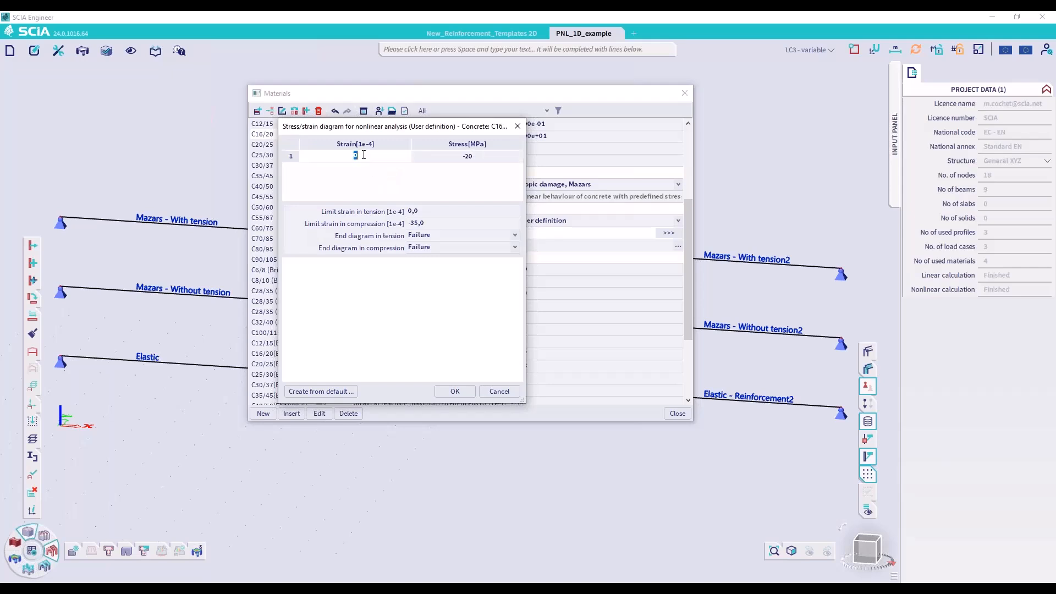
type("-4")
right_click(350, 175)
left_click(393, 181)
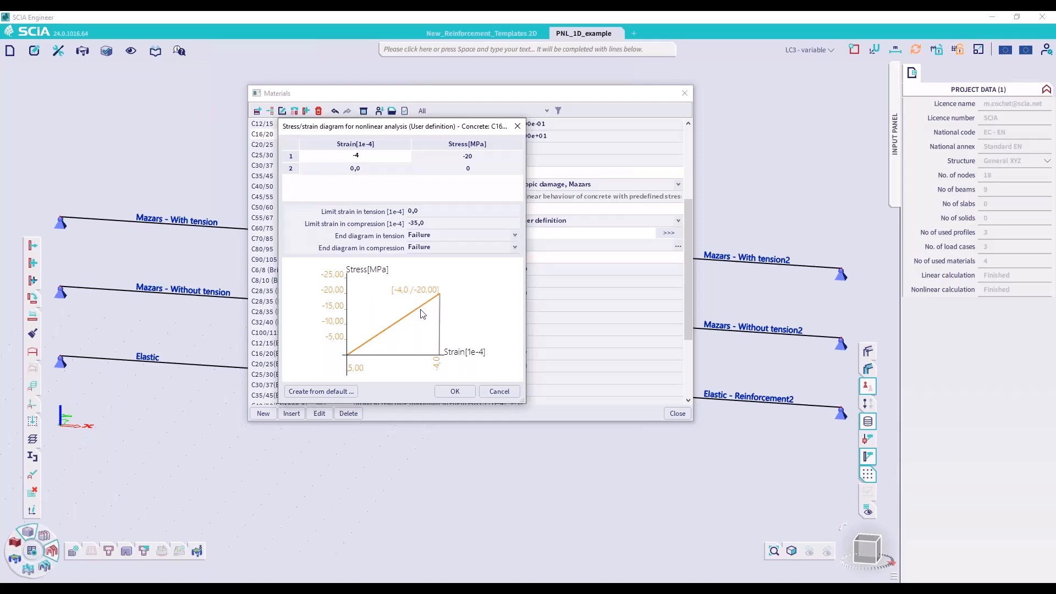
right_click(378, 176)
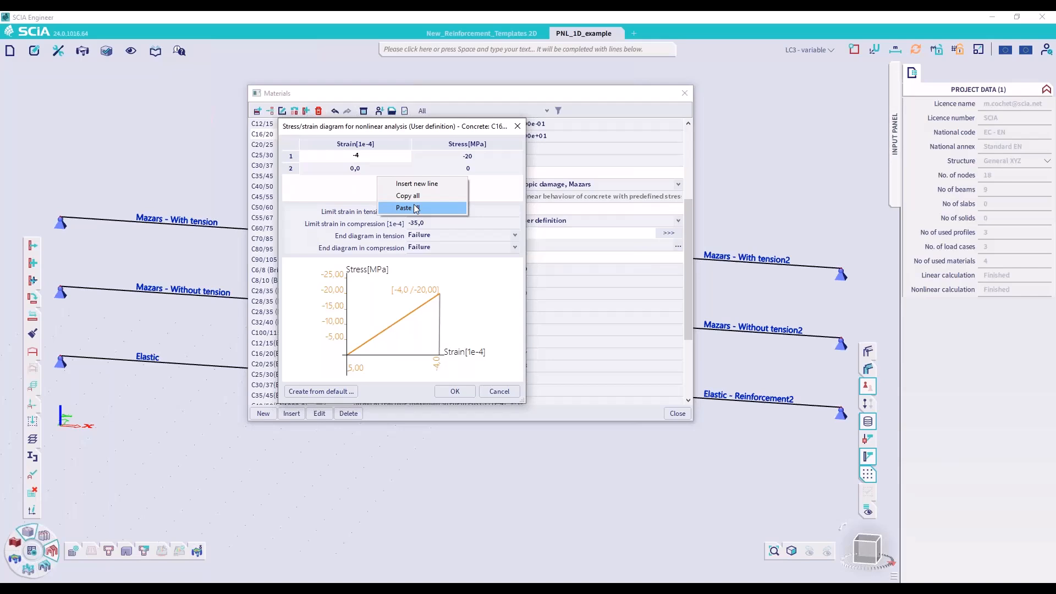
left_click(361, 185)
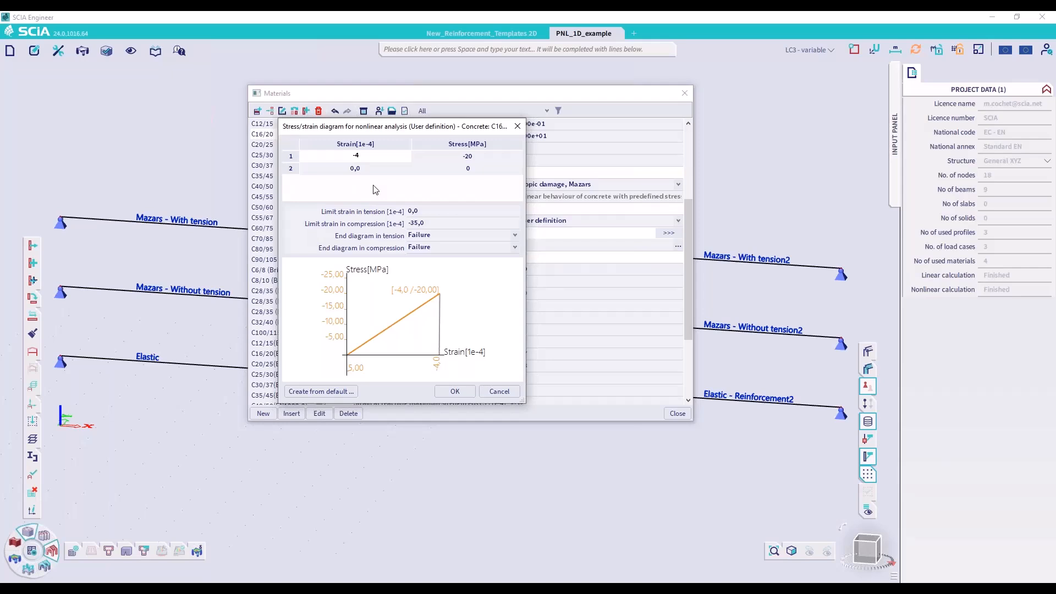
Step: Create the diagram from the default By code without tension part, with characteristic means values, Parabolic type and no creep effect
left_click(320, 395)
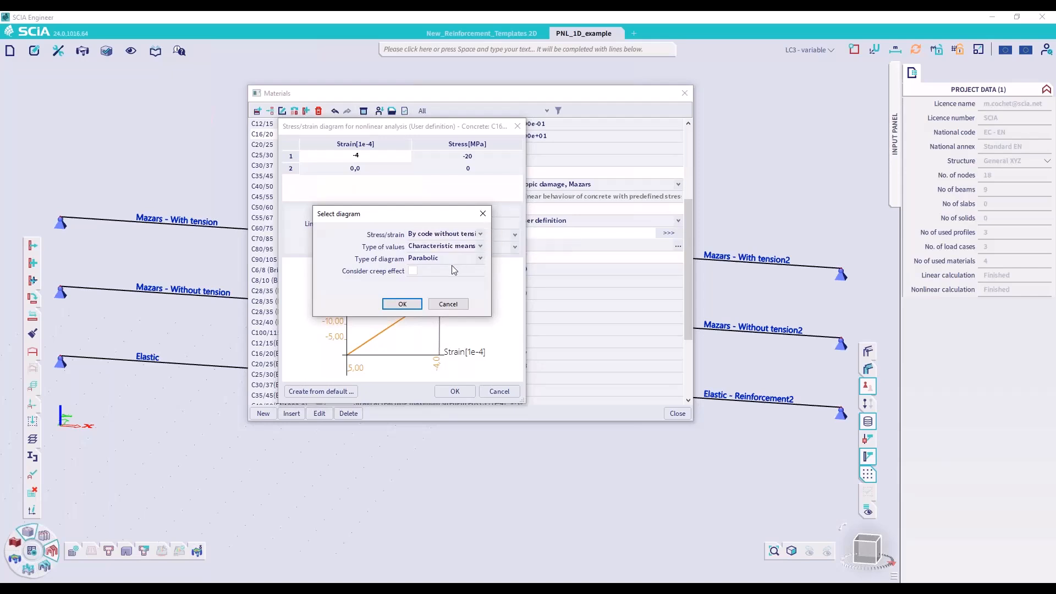
left_click(437, 236)
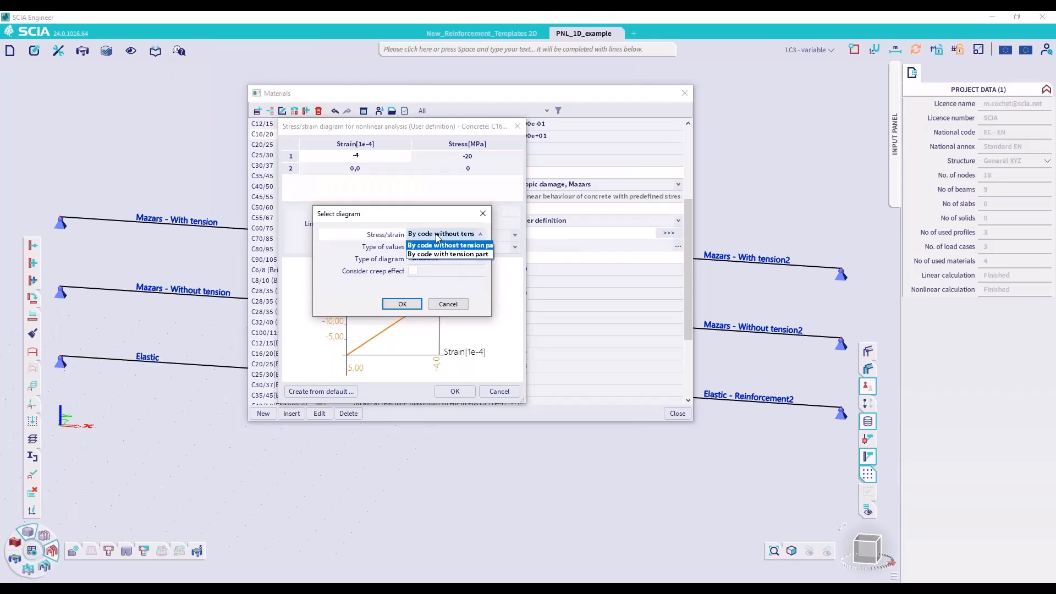
left_click(423, 245)
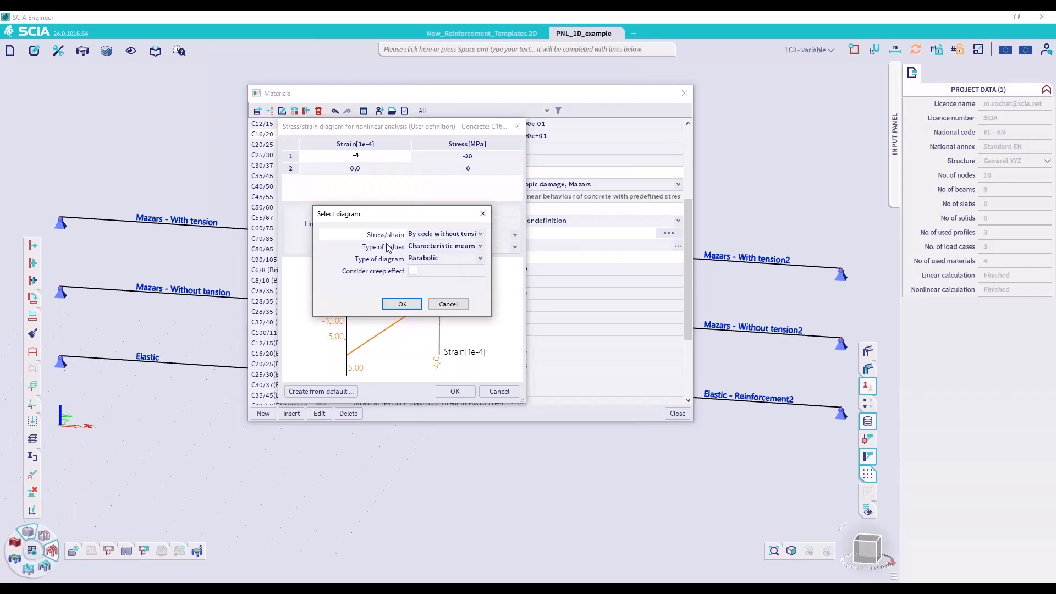
left_click(433, 258)
left_click(434, 261)
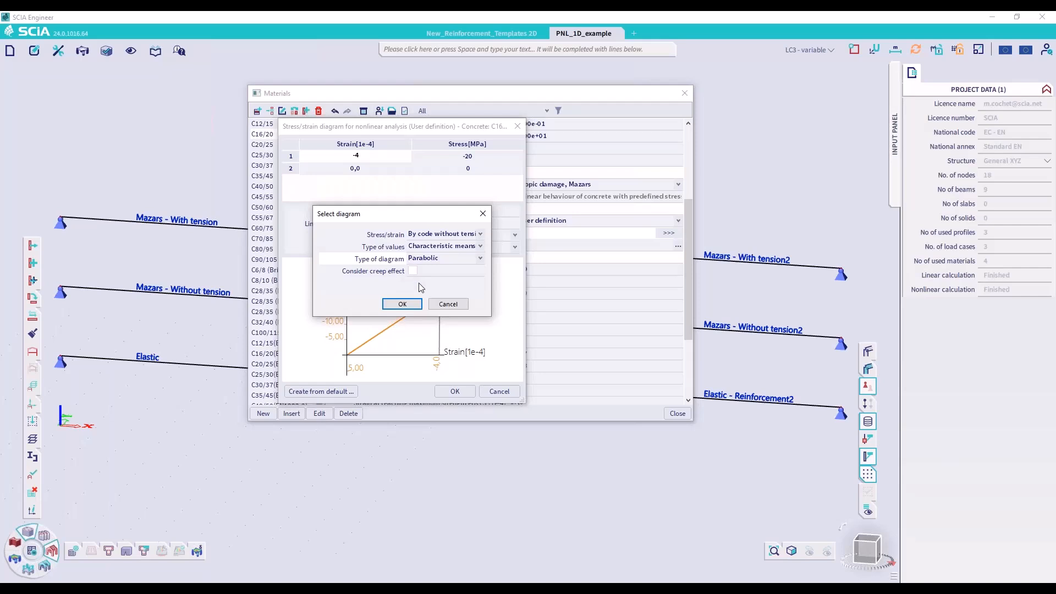
left_click(402, 303)
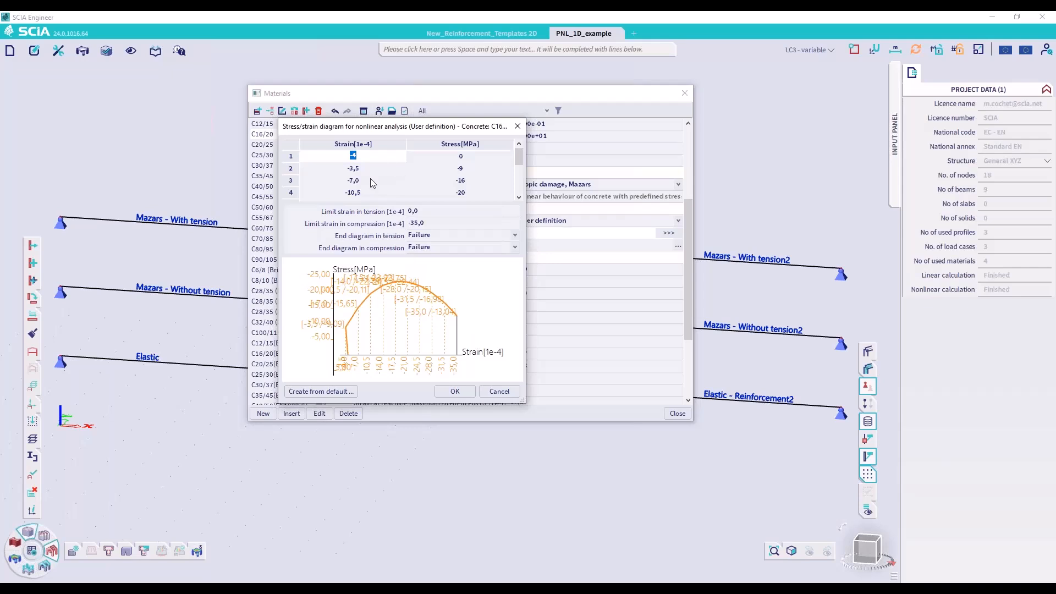
Step: Examine the generated strain and stress points and the limit strains in tension and compression
scroll(368, 284, "down", 5)
scroll(364, 295, "up", 5)
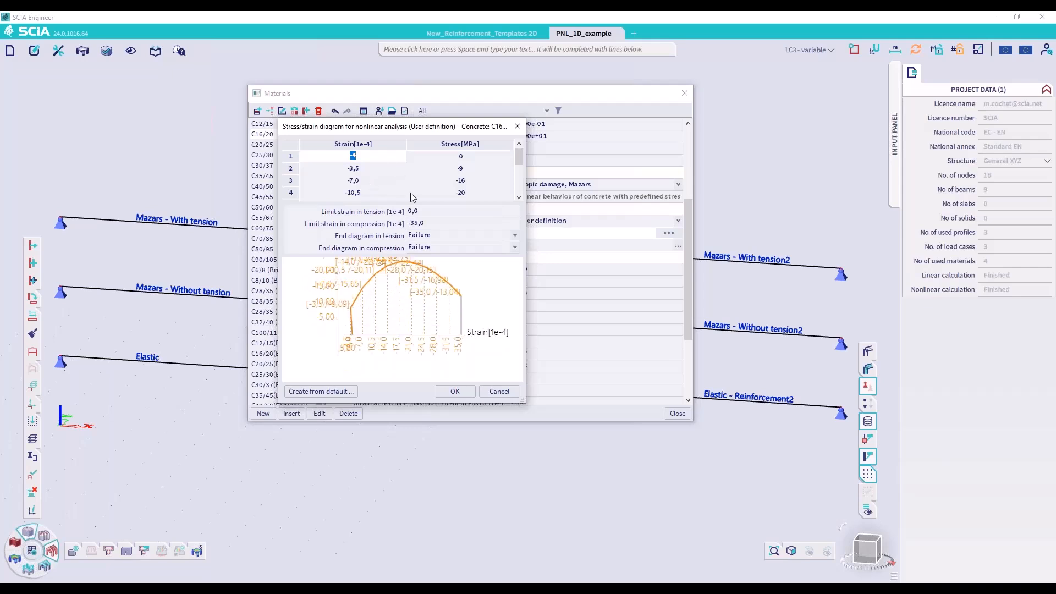
left_click(356, 180)
scroll(375, 173, "down", 3)
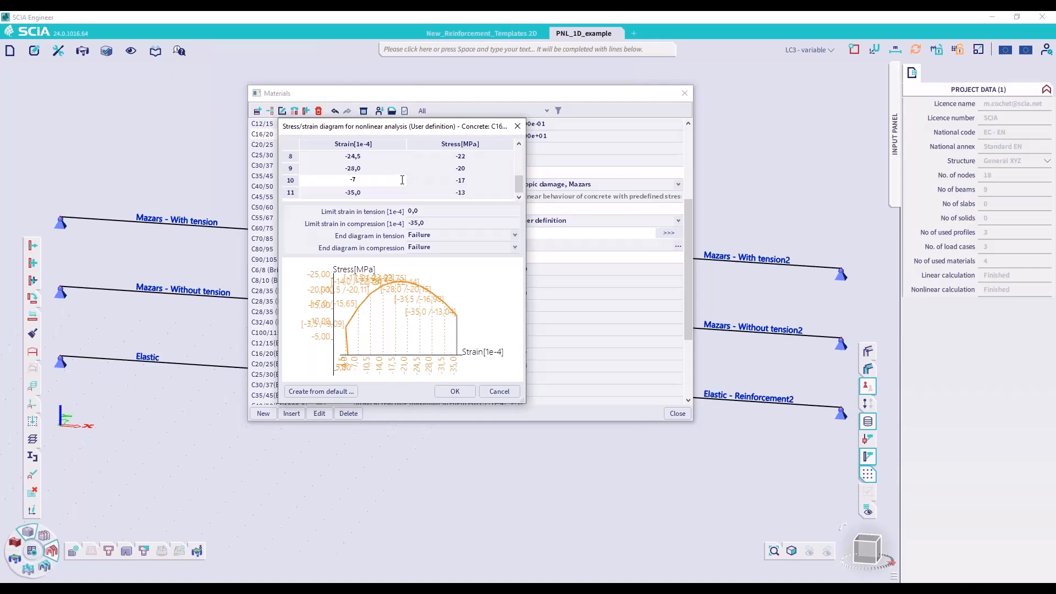
scroll(385, 178, "up", 3)
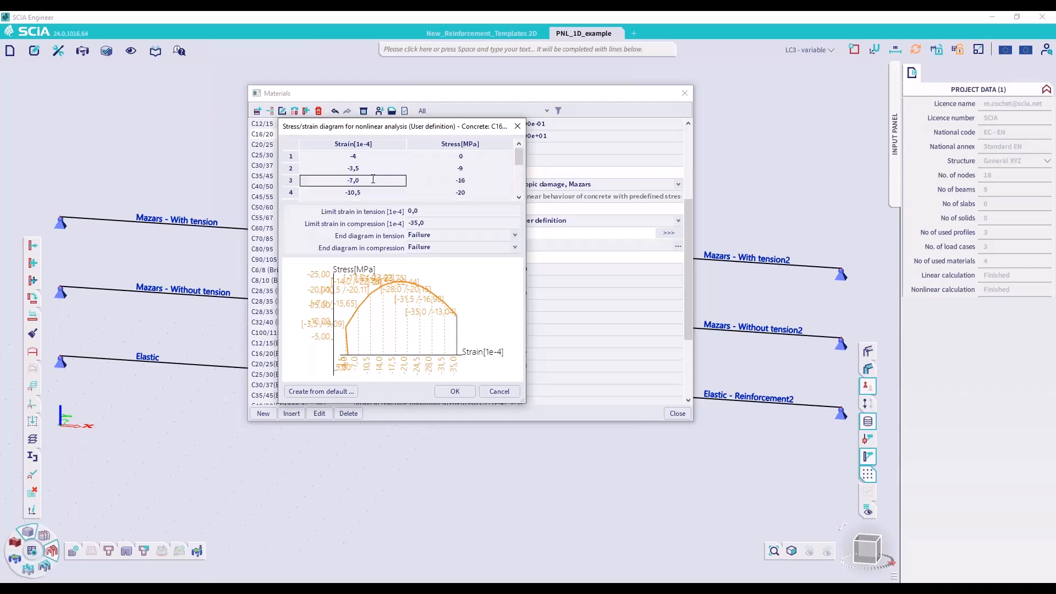
left_click(373, 179)
left_click(350, 214)
left_click(416, 224)
left_click(411, 213)
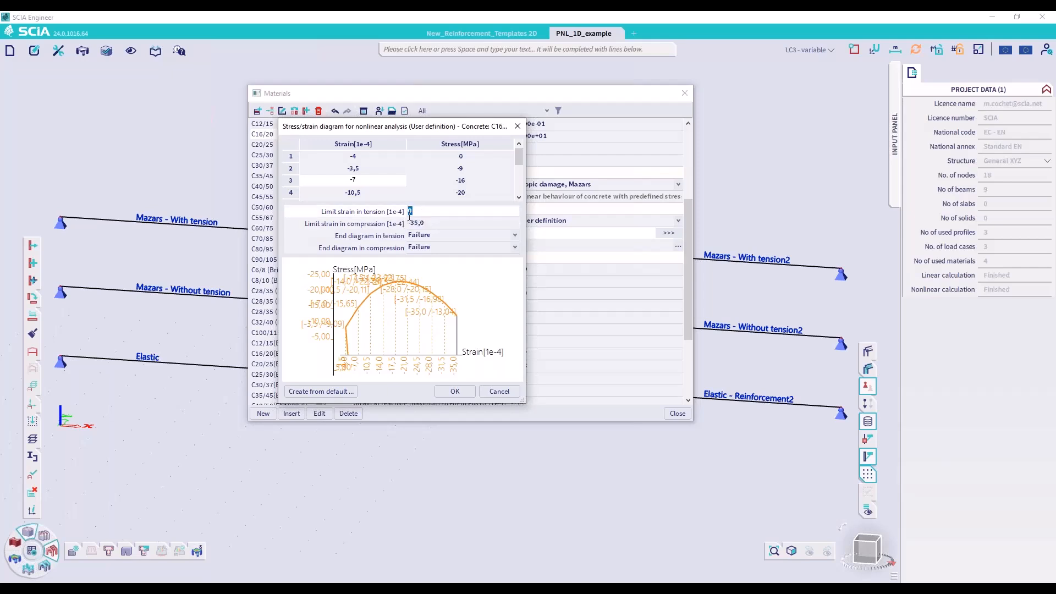
left_click(431, 223)
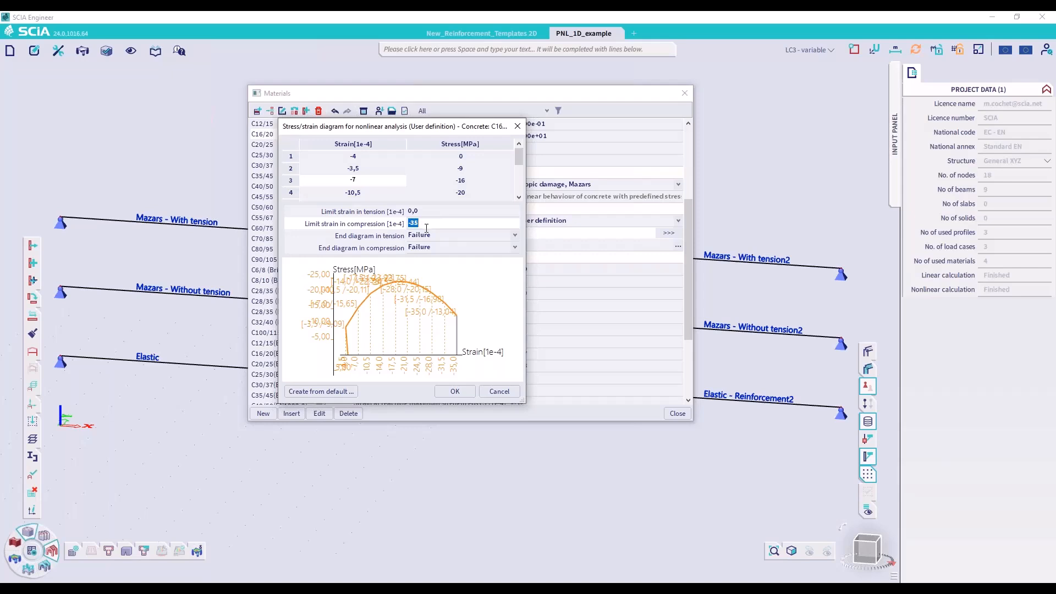
Step: Set the user-defined diagram's end in compression to Yielding and view its effect on the curve
left_click(364, 239)
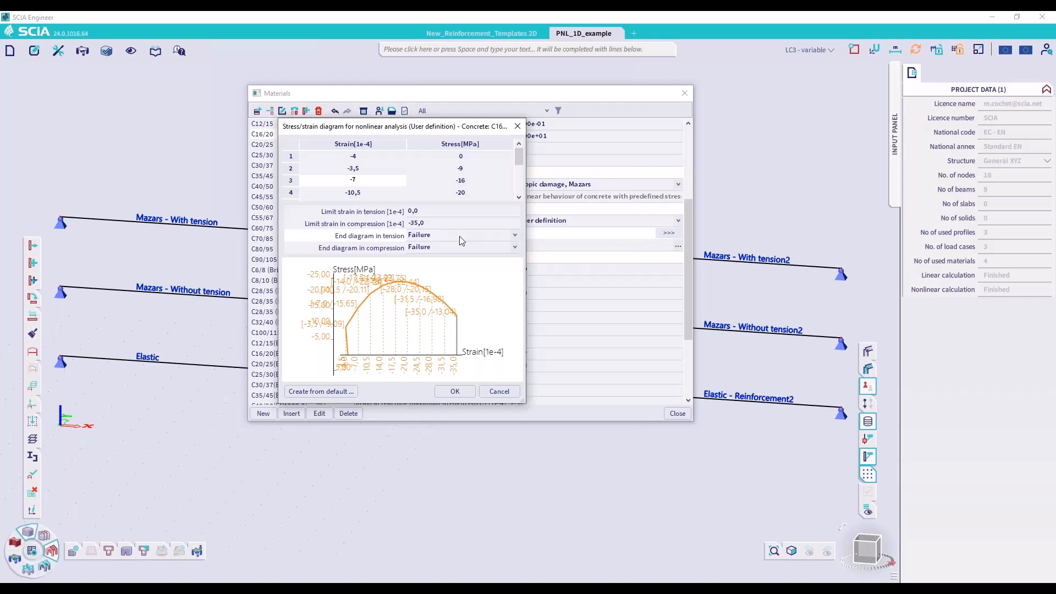
left_click(435, 246)
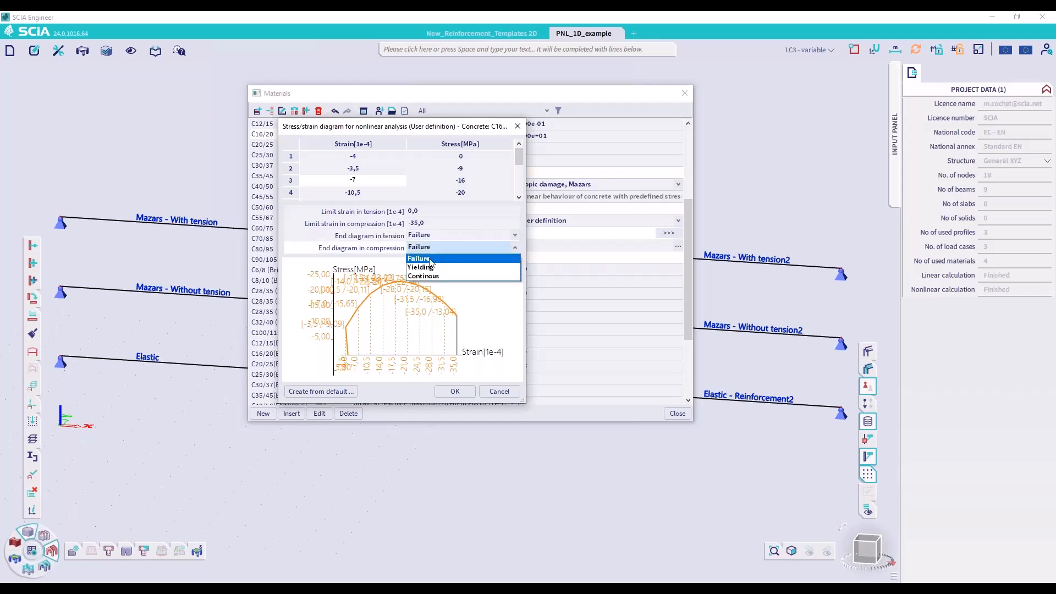
left_click(426, 269)
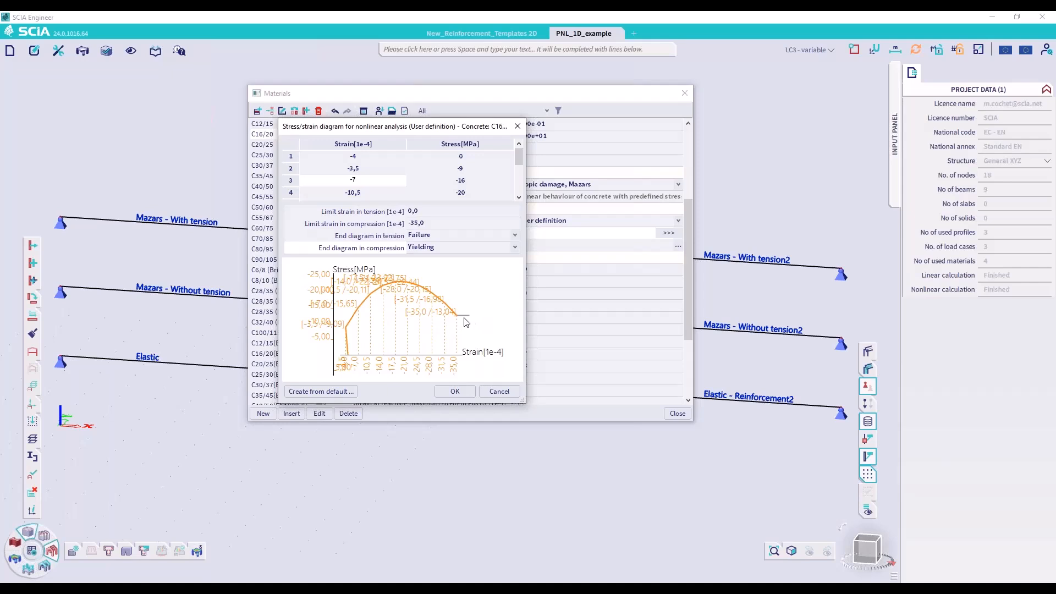
Step: Try Continuous as the diagram's end in compression and in tension, discard the user definition, and close the materials library
left_click(447, 247)
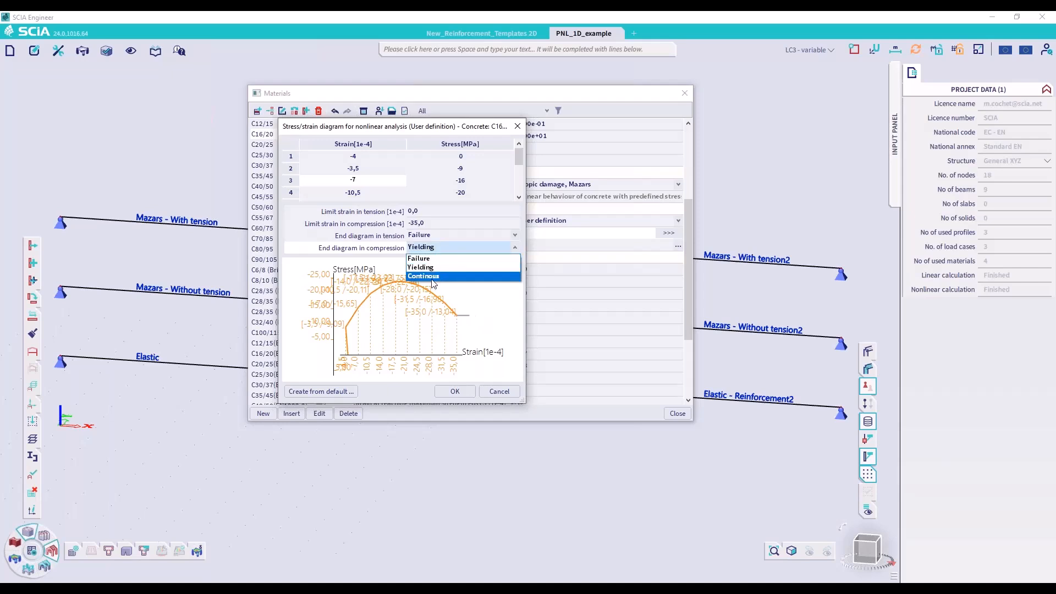
left_click(434, 276)
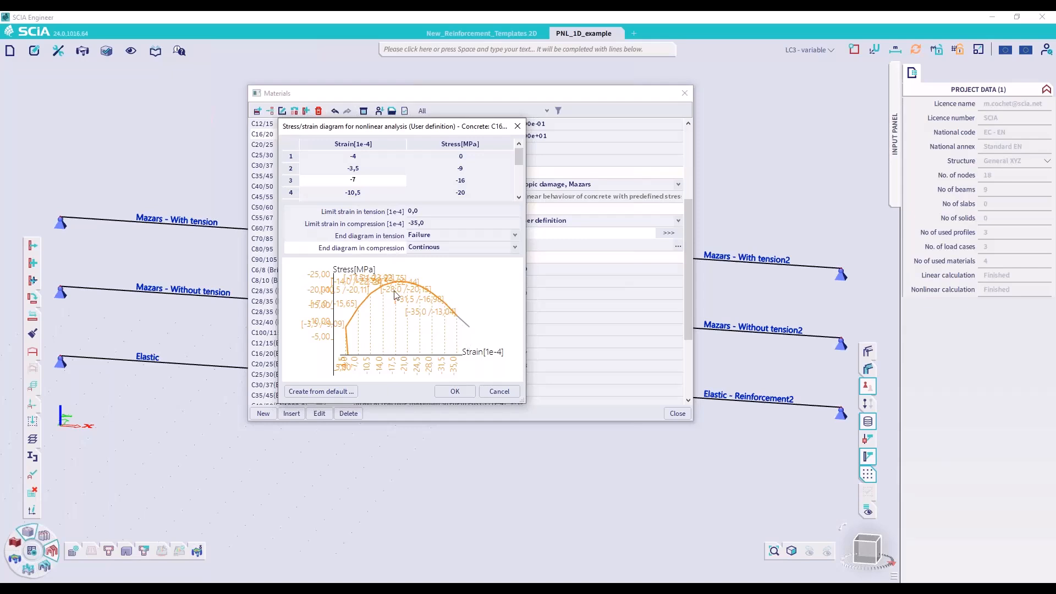
left_click(421, 237)
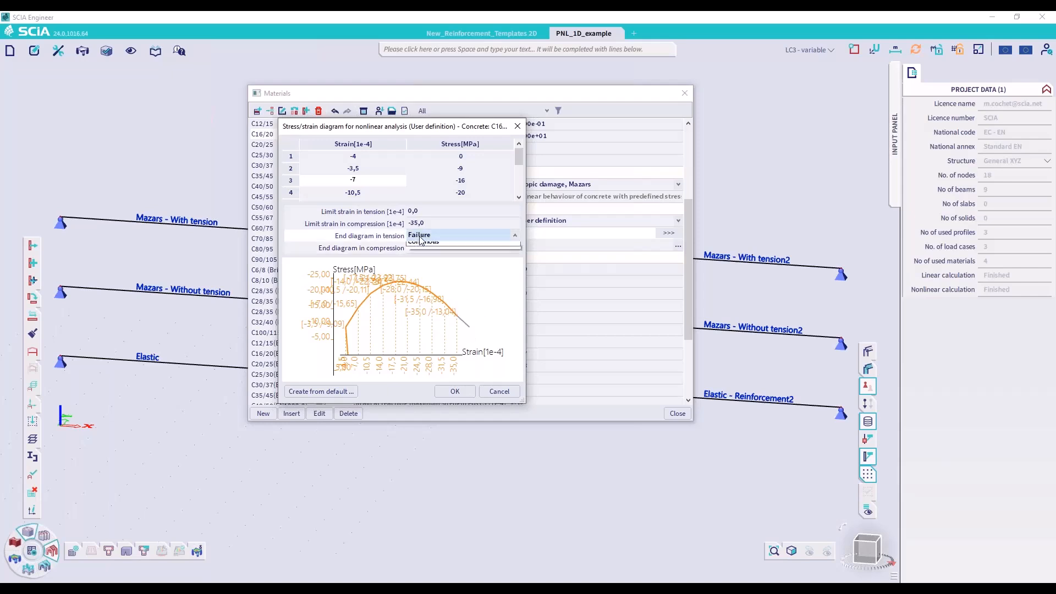
left_click(422, 253)
left_click(430, 237)
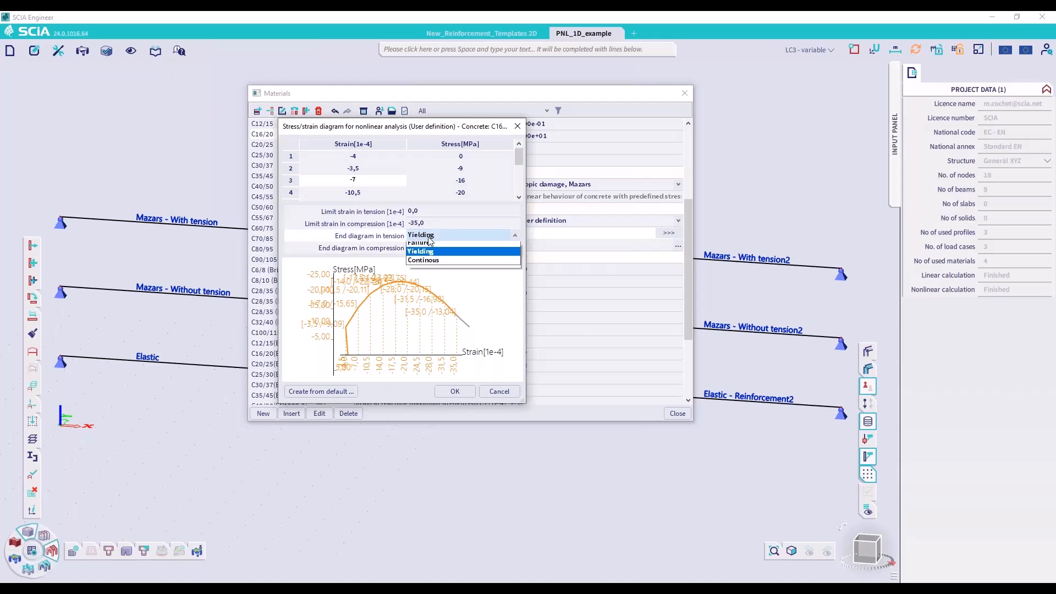
left_click(434, 236)
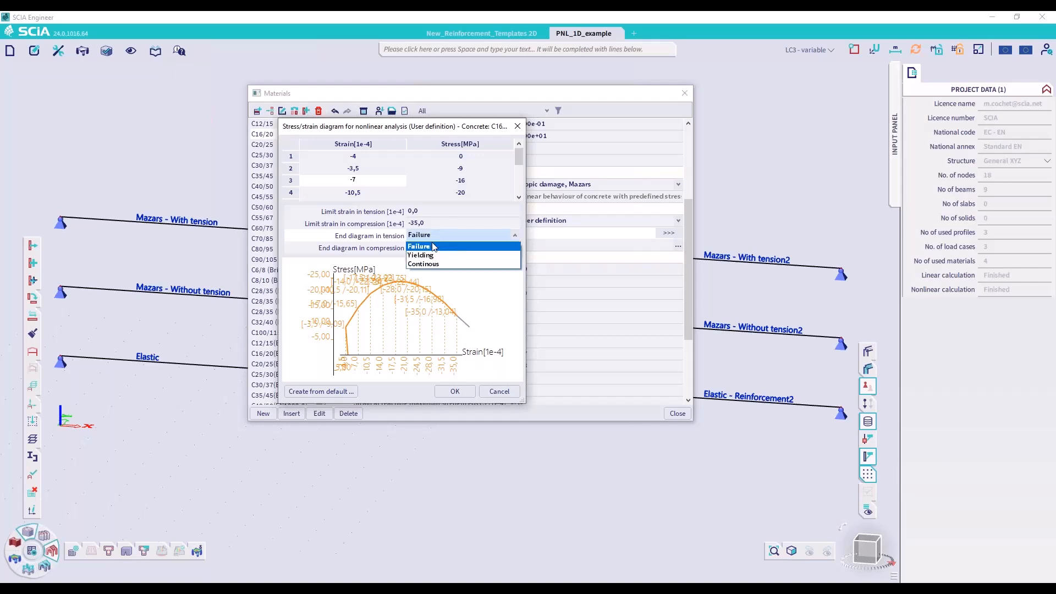
left_click(430, 265)
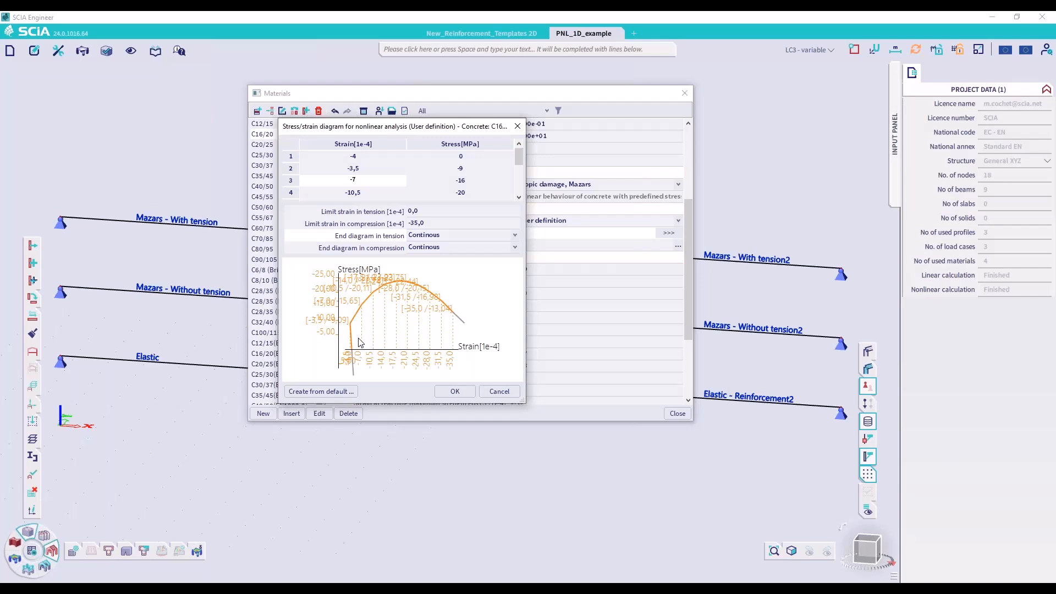
left_click(517, 127)
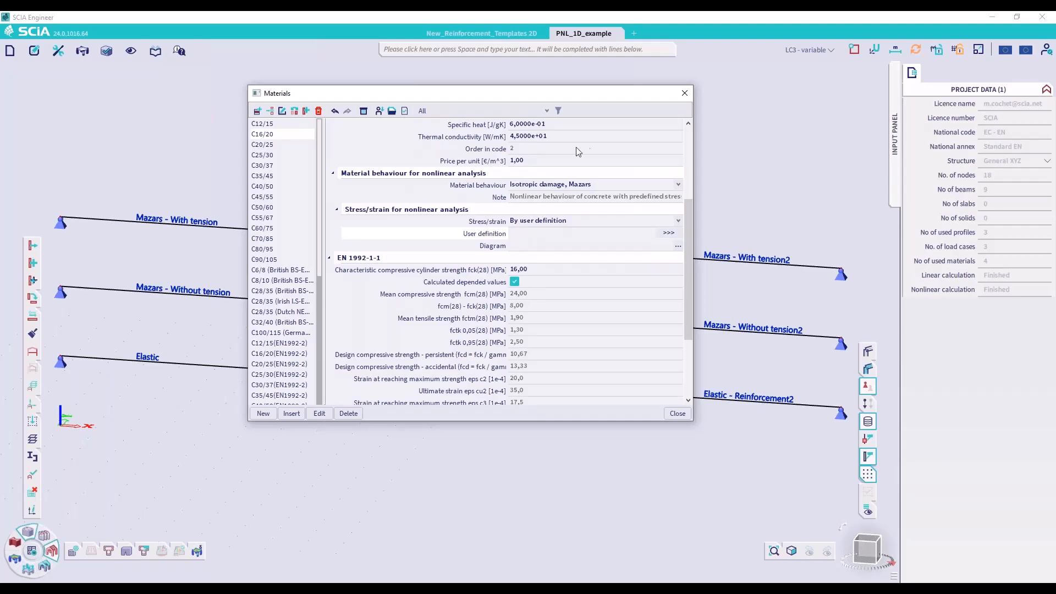
left_click(684, 94)
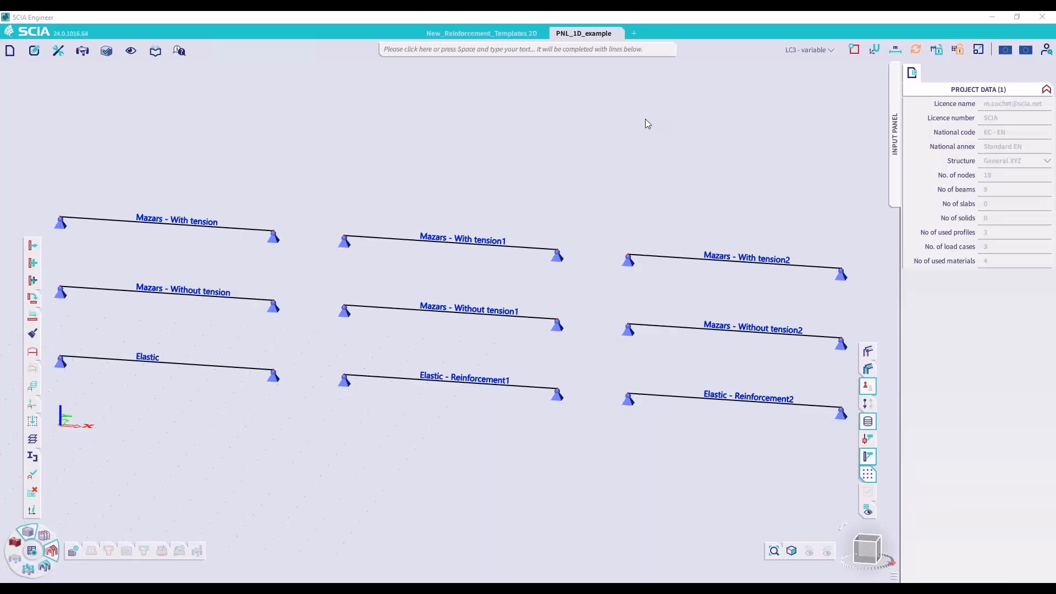
Step: View the beams from the front and inspect the member properties of the Elastic beam
scroll(494, 210, "down", 2)
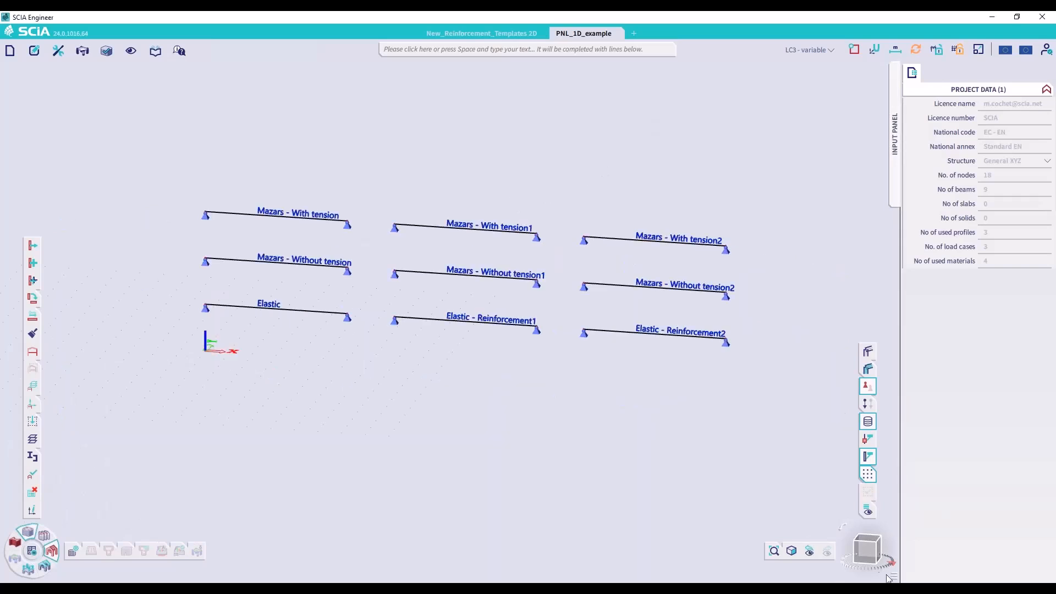
left_click(866, 550)
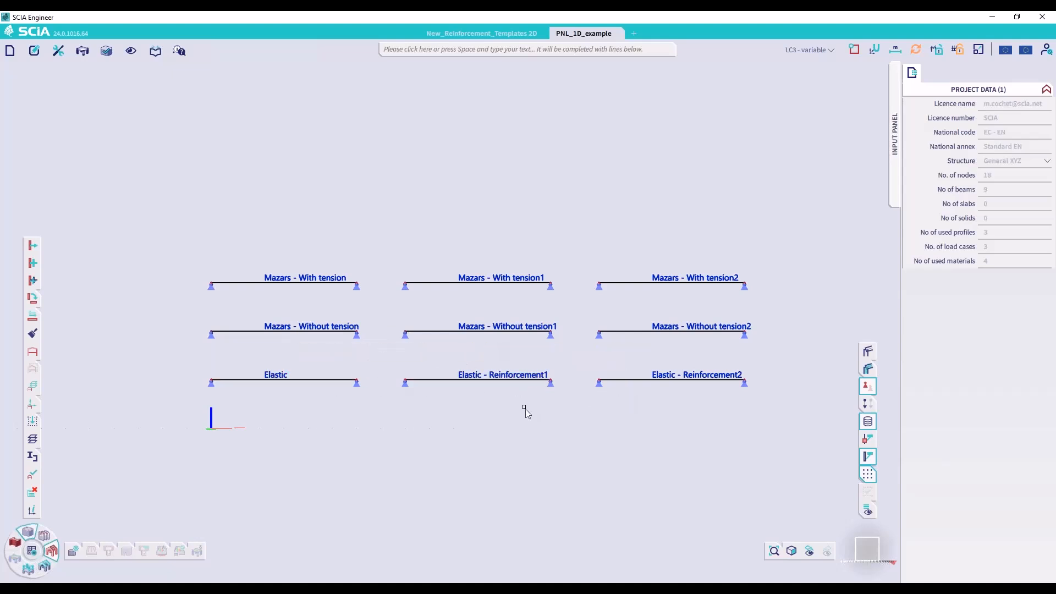
left_click(308, 378)
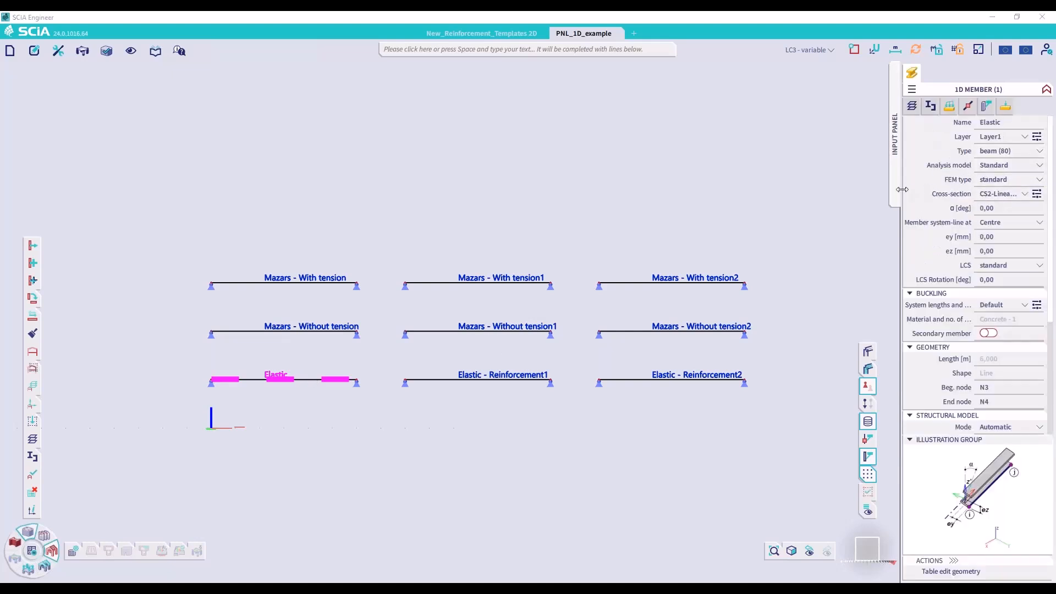
left_click_drag(876, 186, 846, 186)
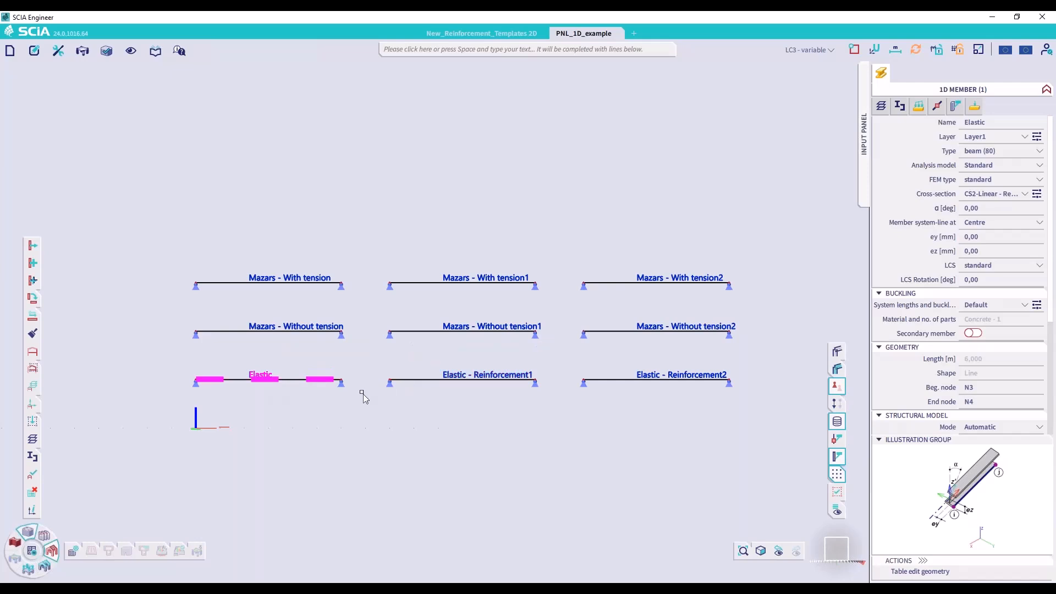
key("Escape")
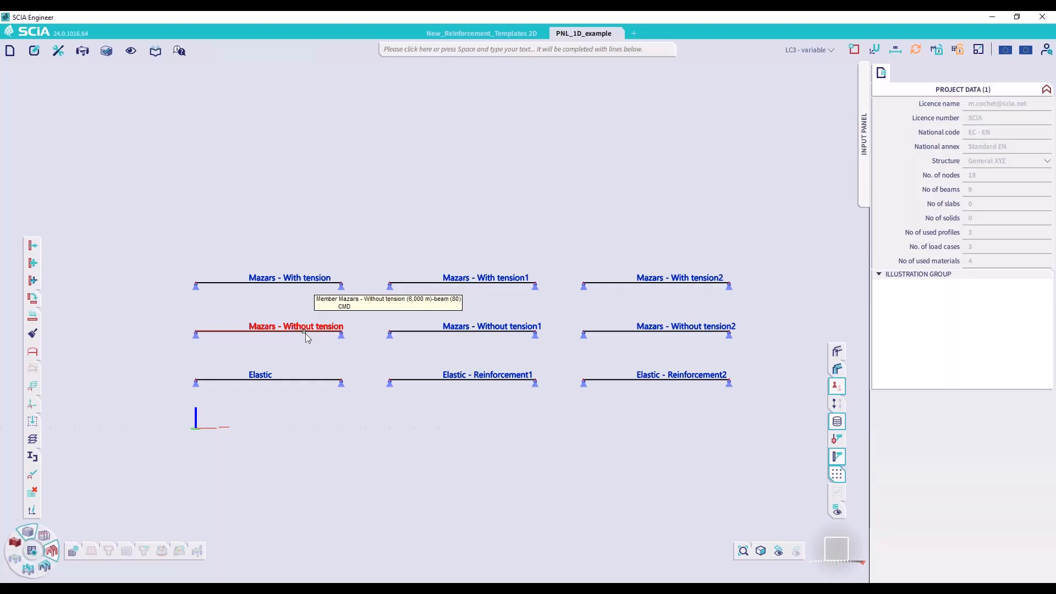
Step: Run the linear and nonlinear analyses and review the calculation results summary
left_click(34, 552)
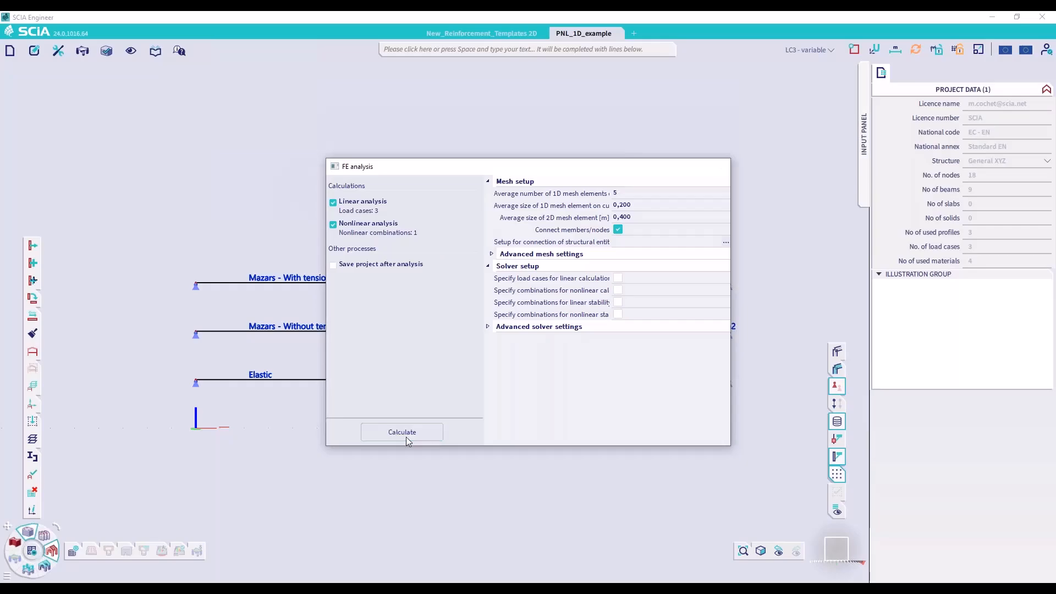
left_click(407, 437)
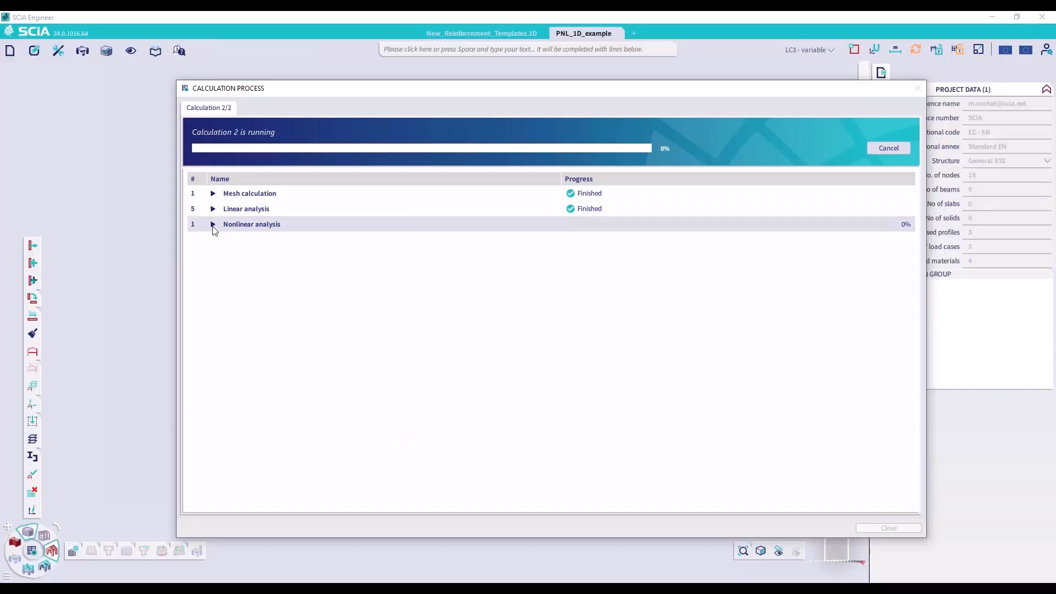
left_click(213, 225)
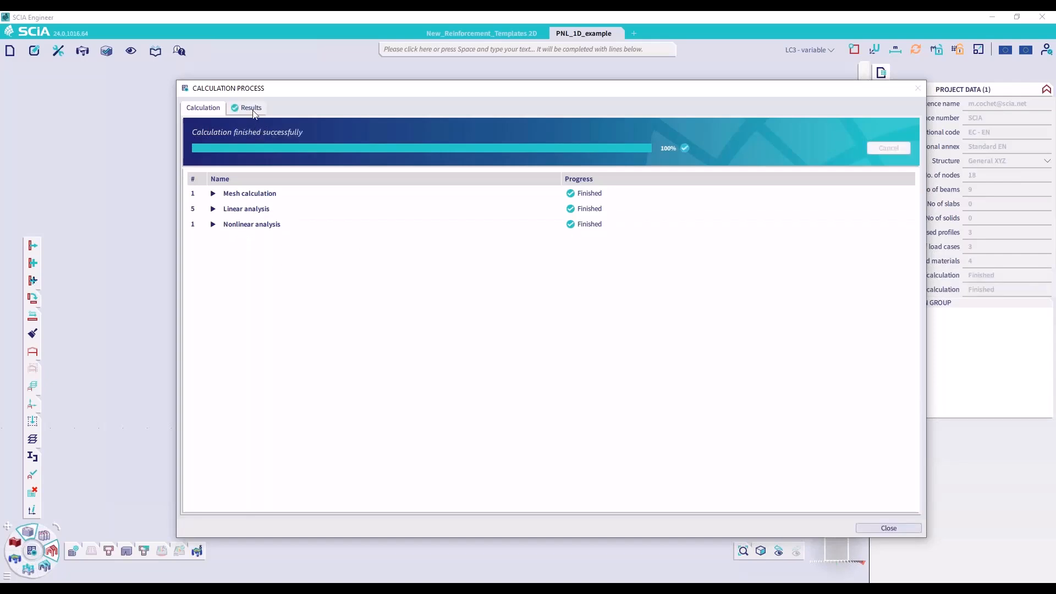
left_click(252, 109)
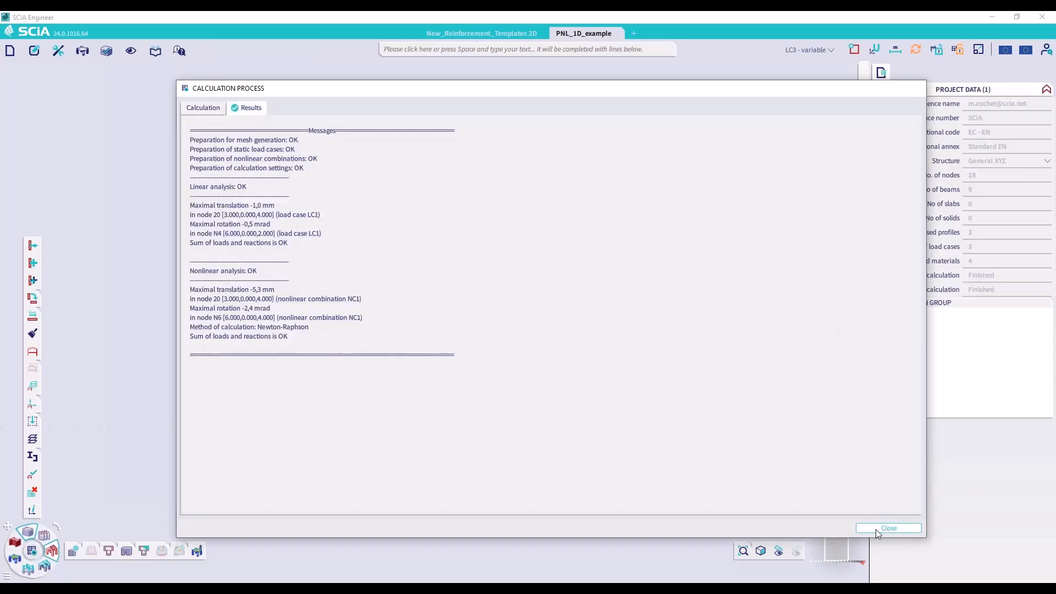
left_click(875, 529)
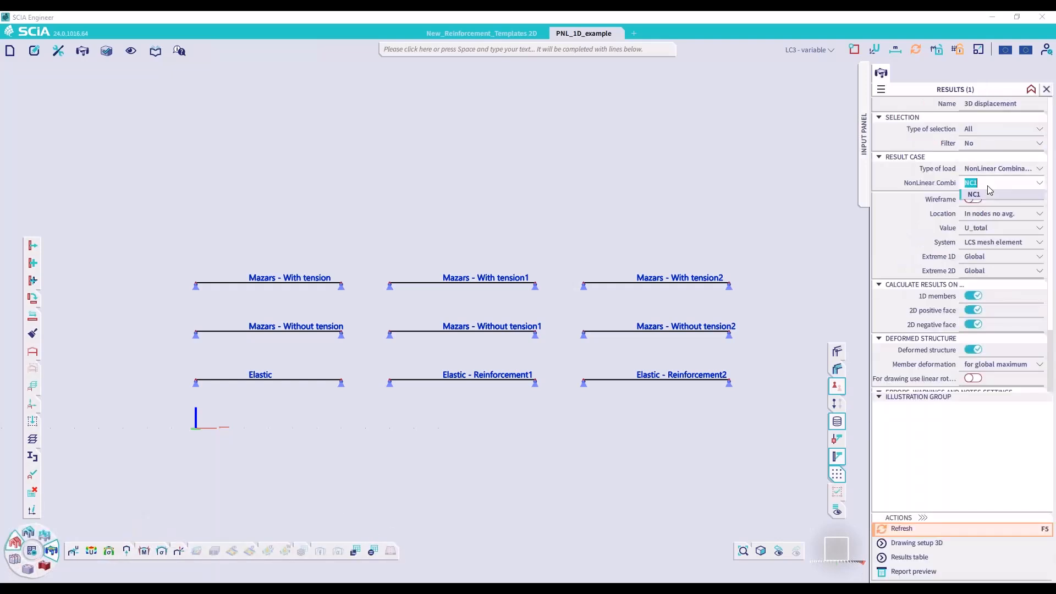
Step: Display the U_total 3D displacement for nonlinear combination NC1 and compare the Mazars and Elastic beams' deformations
left_click(908, 529)
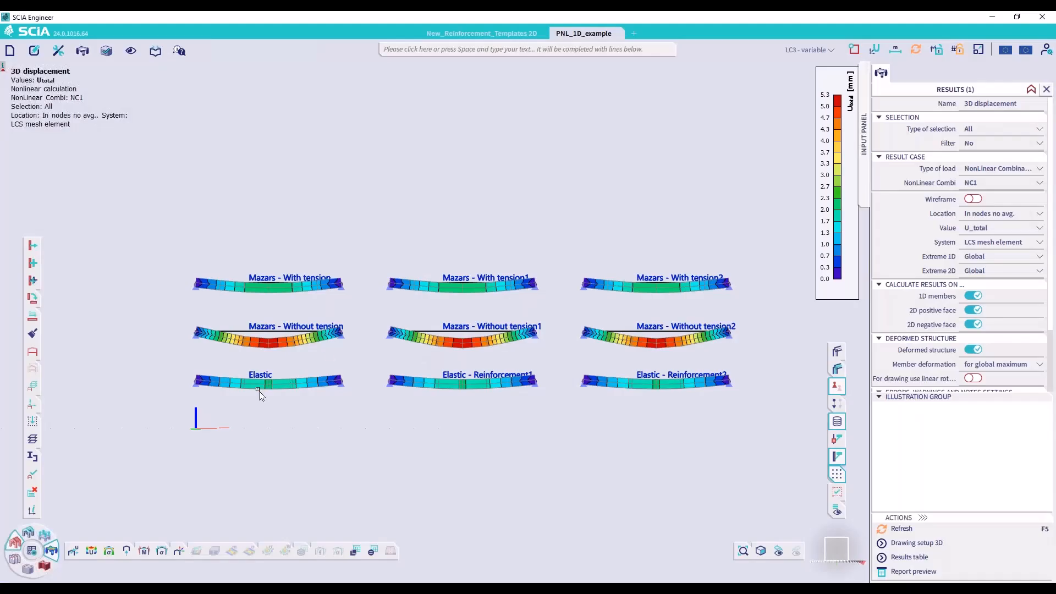
scroll(261, 382, "up", 2)
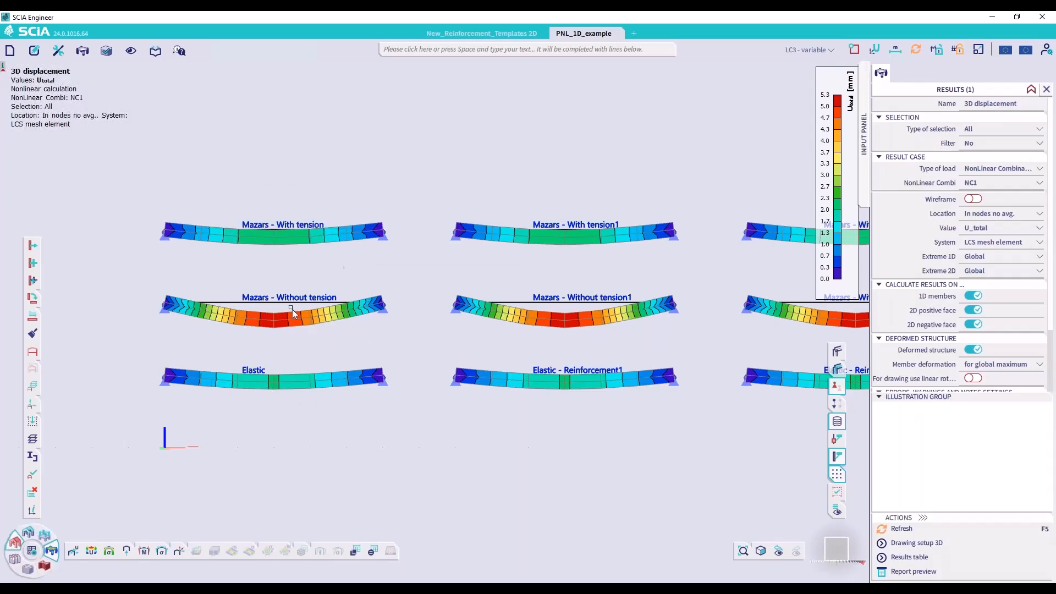
scroll(286, 274, "down", 2)
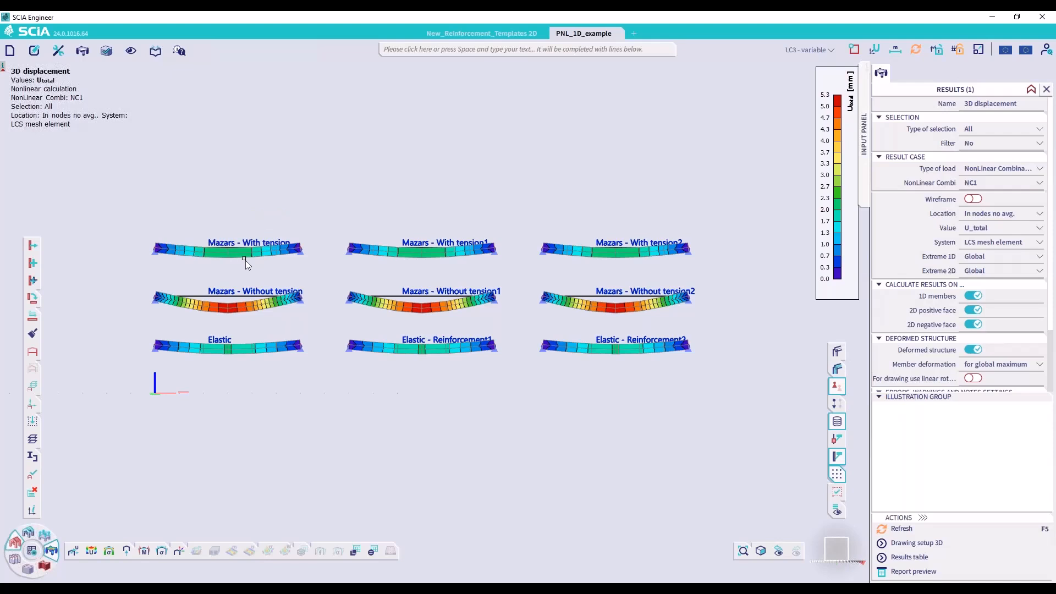
left_click(881, 73)
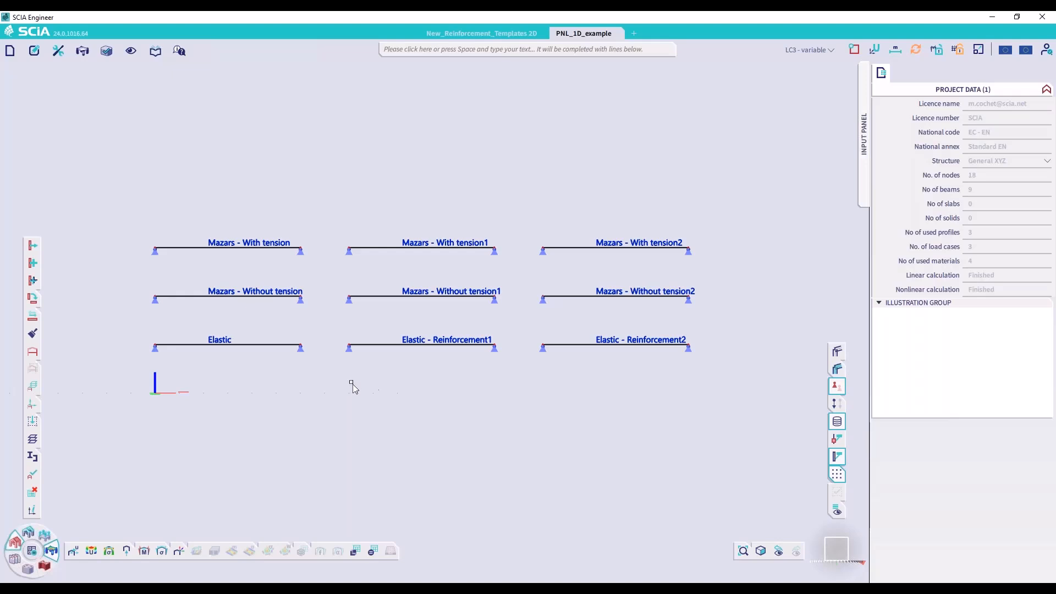
Step: Run the 1D reinforcement design for NC1 on Mazars - With tension1, Mazars - Without tension1 and Elastic - Reinforcement1, showing provided reinforcement
scroll(443, 269, "up", 1)
left_click_drag(377, 419, 329, 217)
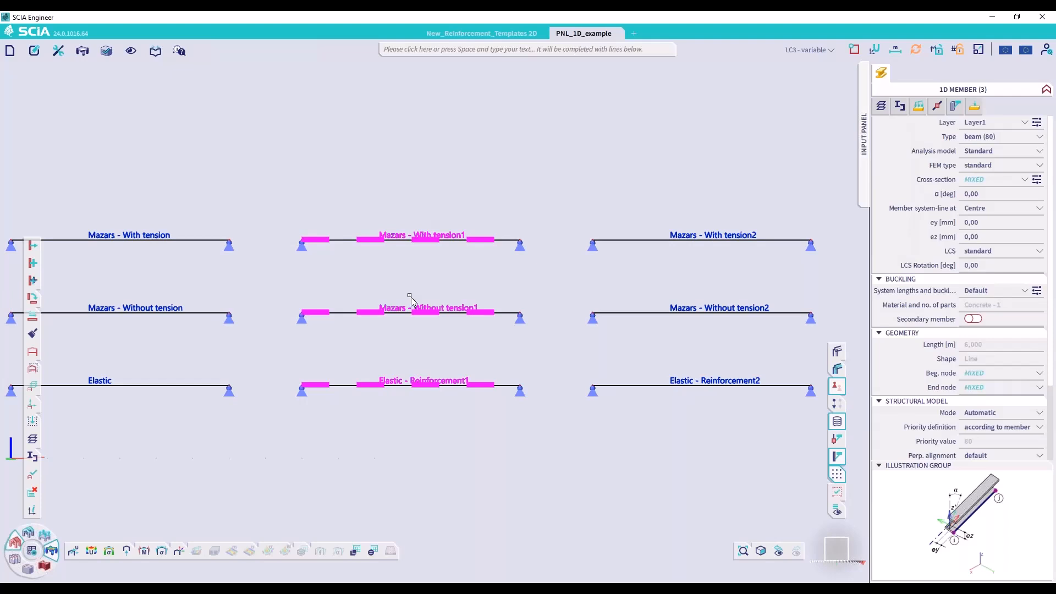
left_click(106, 52)
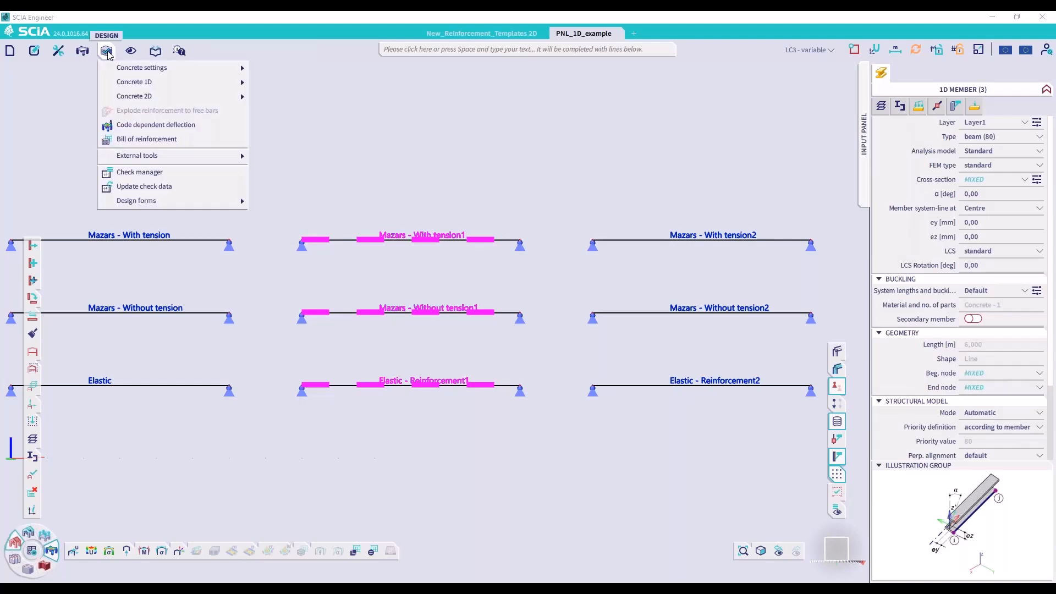
mouse_move(155, 98)
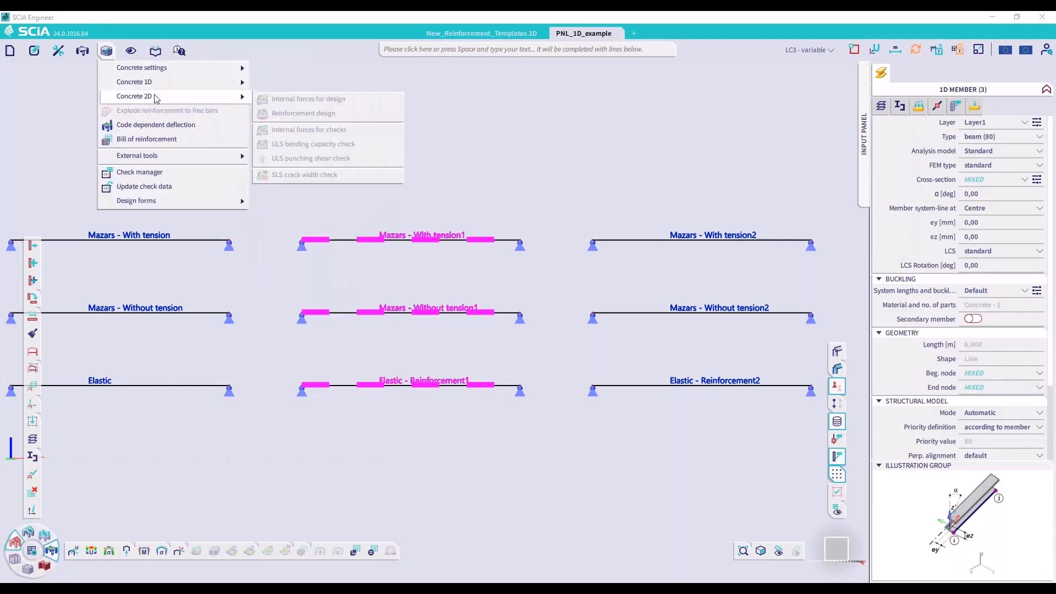
mouse_move(193, 83)
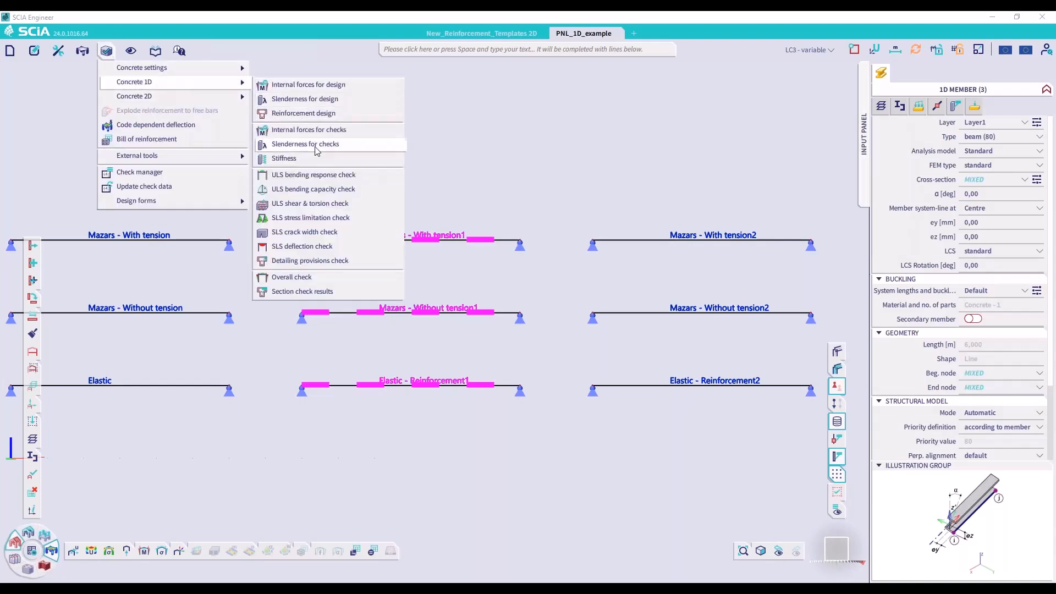
left_click(323, 113)
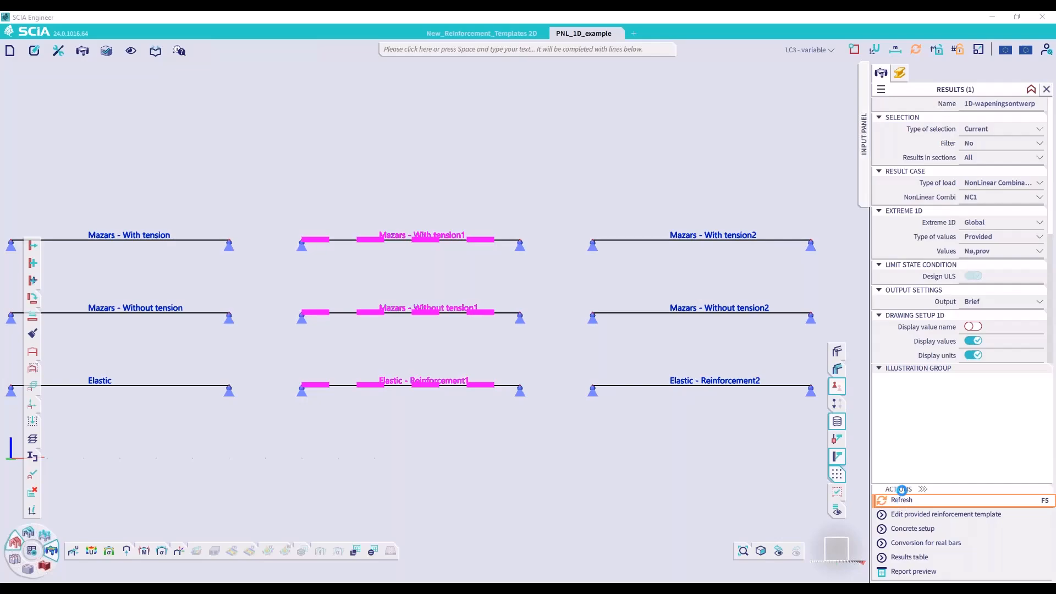
left_click(902, 500)
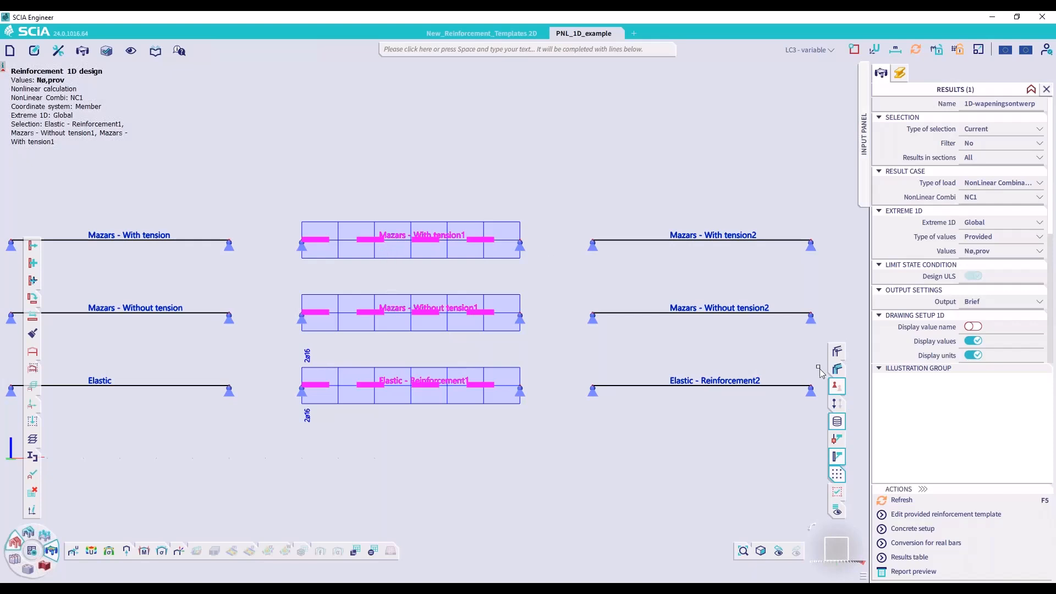
Step: Convert the designed reinforcement of the three selected beams to real bars and clear the selection
left_click(906, 547)
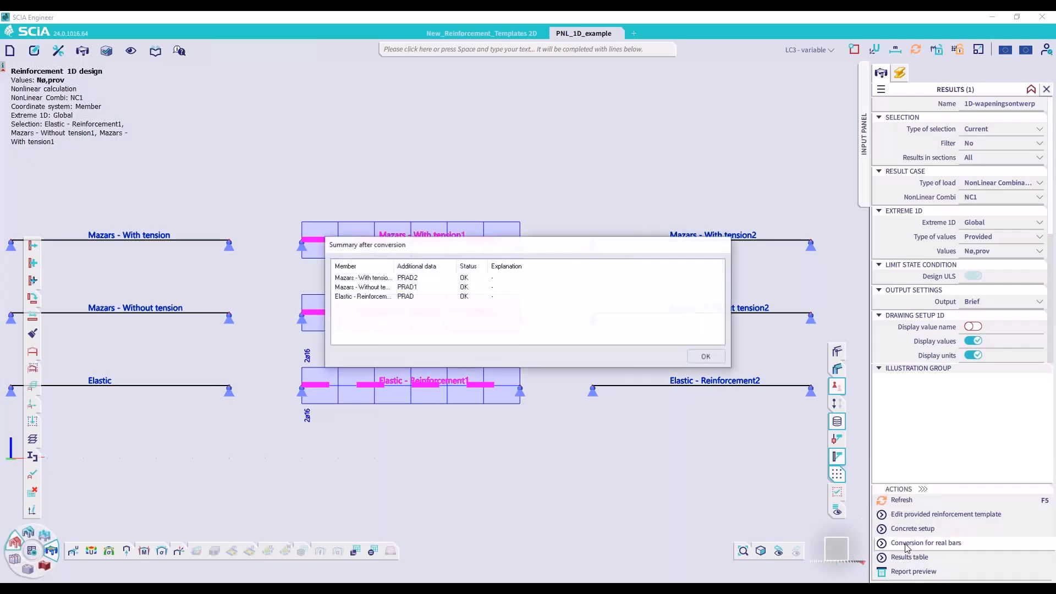
left_click(704, 355)
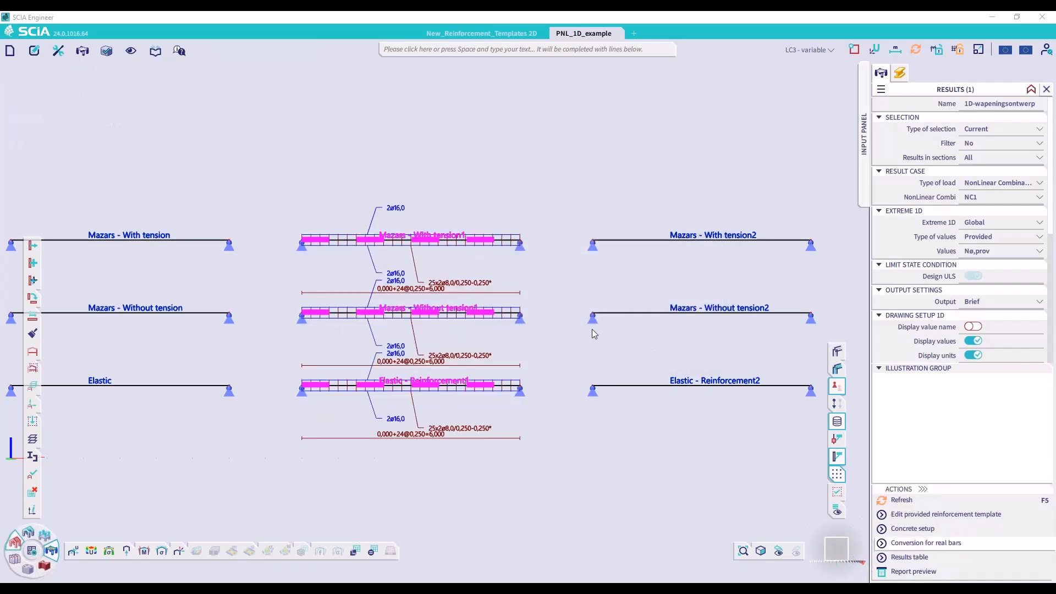
key("Escape")
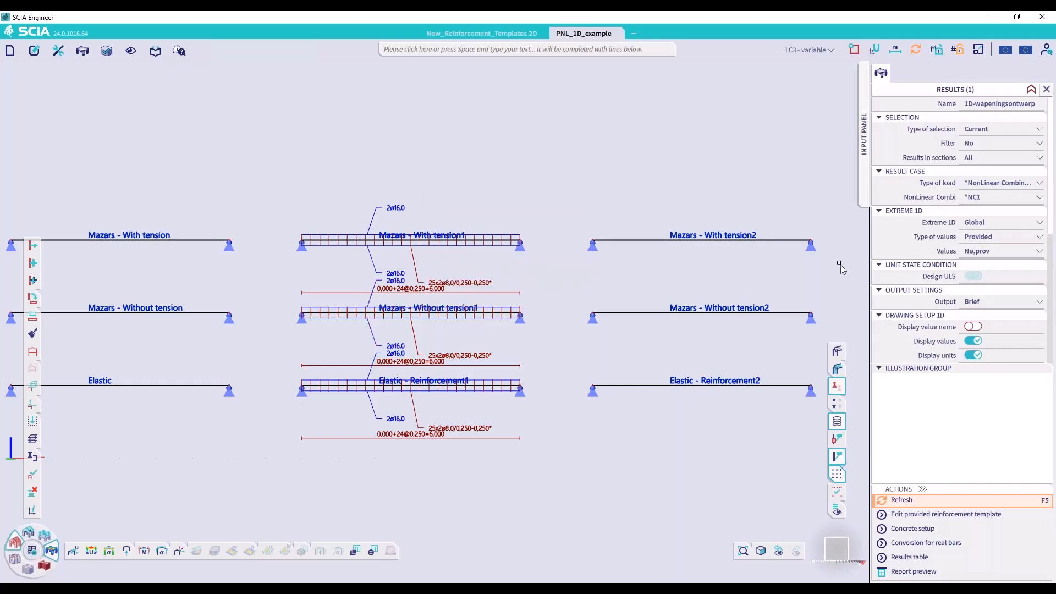
Step: Check the available nonlinear combinations and locate the Longitudinal reinforcement command among all the input tools
left_click(982, 200)
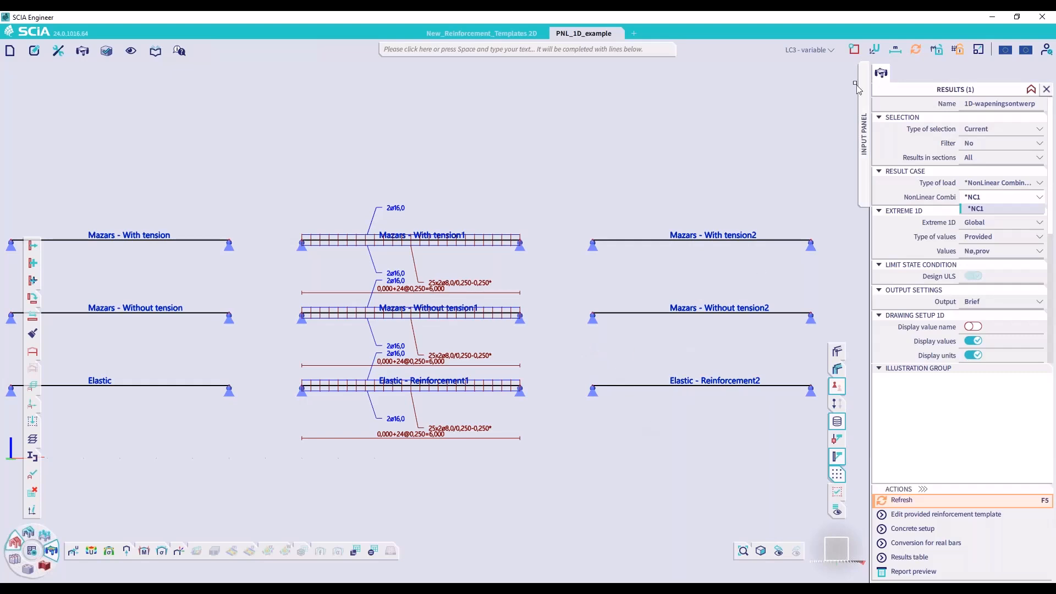
left_click(866, 116)
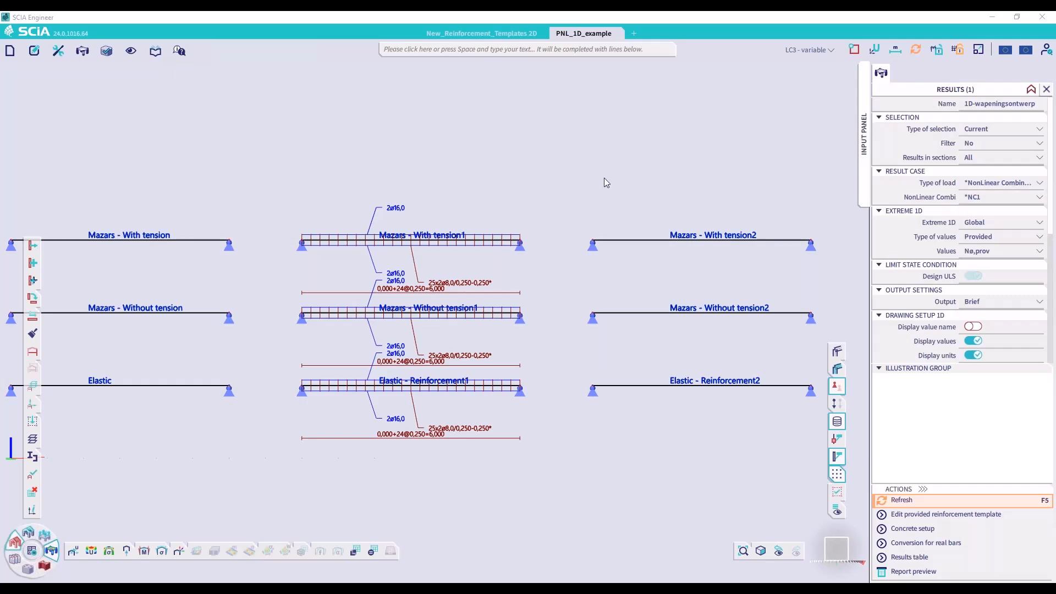
left_click(868, 148)
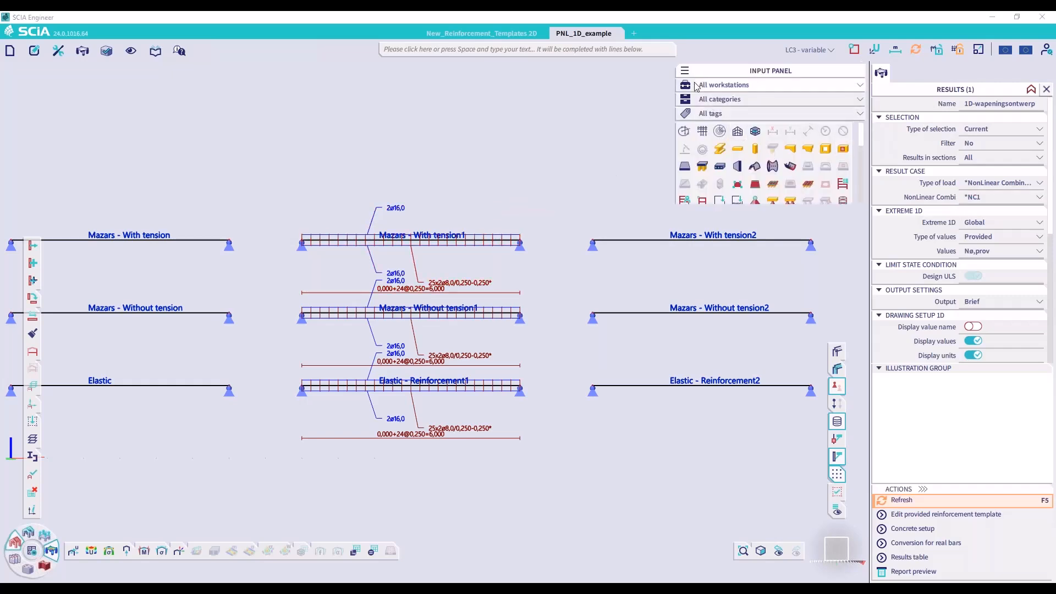
scroll(716, 145, "down", 5)
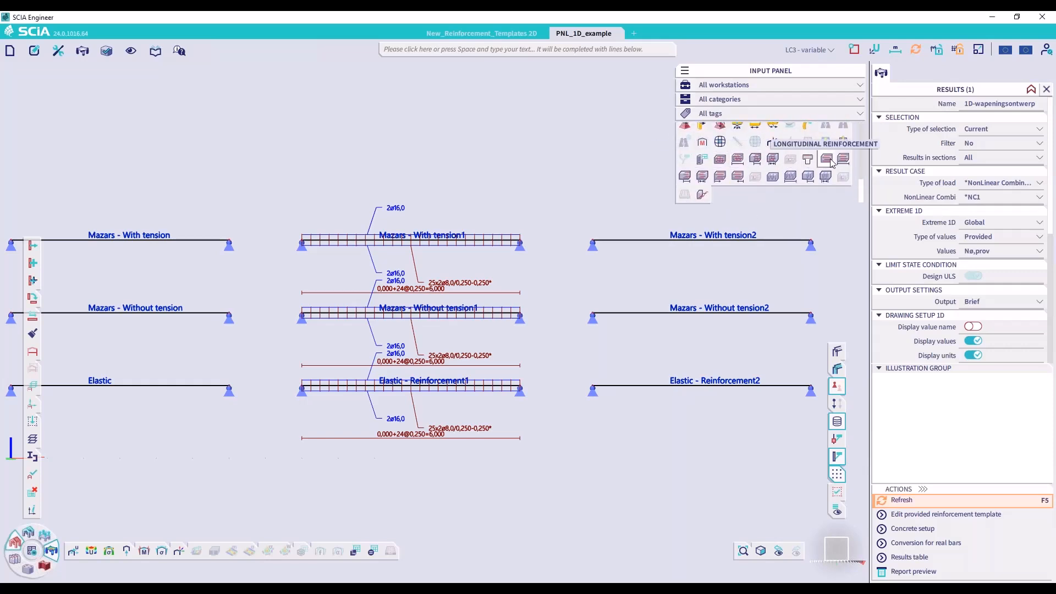
Step: Start inserting new longitudinal reinforcement on the beam Elastic - Reinforcement2, spanning from its start node to its end node
left_click(722, 161)
left_click(755, 154)
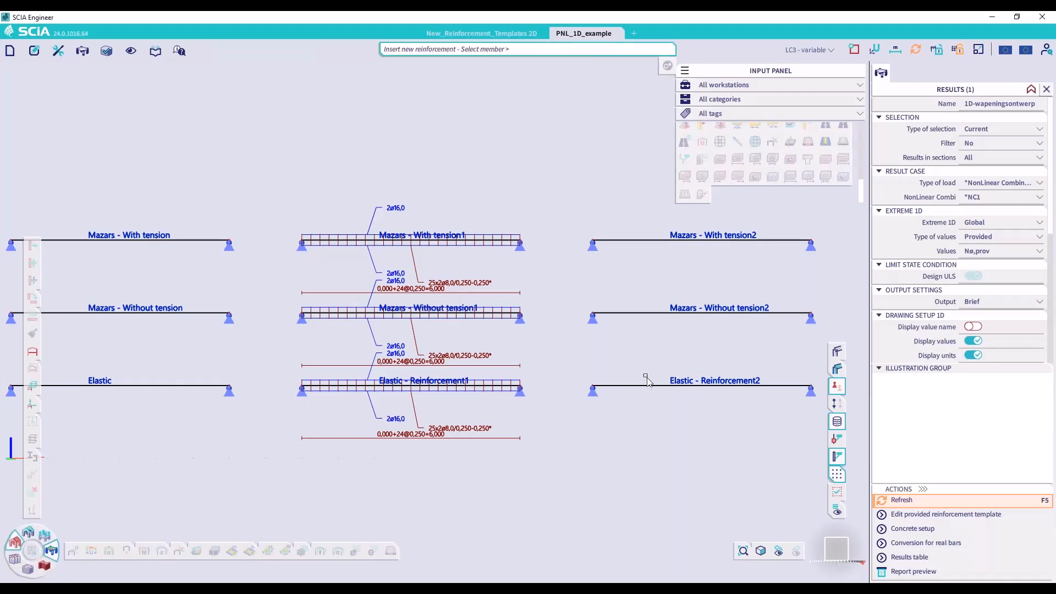
left_click(592, 384)
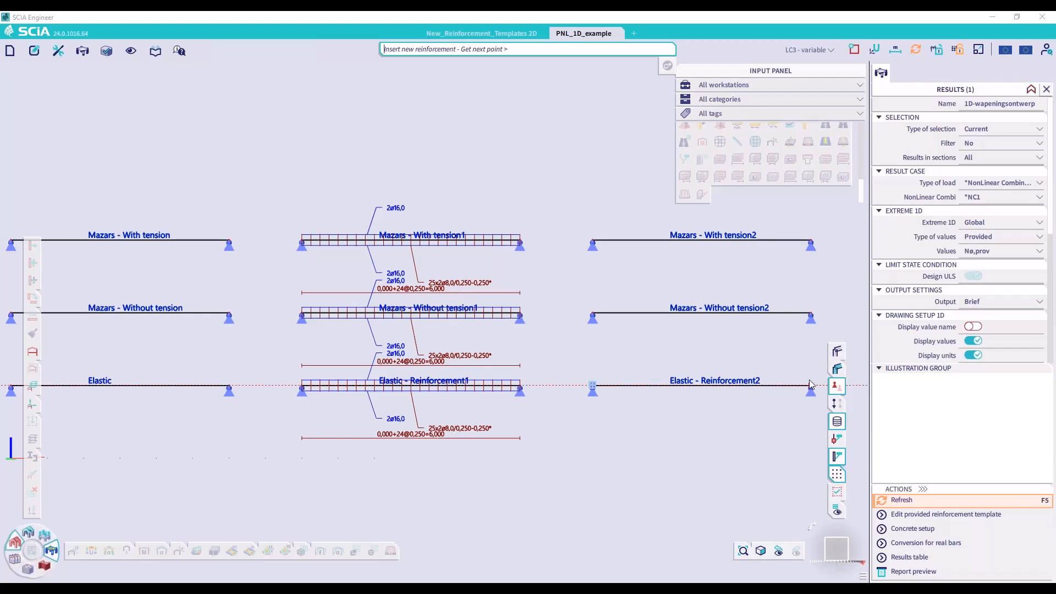
scroll(699, 374, "down", 3)
scroll(704, 376, "up", 2)
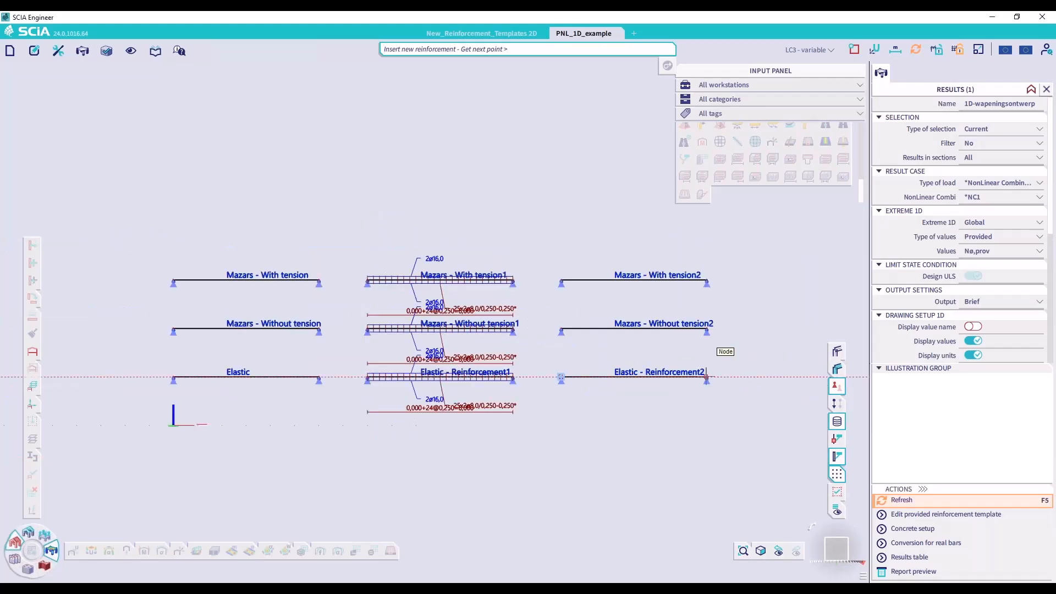
left_click(710, 379)
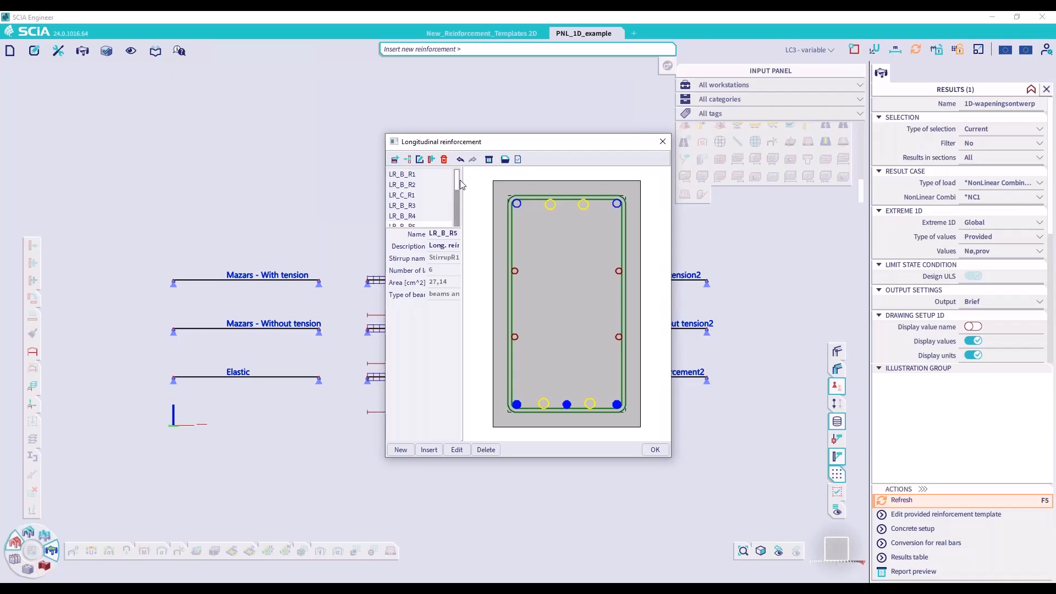
Step: Accept the longitudinal reinforcement template LR_B_R5 and take the reinforcement parameters from the defined template
scroll(456, 187, "down", 2)
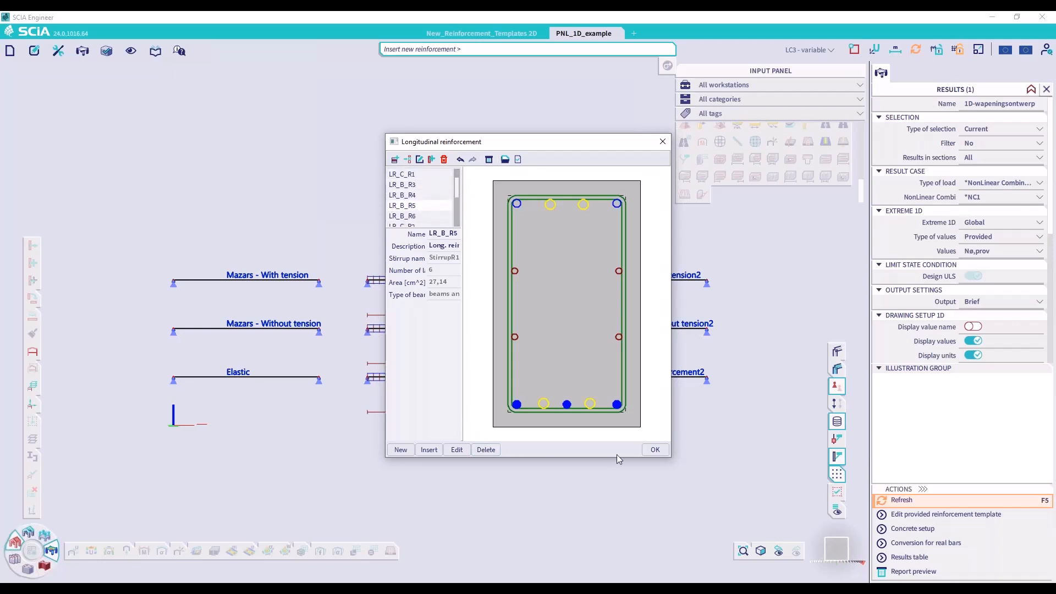
left_click(659, 448)
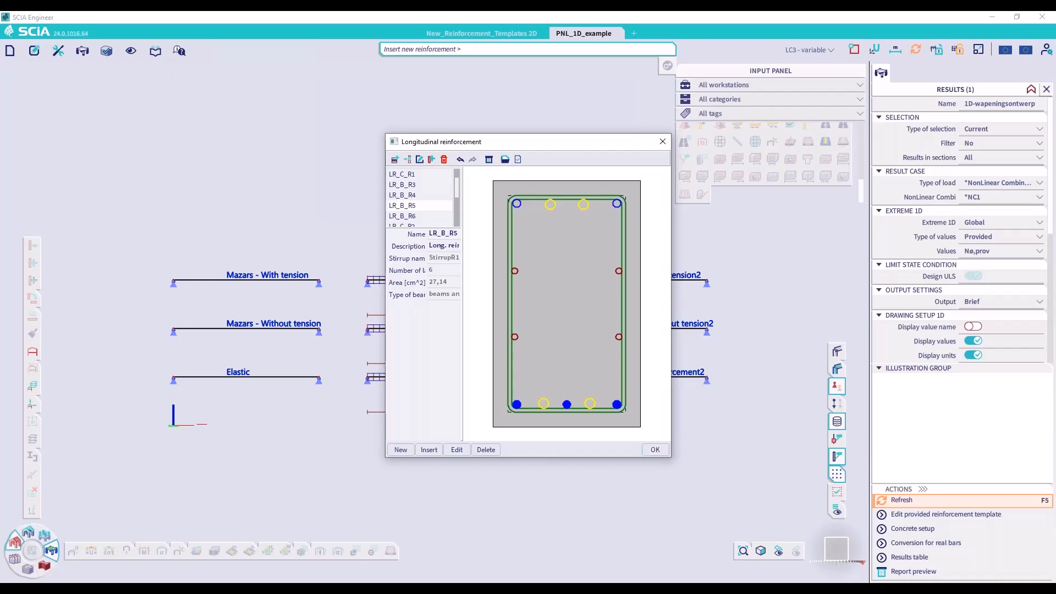
left_click(653, 450)
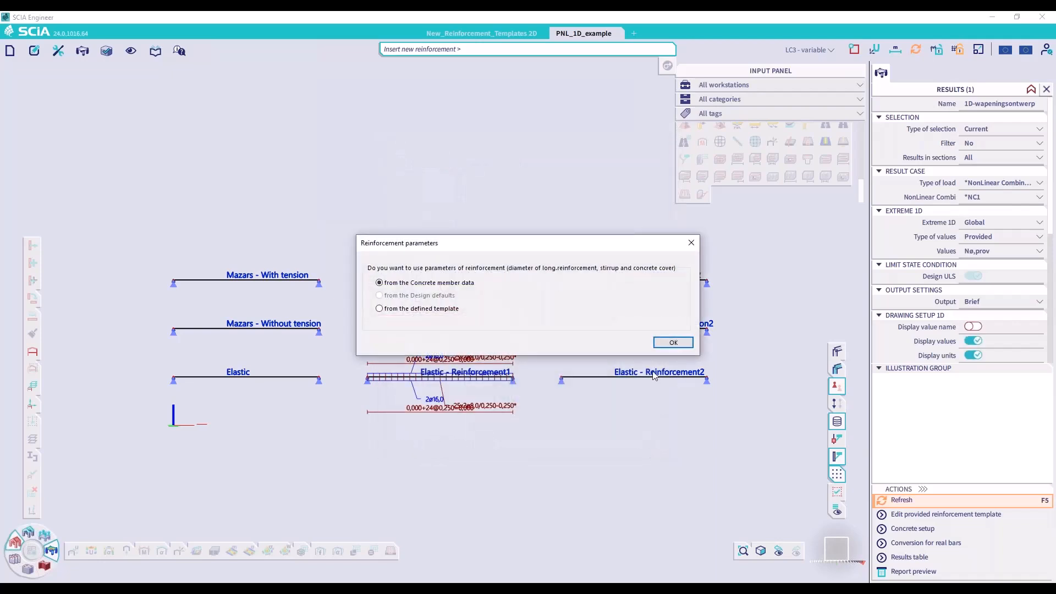
left_click(439, 312)
left_click(665, 342)
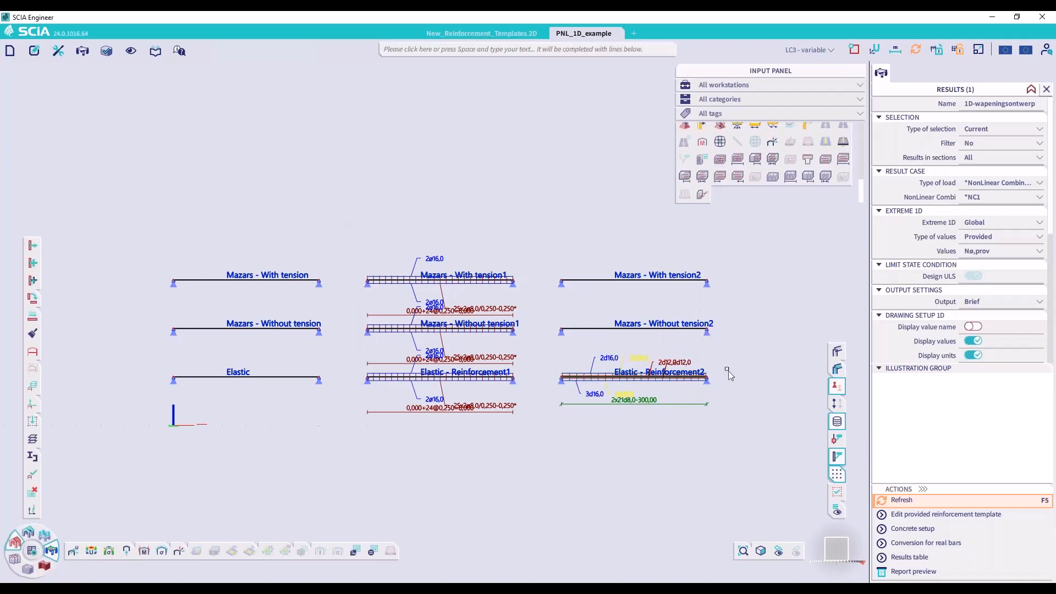
Step: Copy the additional reinforcement data of Elastic - Reinforcement2 to the beams Mazars - With tension2 and Mazars - Without tension2
left_click_drag(547, 352, 731, 433)
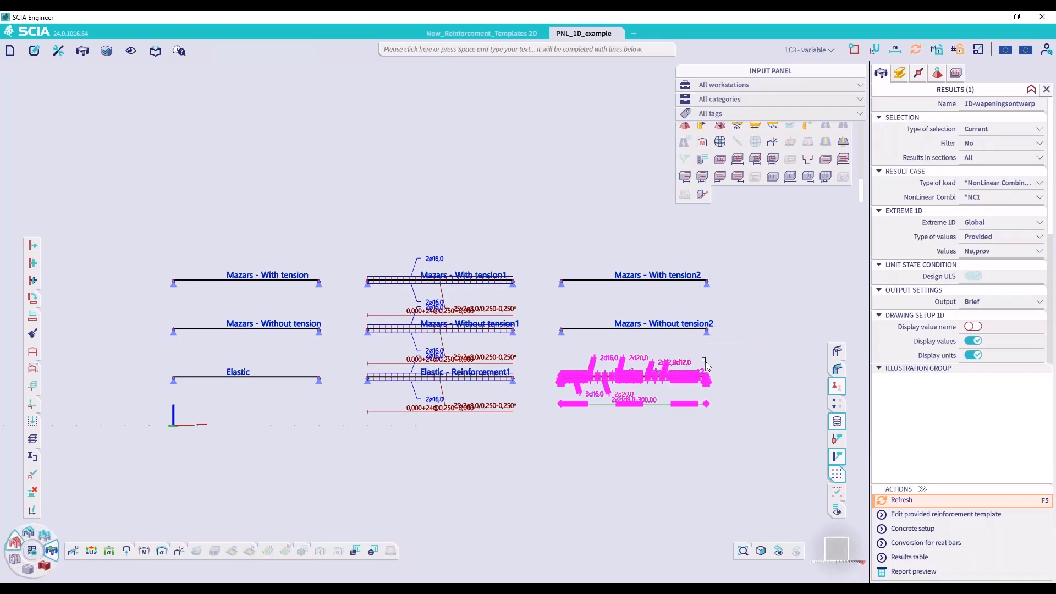
right_click(713, 363)
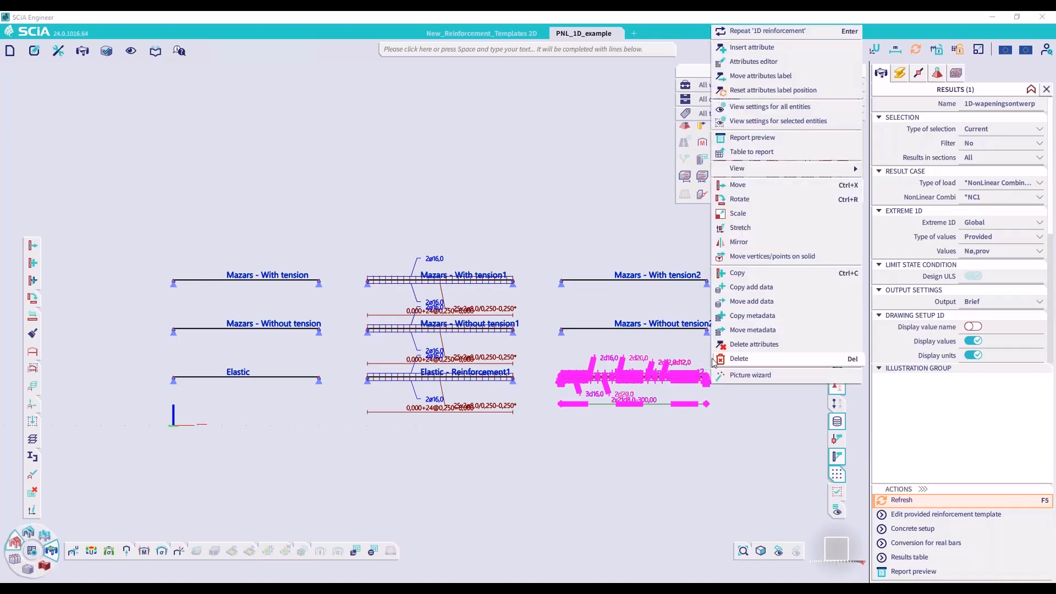
left_click(760, 291)
key("Escape")
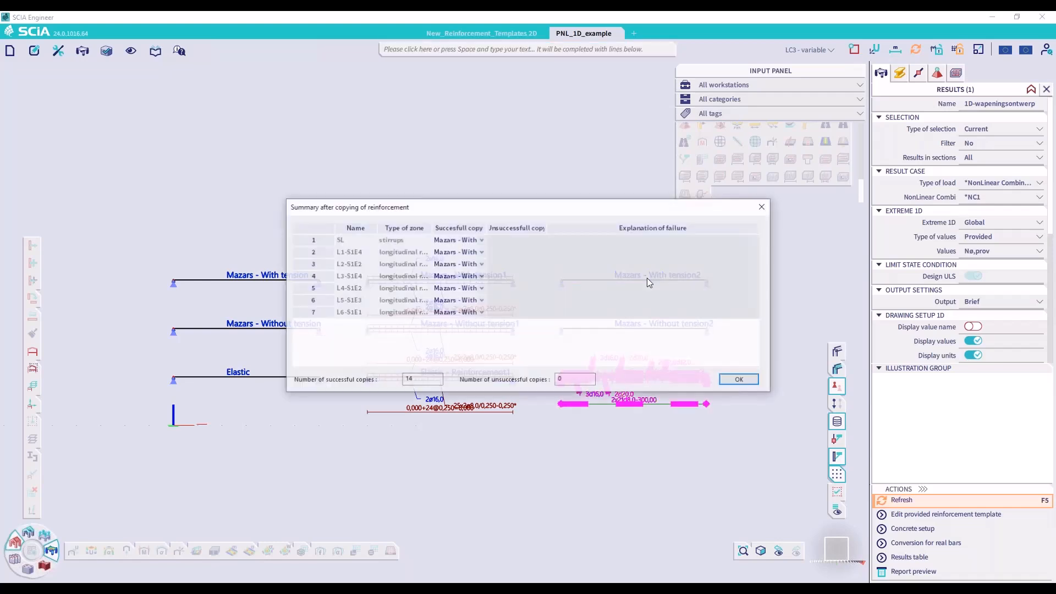
left_click(735, 380)
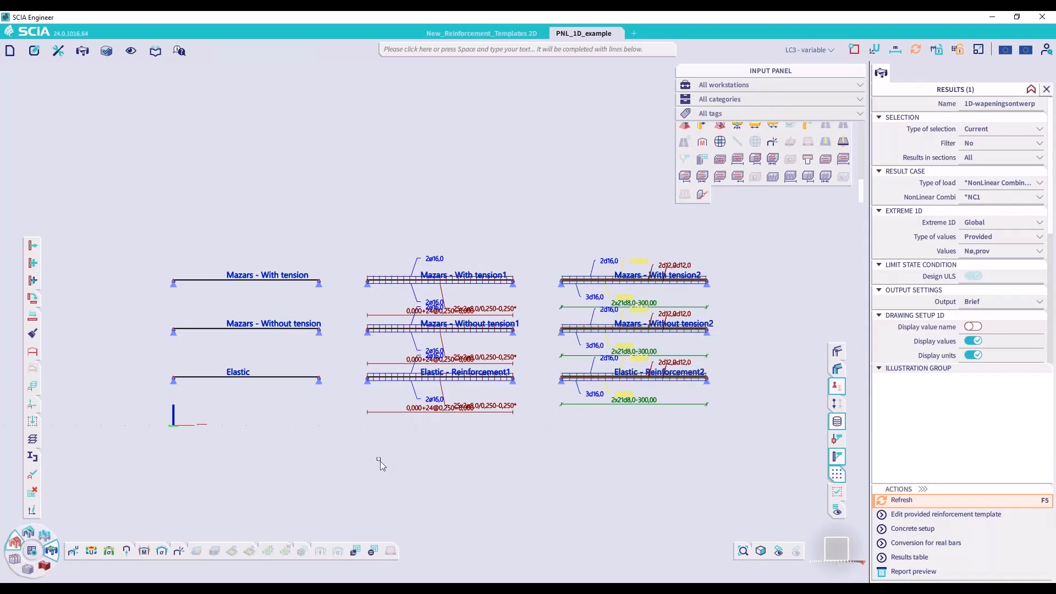
Step: Review the nonlinearity settings of the FE analysis solver, and run the linear and nonlinear analysis
left_click(34, 552)
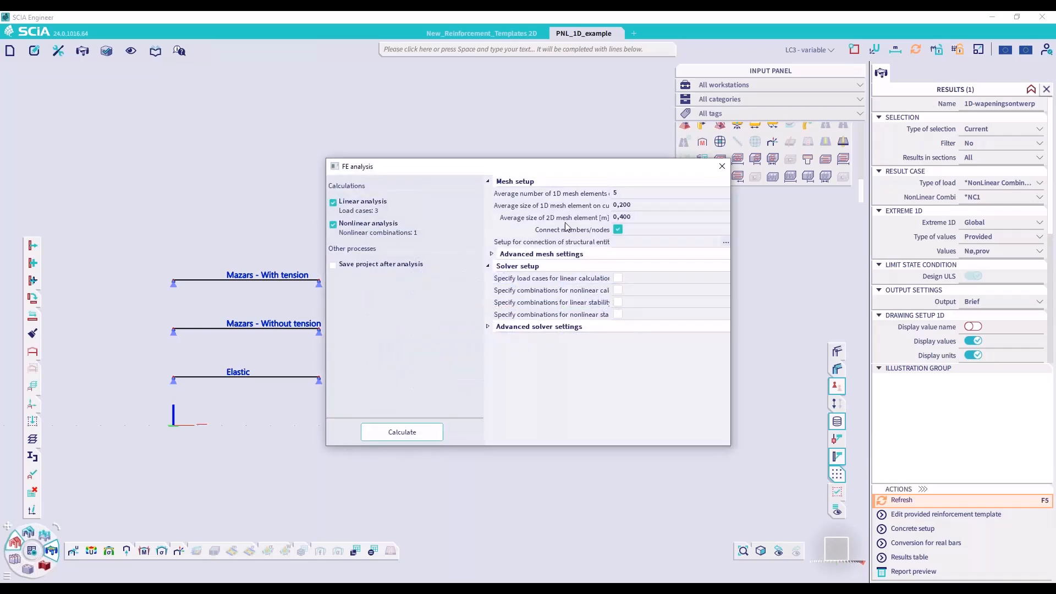
left_click_drag(544, 169, 498, 141)
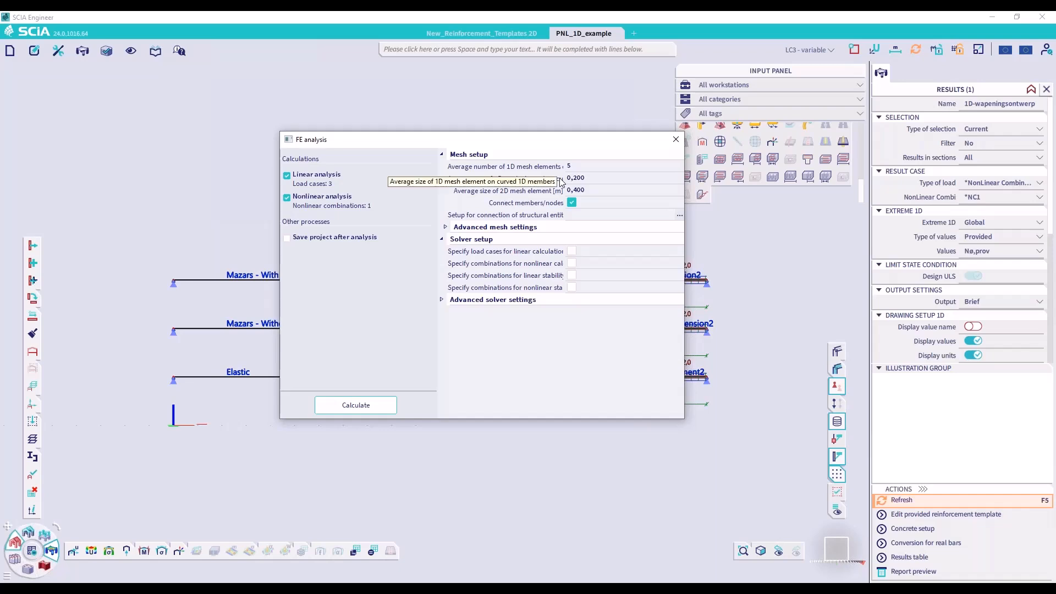
left_click(444, 301)
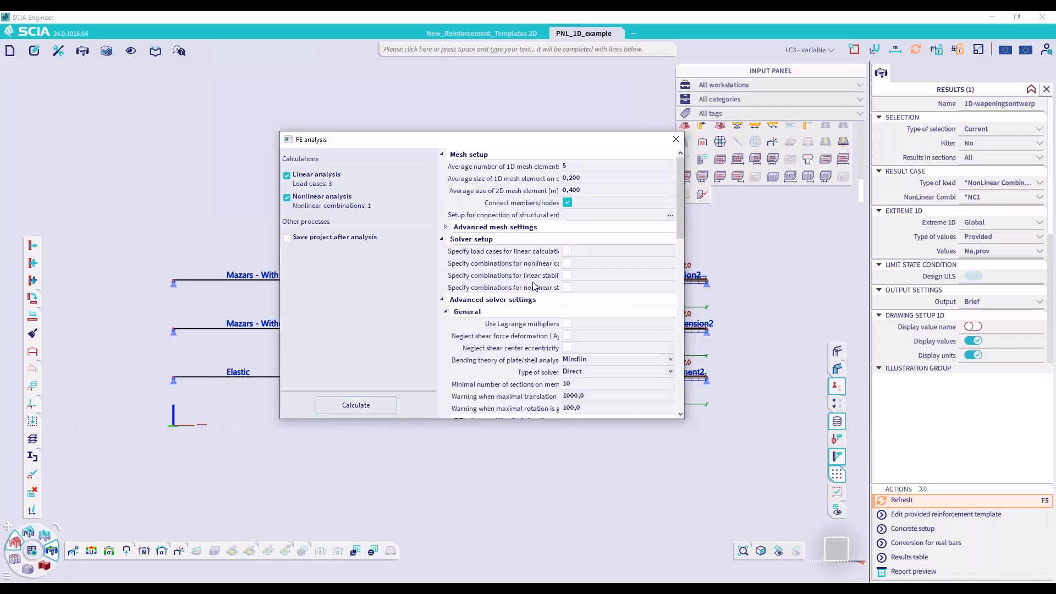
scroll(587, 251, "down", 6)
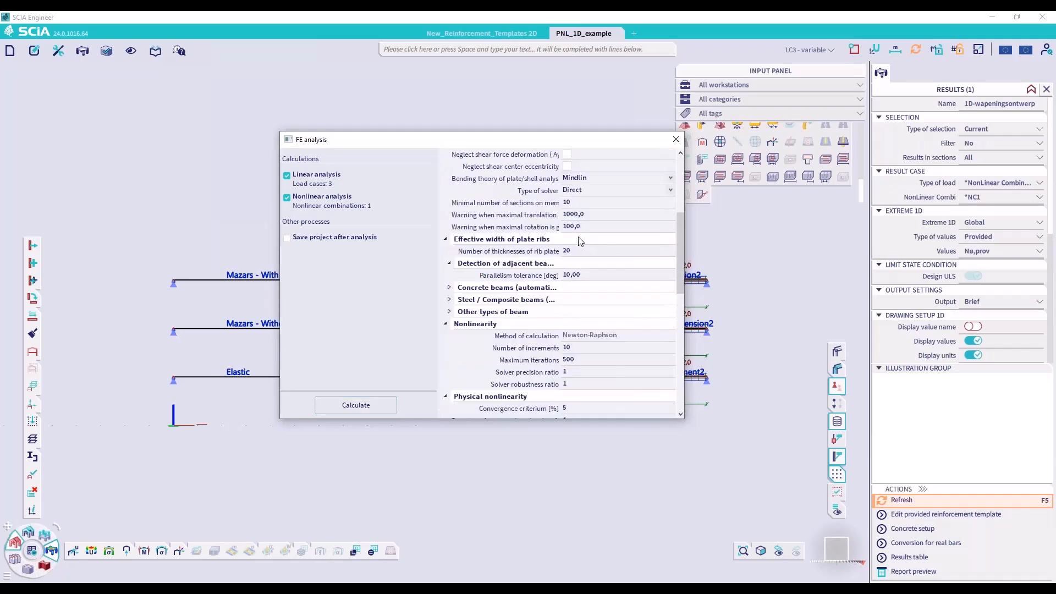
scroll(577, 242, "down", 1)
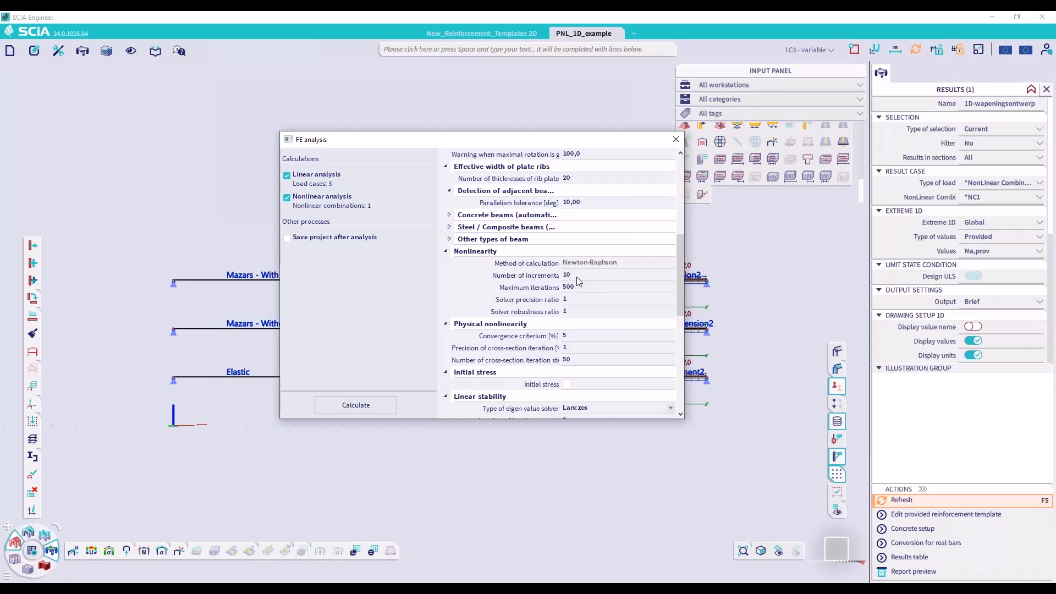
scroll(541, 300, "up", 3)
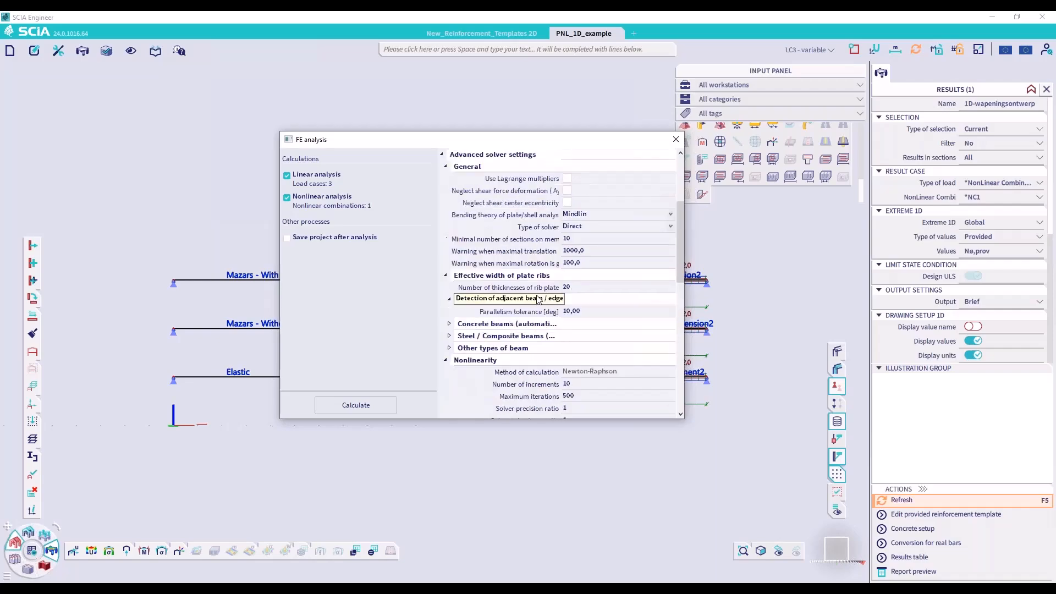
left_click(359, 404)
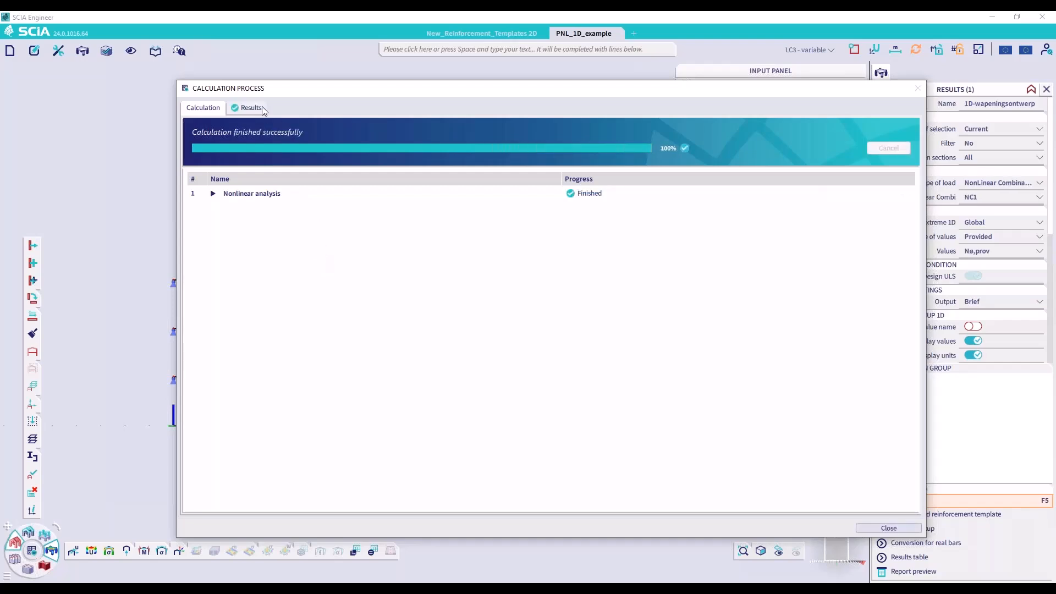
left_click(251, 108)
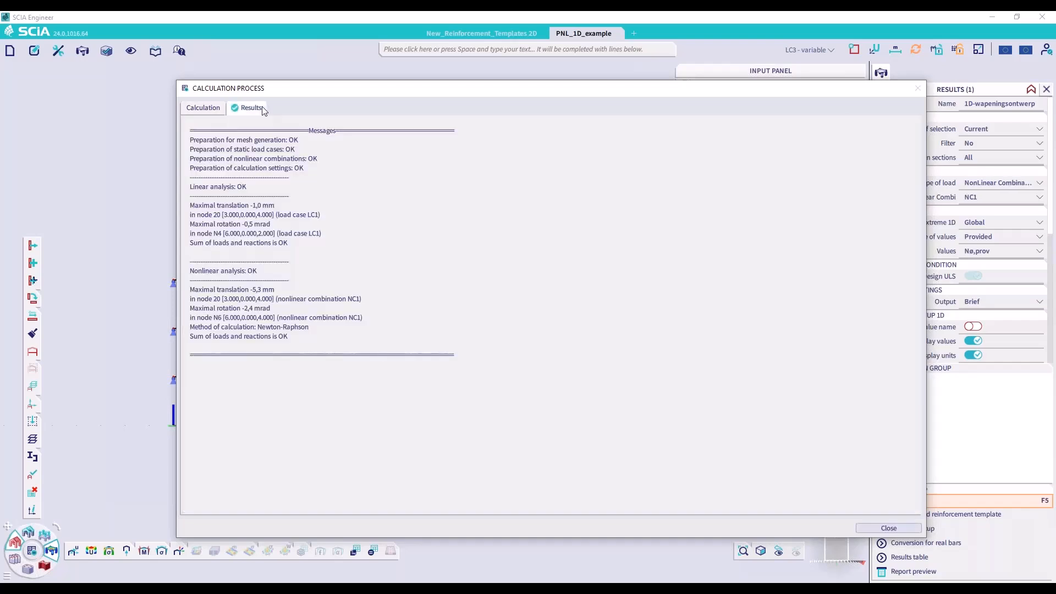
left_click(888, 528)
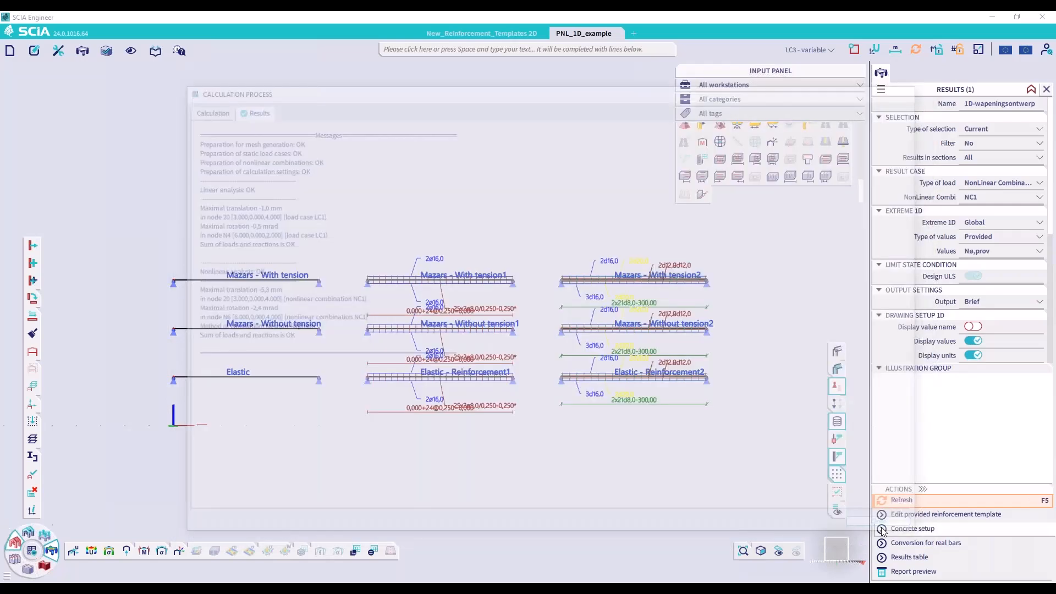
Step: Display the U_total 3D displacement for NC1 on all beams and compare the unreinforced and reinforced deformations
left_click(91, 551)
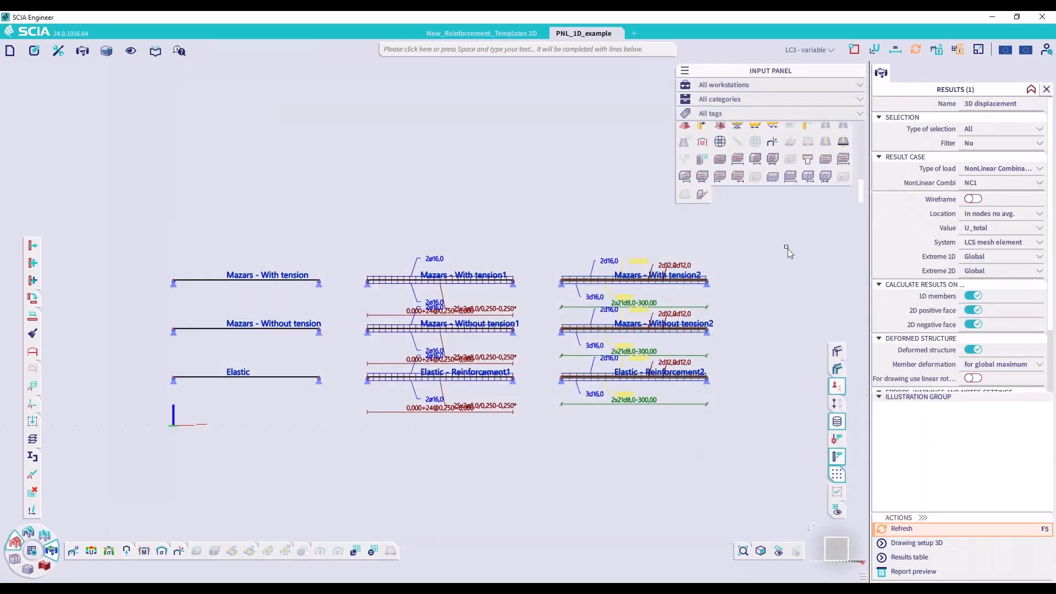
left_click(898, 529)
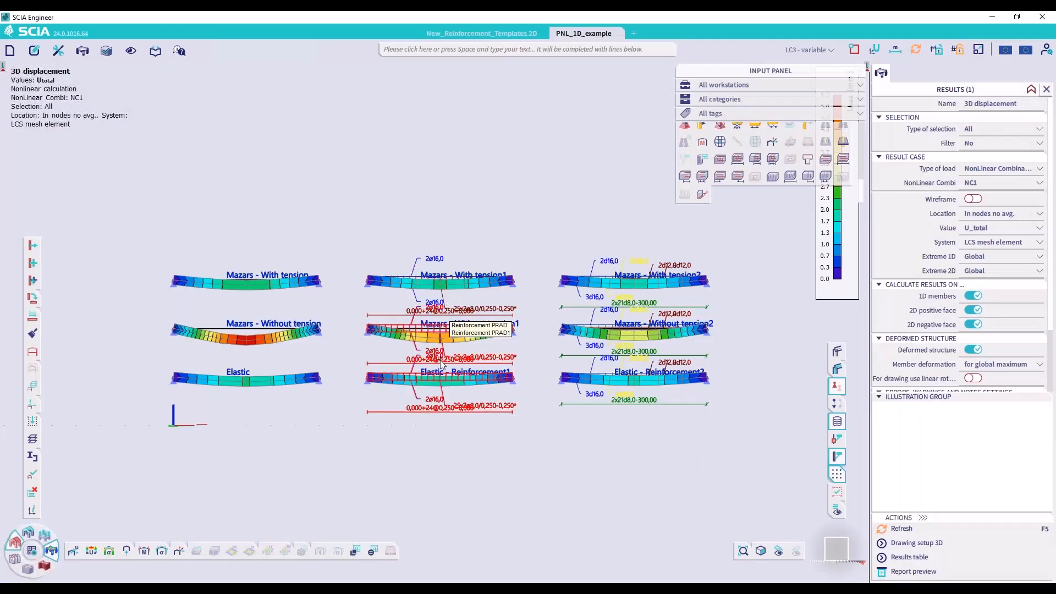
scroll(531, 351, "up", 2)
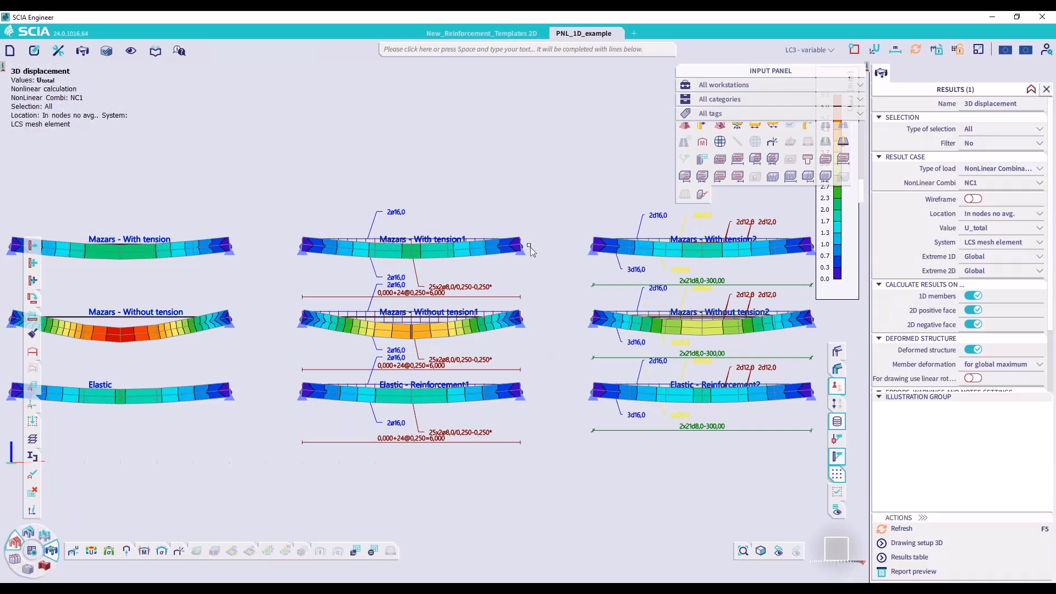
scroll(536, 254, "down", 2)
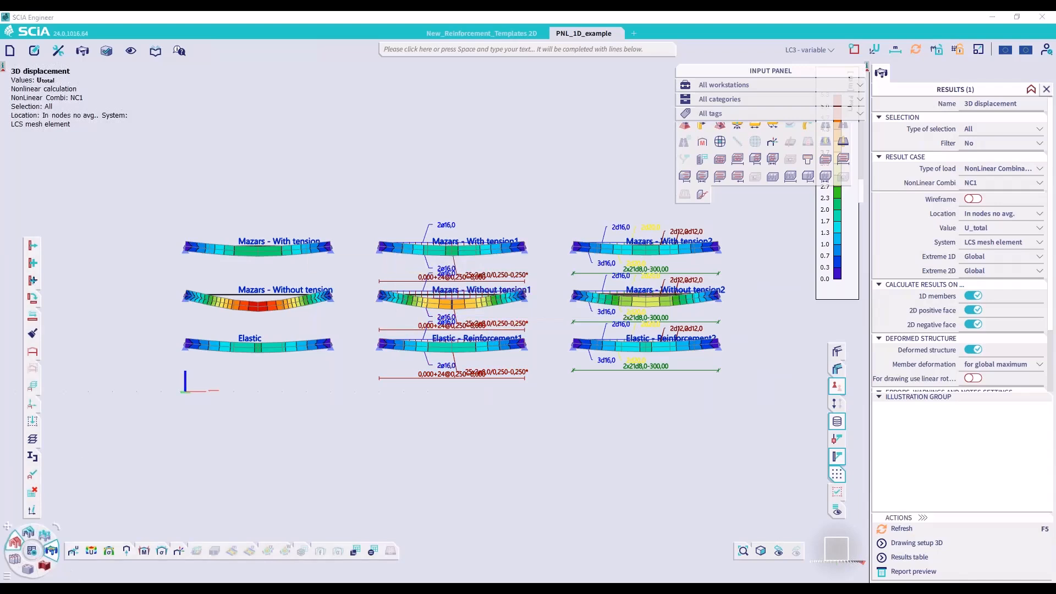
Step: Switch to the PNL_2D_64 project and examine the properties of the lower 2D reinforcement RR2 in the slab's corner bay
left_click_drag(29, 350, 329, 223)
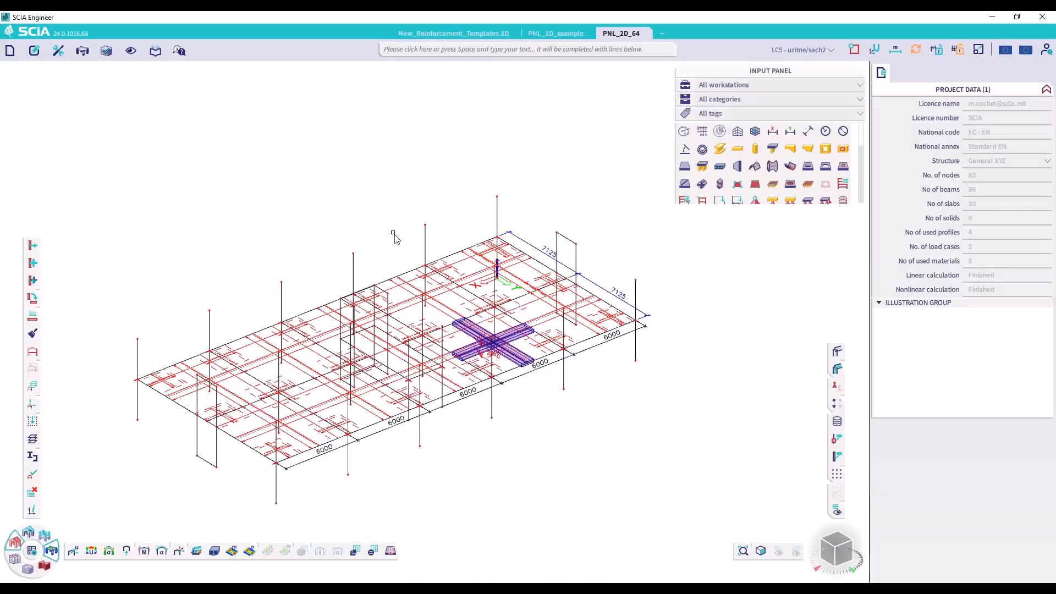
left_click(837, 510)
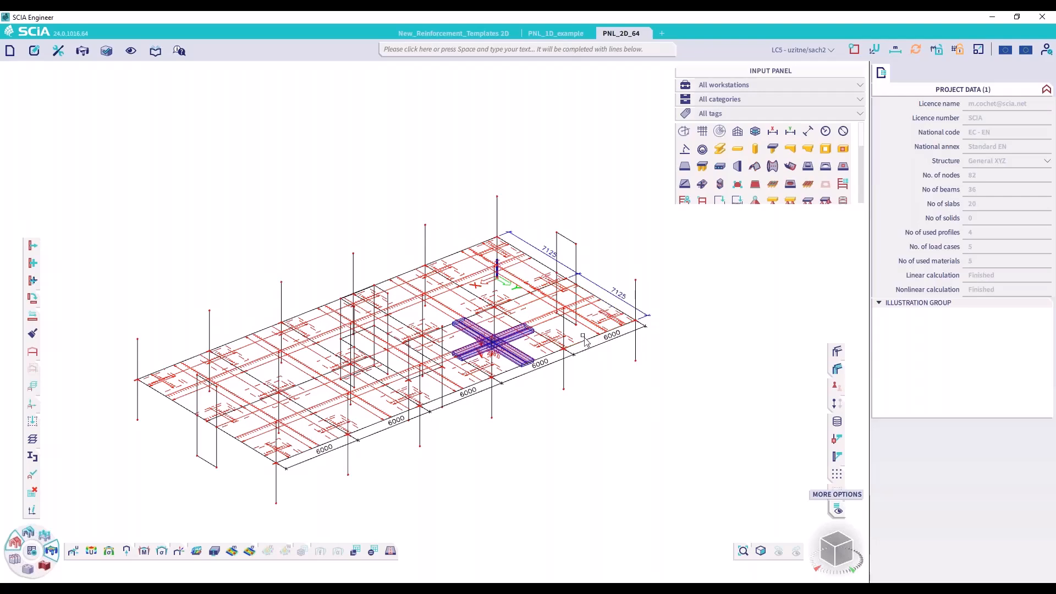
scroll(594, 342, "up", 2)
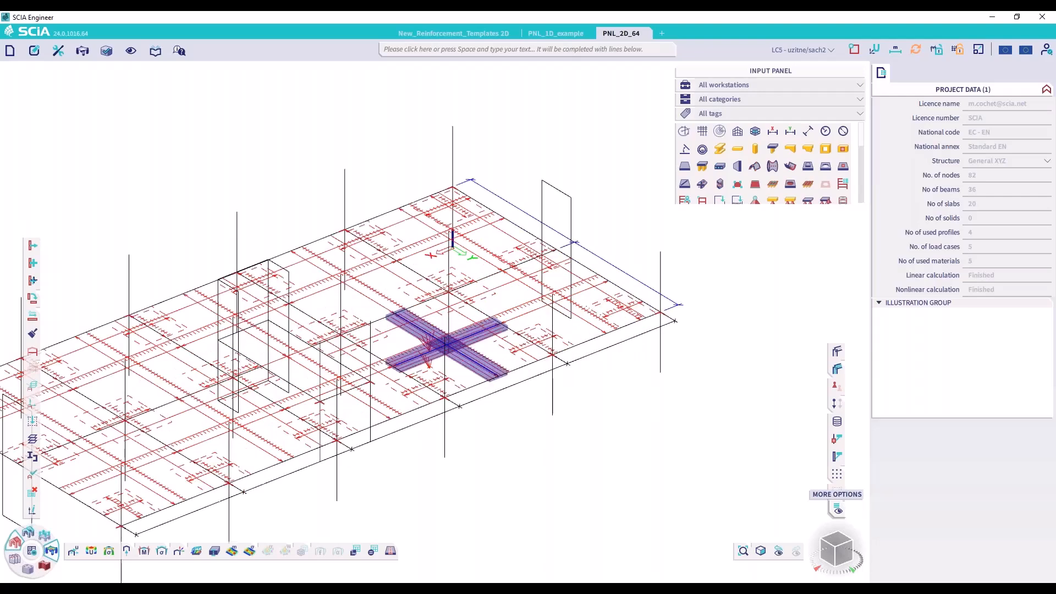
left_click(612, 318)
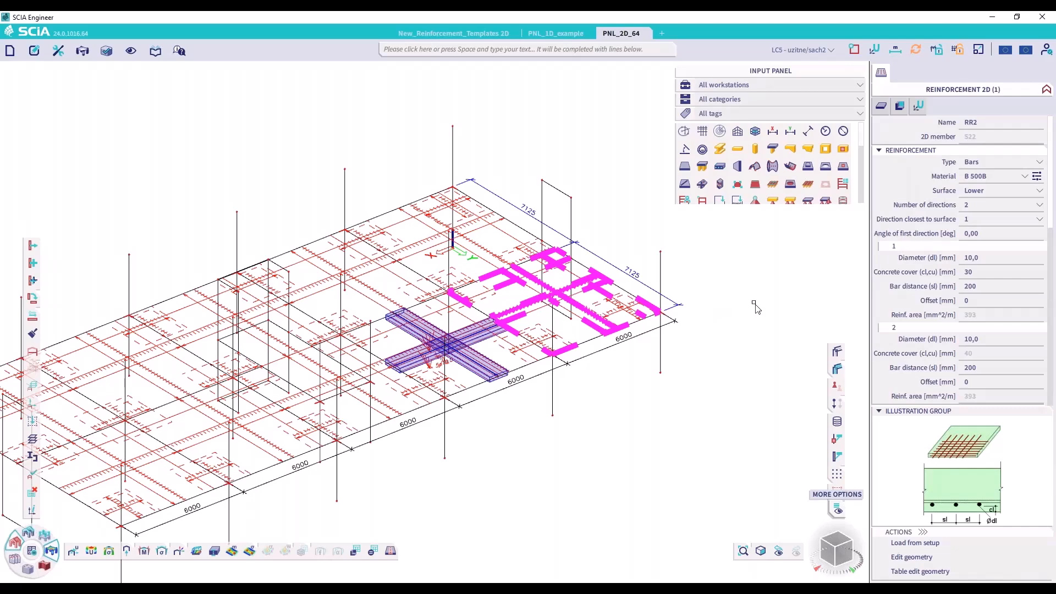
scroll(946, 193, "down", 3)
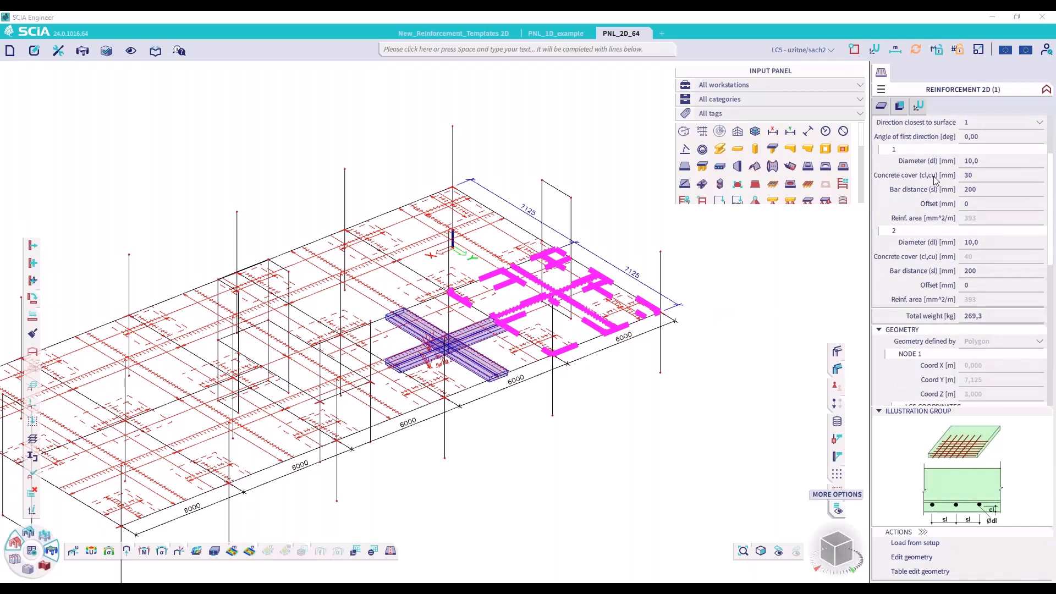
scroll(697, 247, "up", 2)
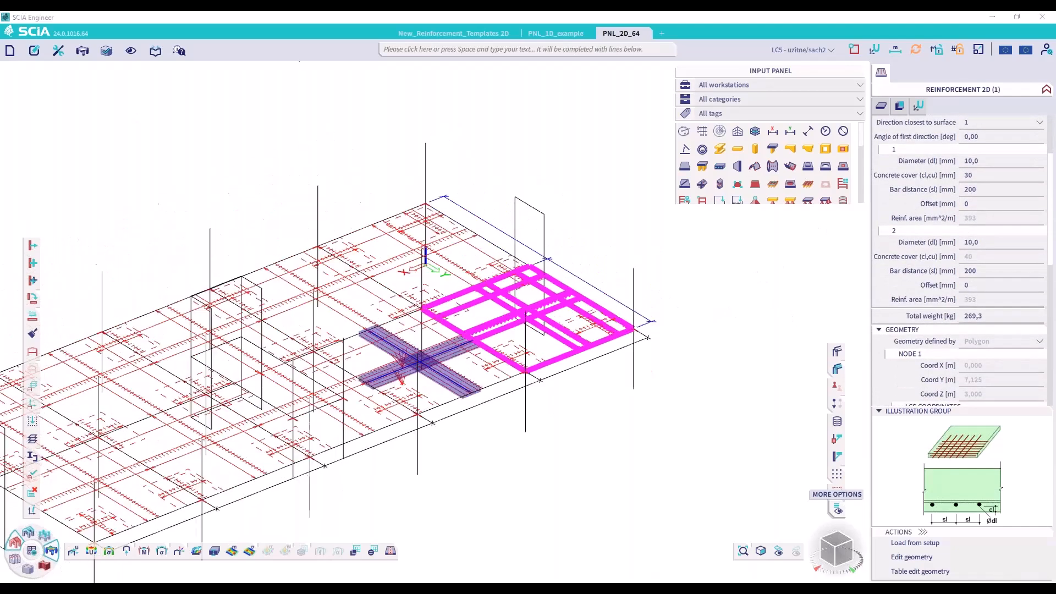
Step: Locate the 2D Reinforcement and Free Bar commands among the input tools and clear the reinforcement selection
scroll(709, 176, "down", 5)
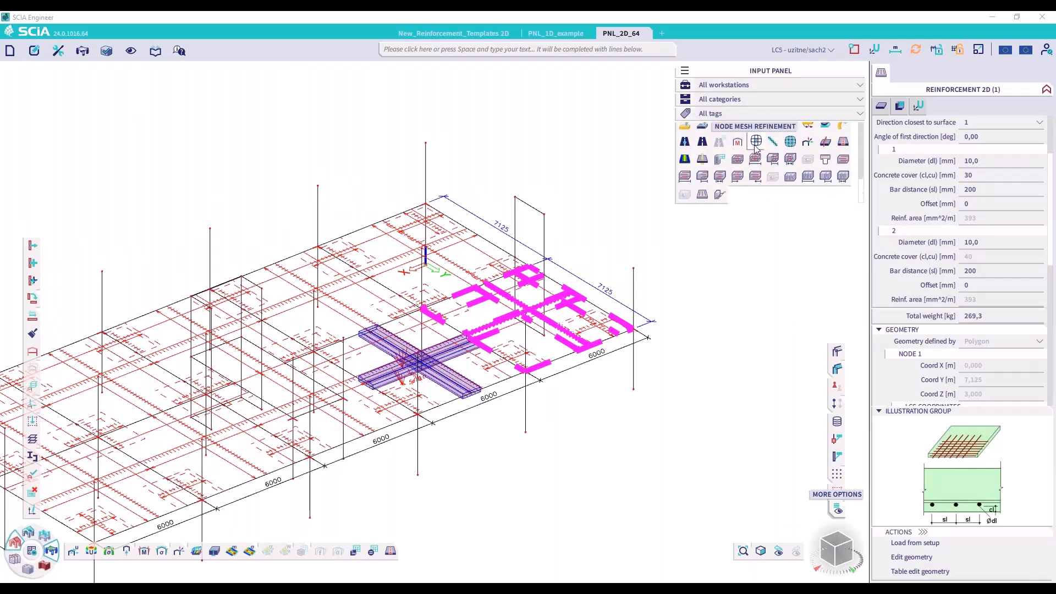
left_click(704, 194)
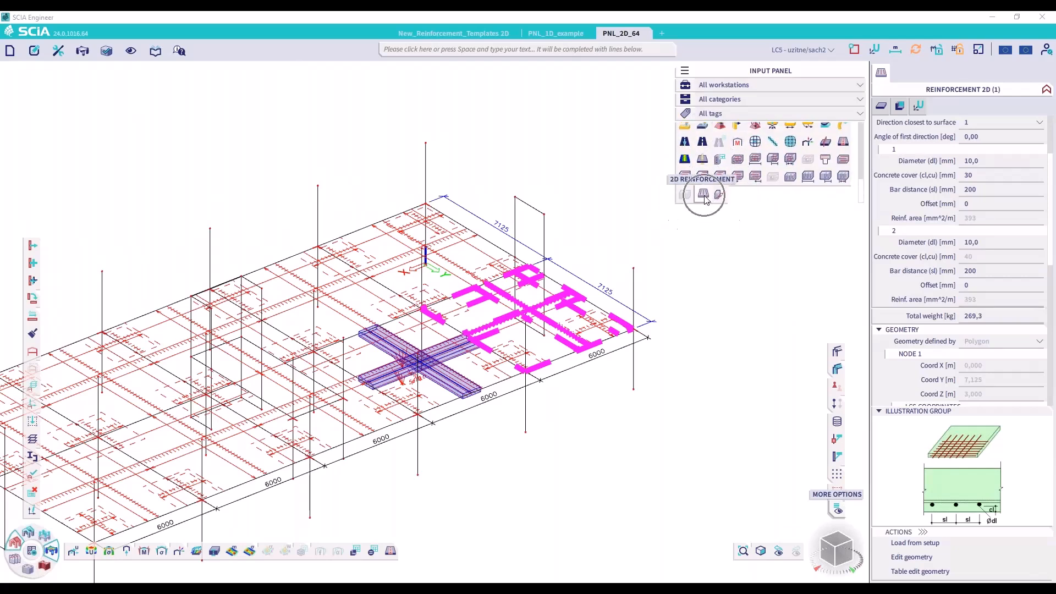
left_click(721, 195)
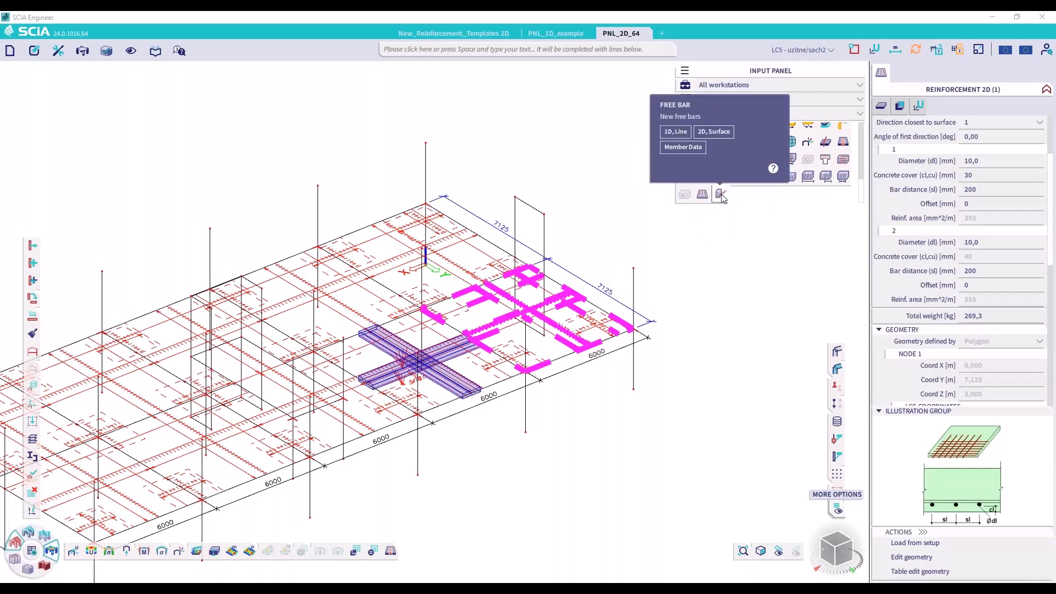
left_click(696, 254)
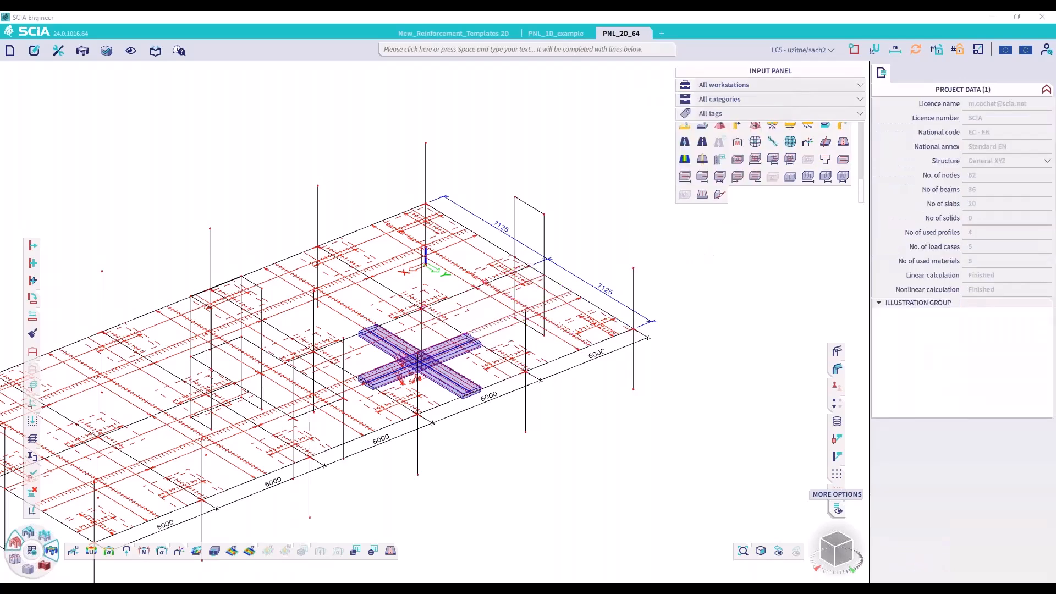
Step: Show the slab in plan view and display its U_total 3D displacement for the linear combination CO1
left_click(835, 544)
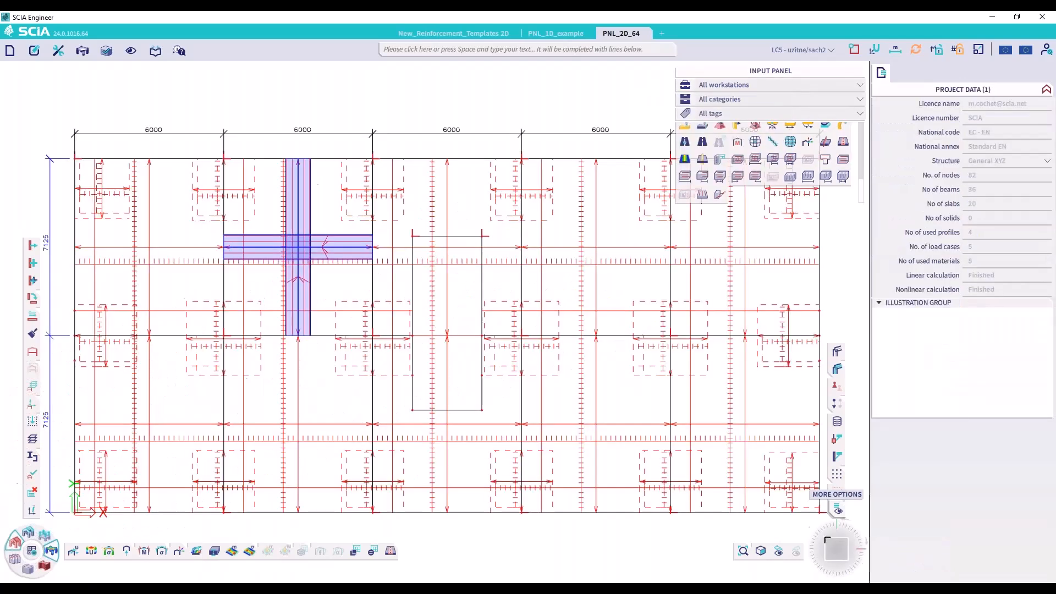
left_click(92, 551)
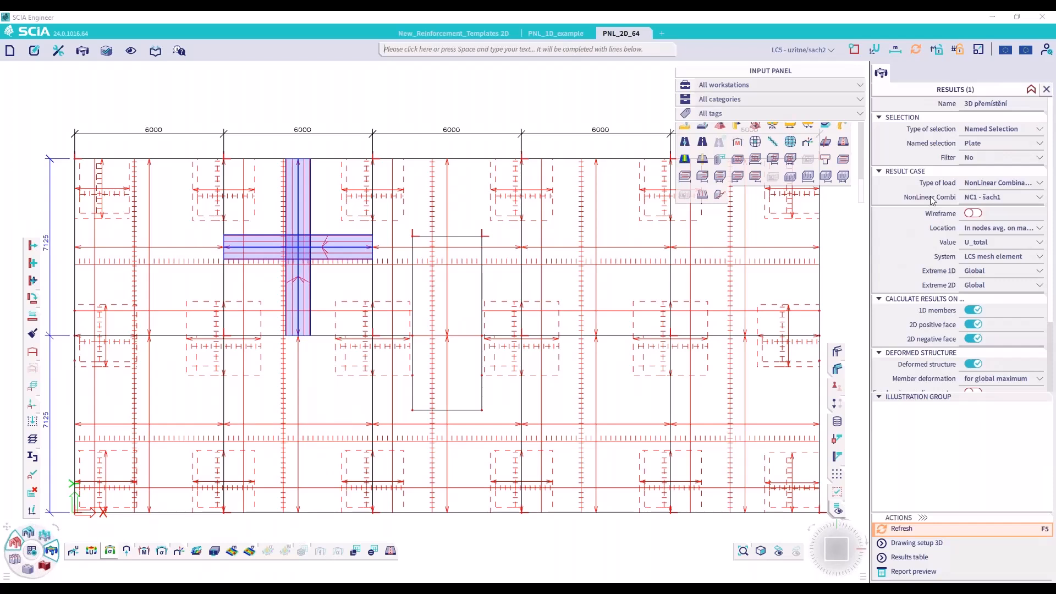
left_click(998, 182)
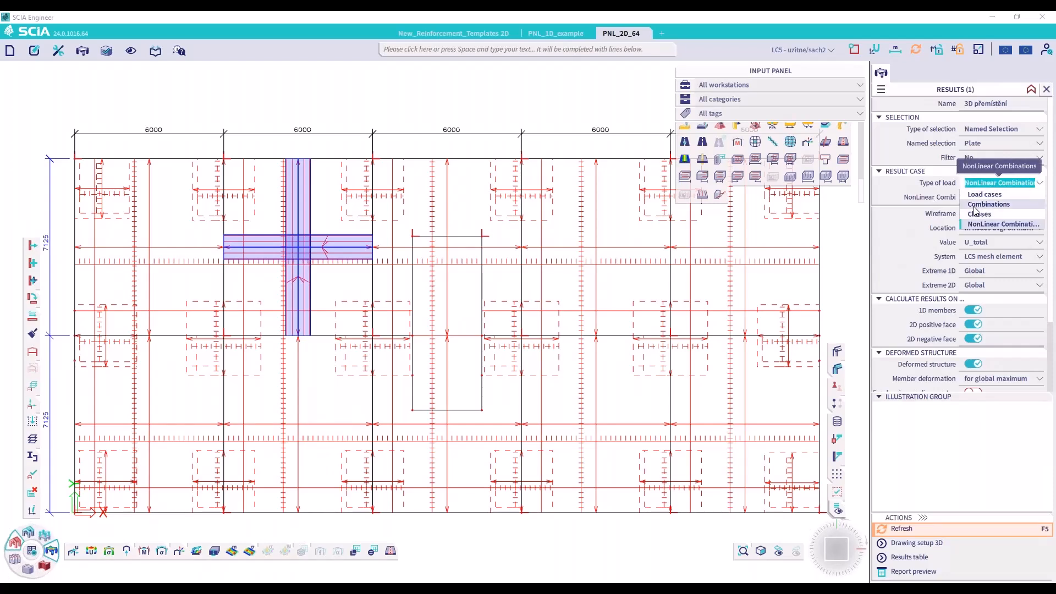
left_click(977, 205)
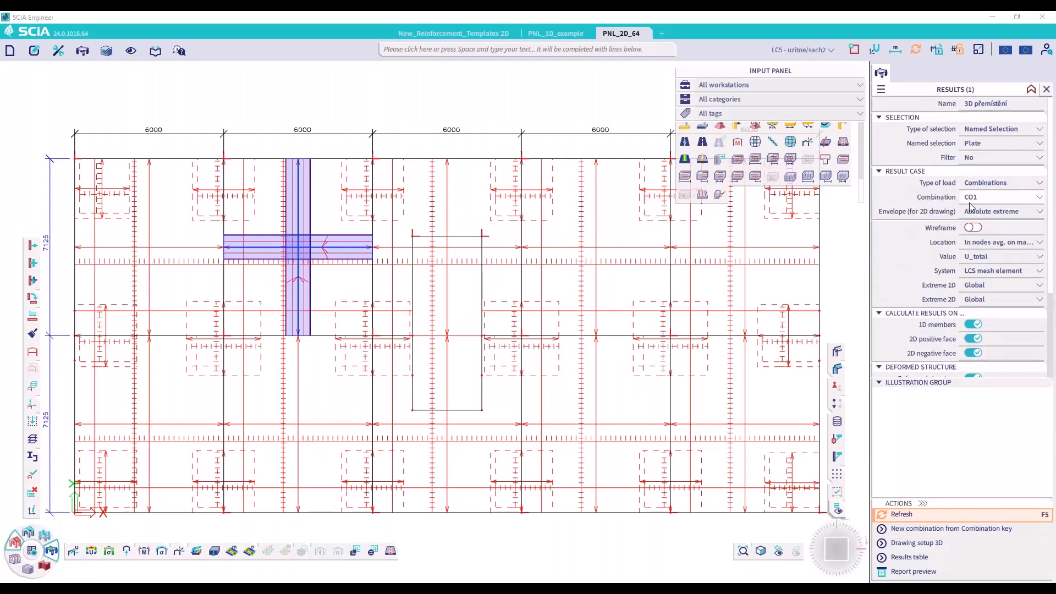
left_click(897, 518)
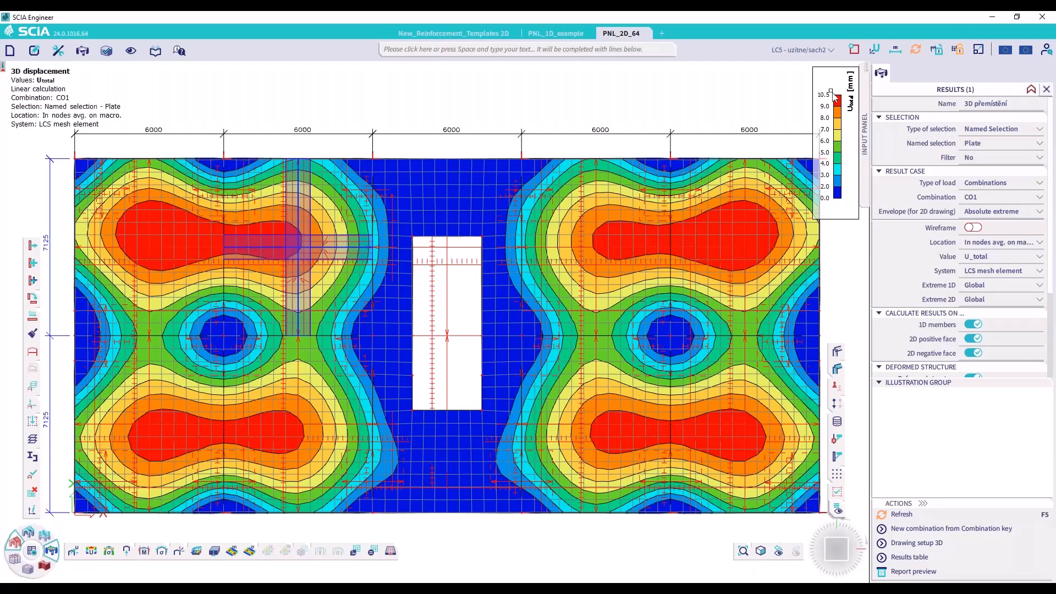
Step: Display the slab's U_total 3D displacement for the nonlinear combination NC1
left_click(987, 184)
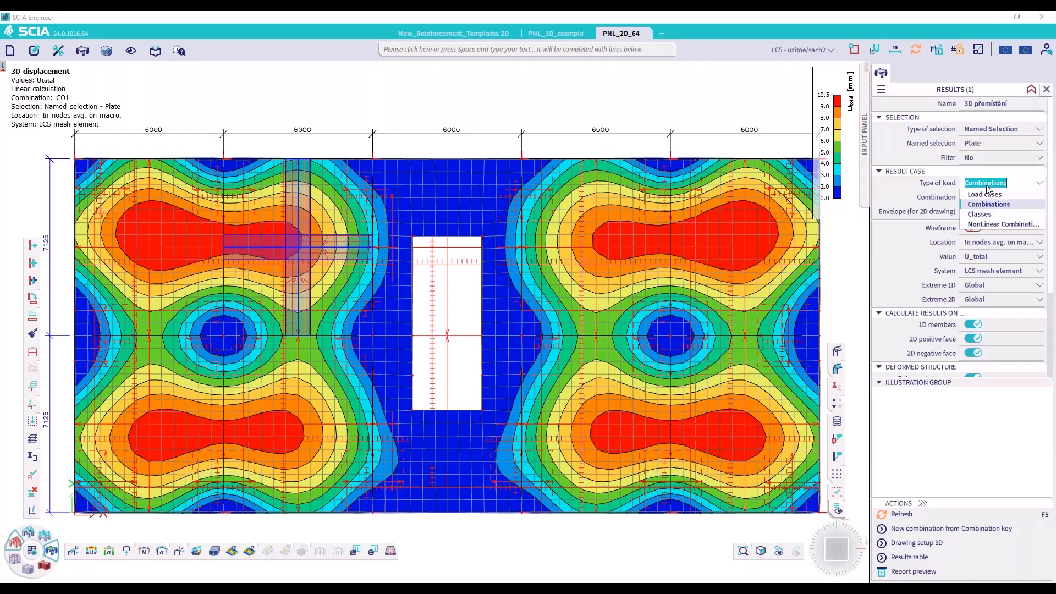
left_click(971, 224)
left_click(988, 197)
left_click(915, 189)
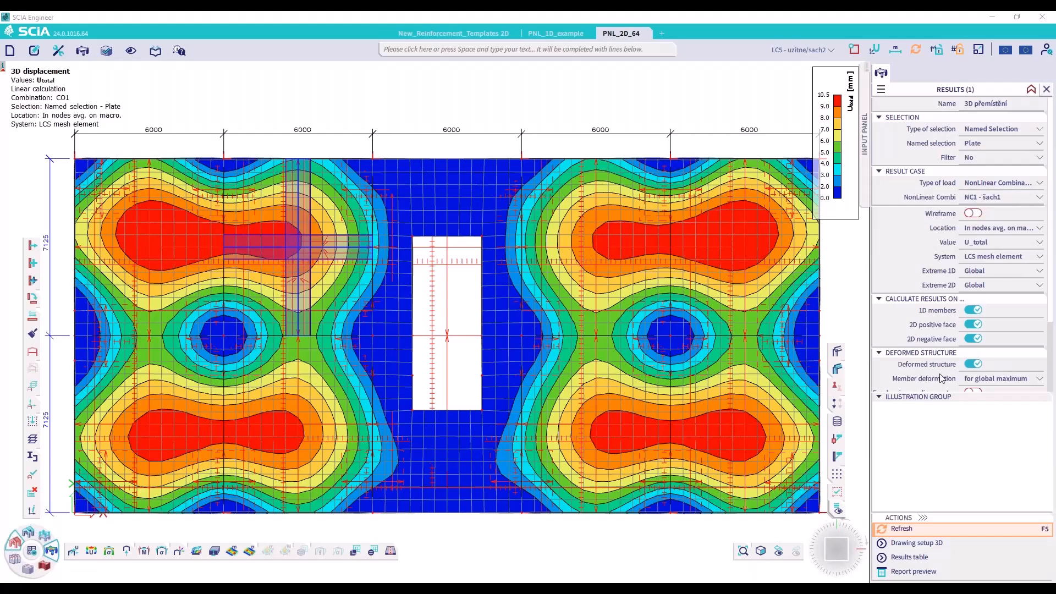
left_click(906, 529)
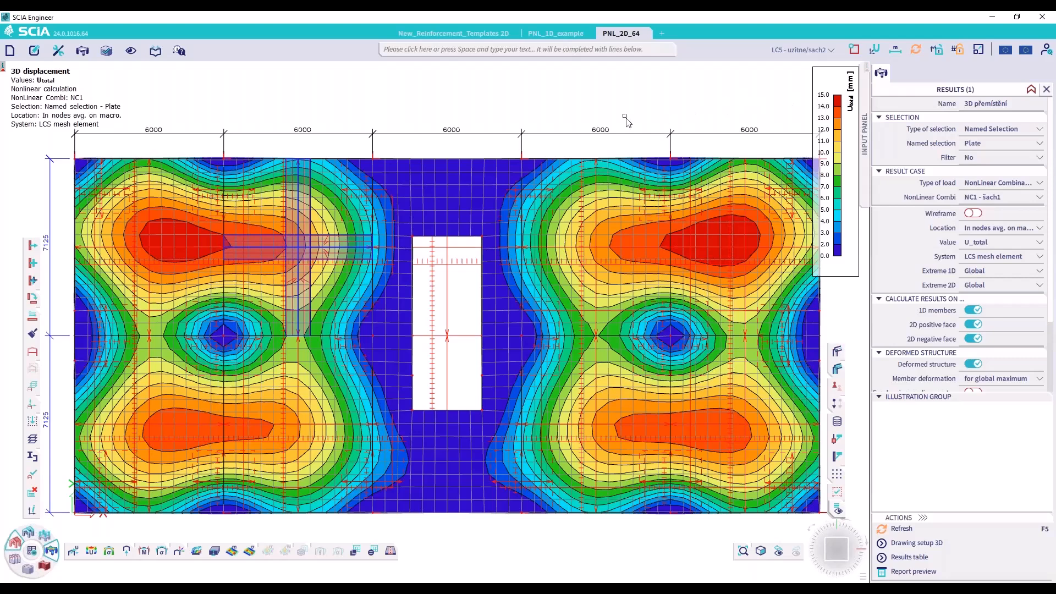
Step: Select the 2D member in the plan's upper-right corner bay and review the nonlinear behaviour and creep settings of its material C30/37_user
scroll(577, 123, "down", 2)
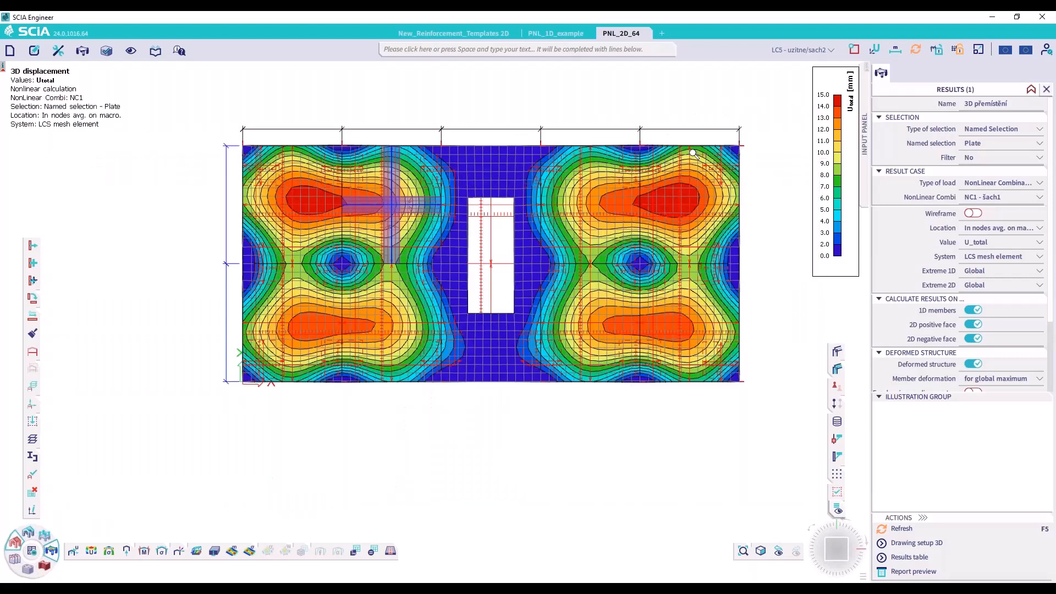
left_click(740, 199)
left_click(760, 219)
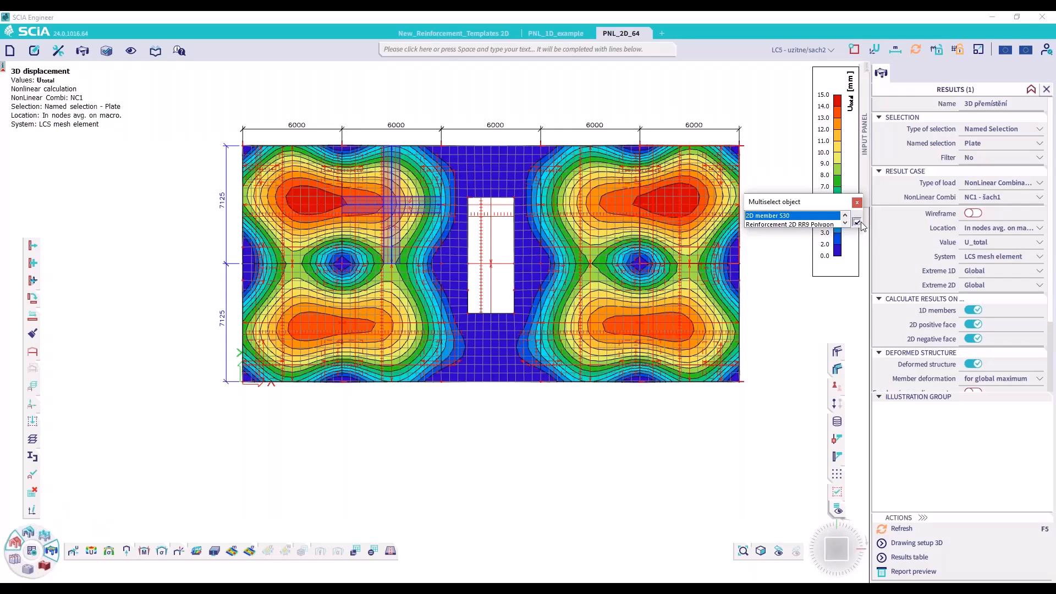
left_click(857, 221)
left_click(900, 72)
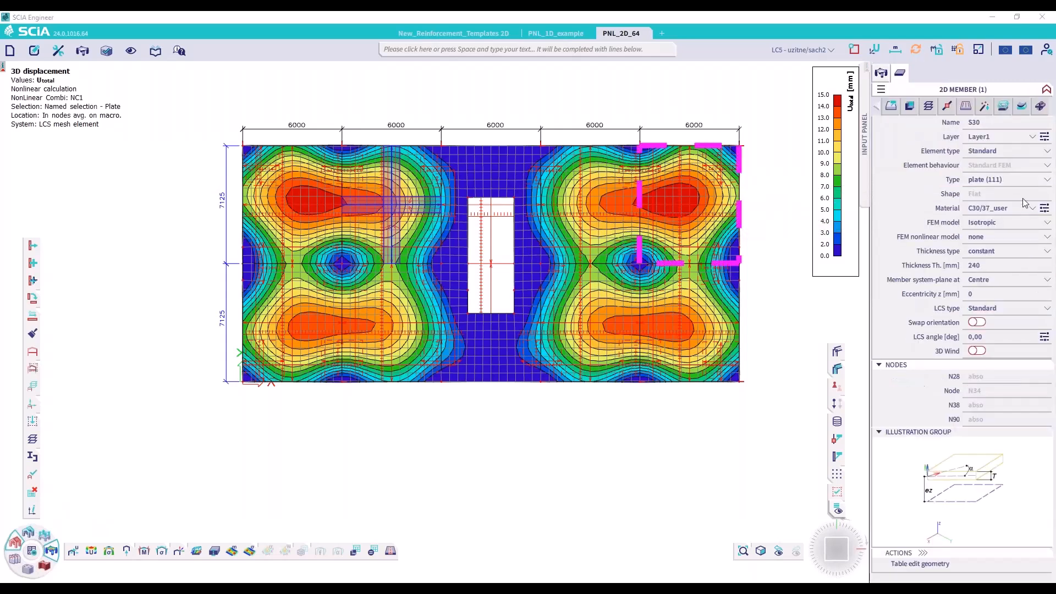
left_click(1043, 209)
left_click_drag(688, 142, 437, 116)
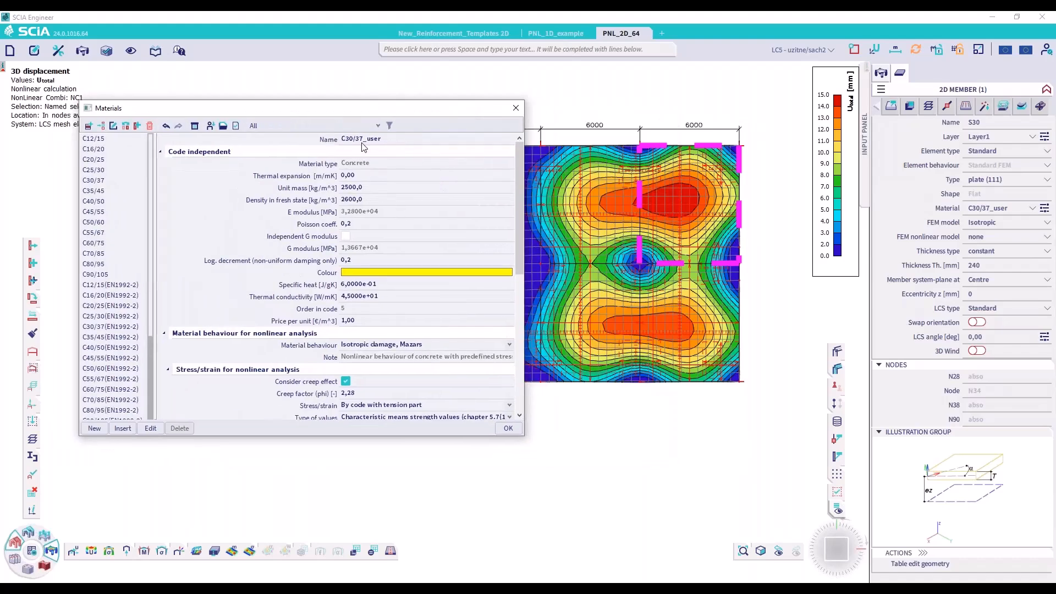
scroll(393, 176, "down", 2)
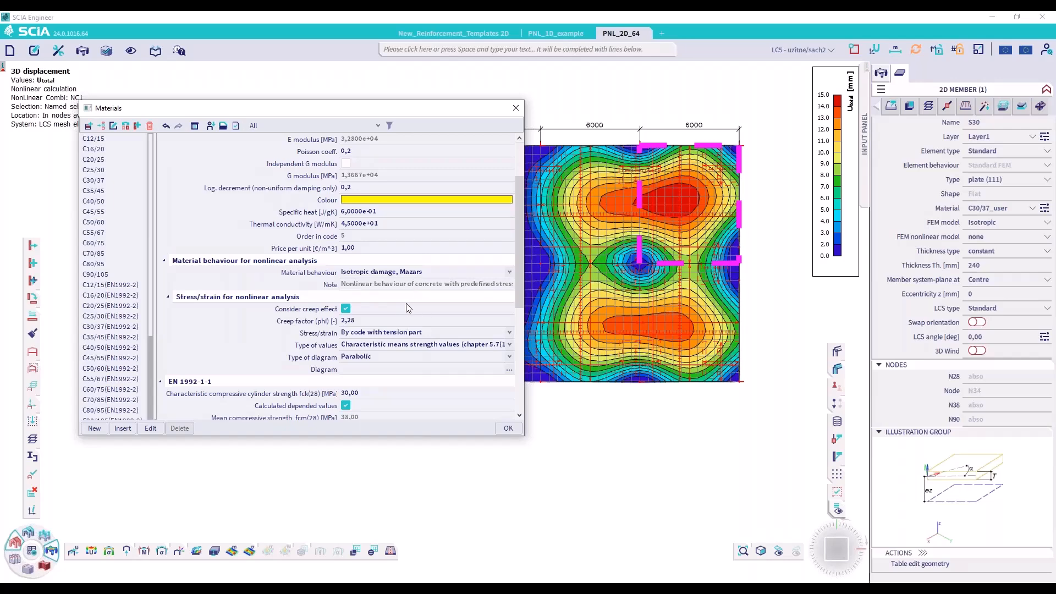
left_click(521, 107)
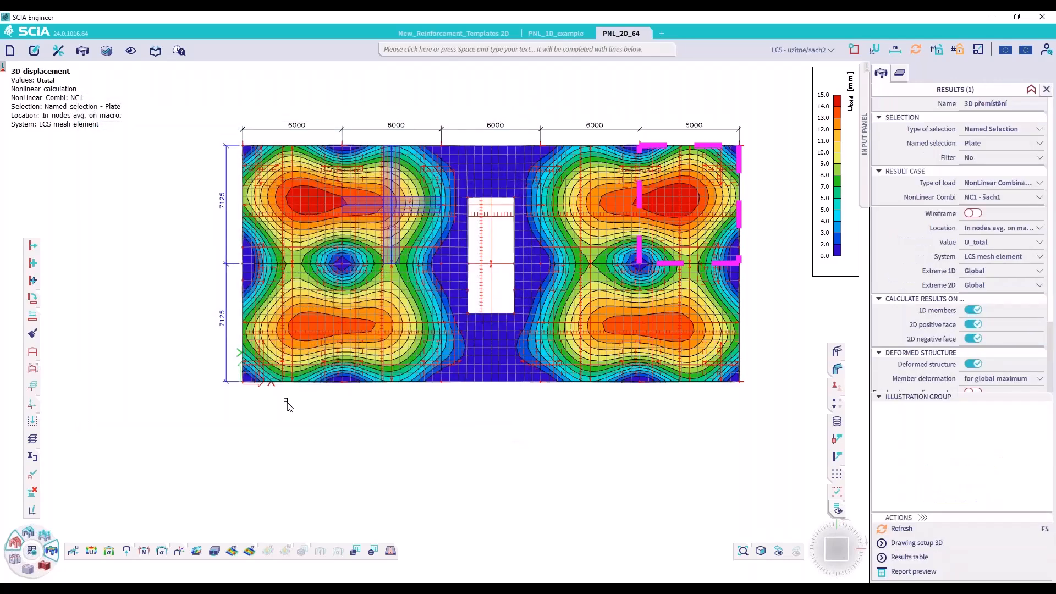
key("alt+Tab")
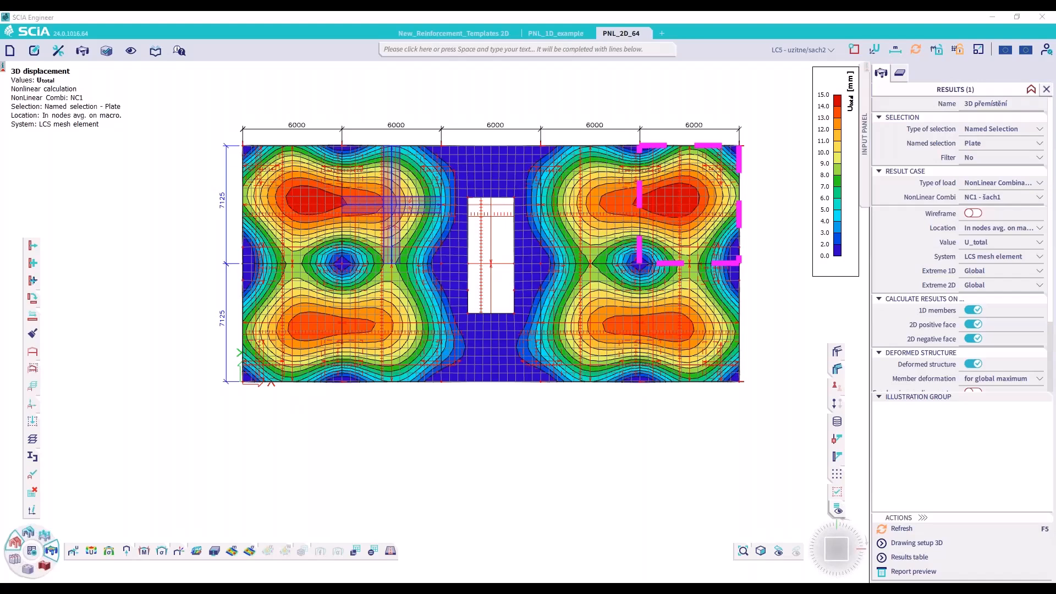
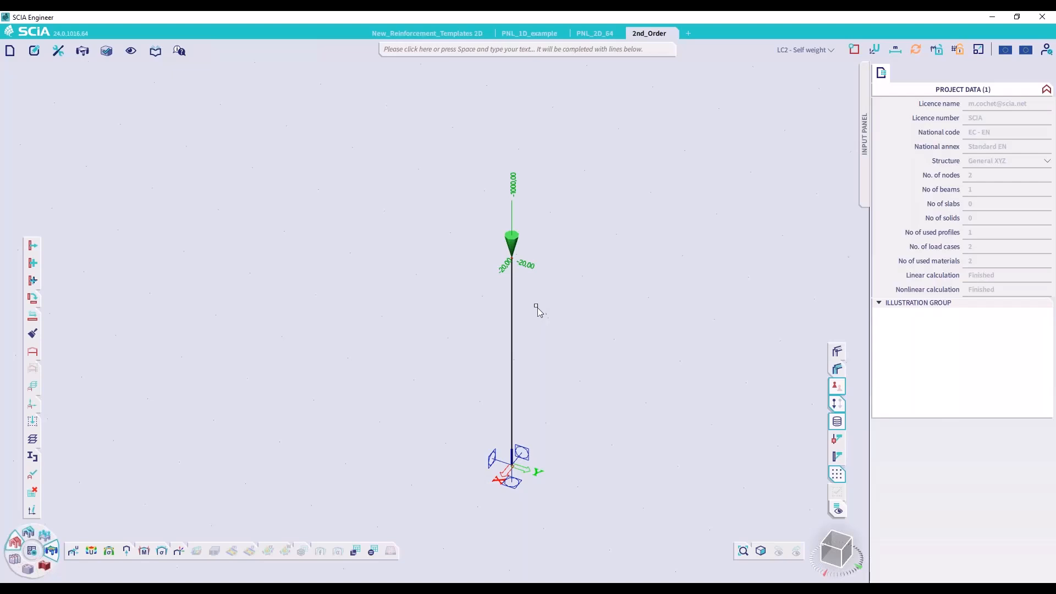
Step: Display the Concrete 1D internal forces for design on the 2nd_Order column, with value M for combination CO1
left_click(107, 53)
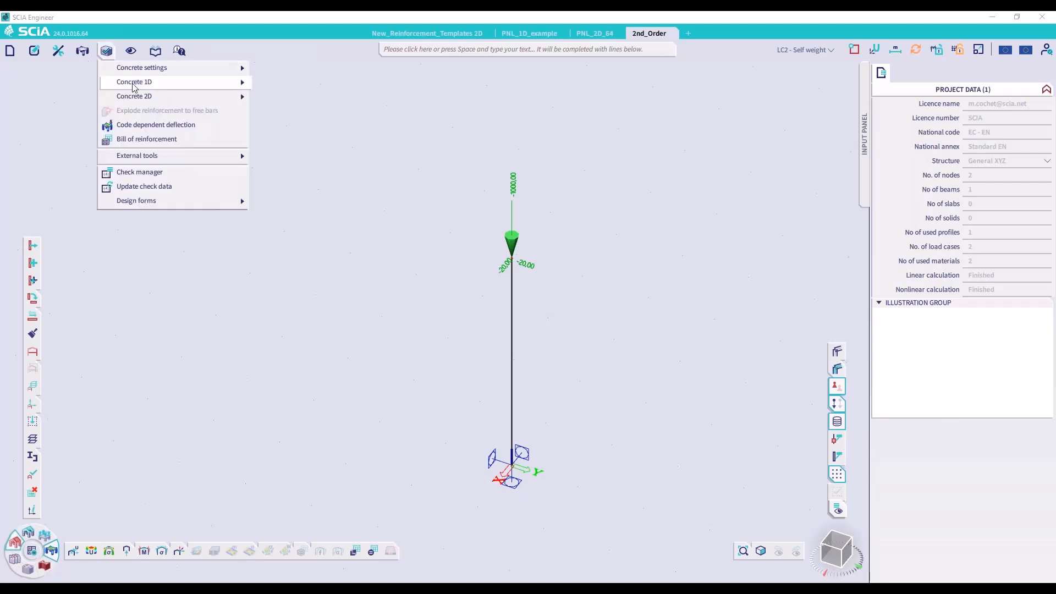
mouse_move(155, 87)
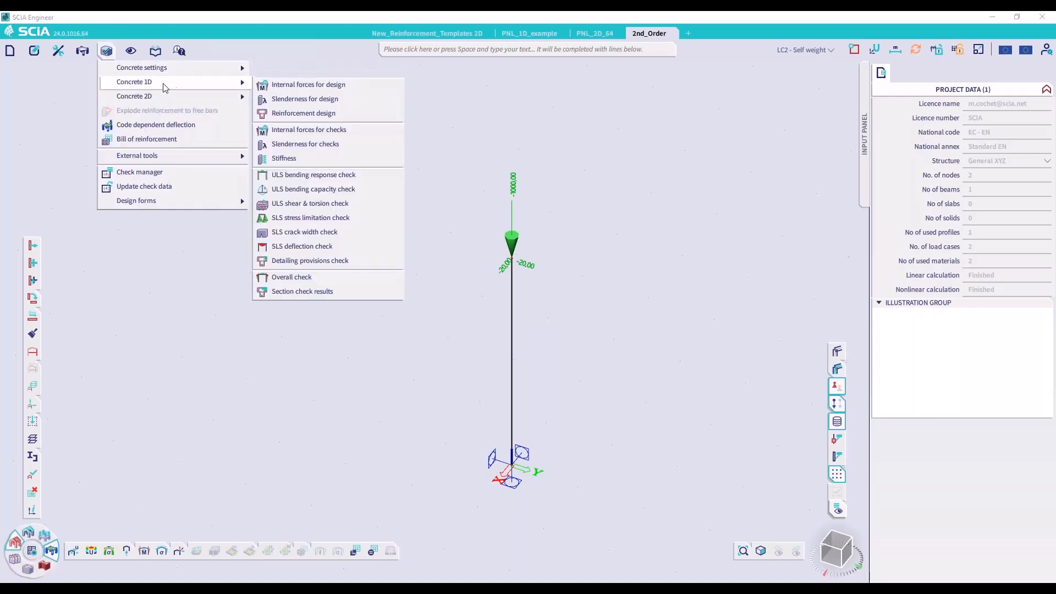
left_click(358, 87)
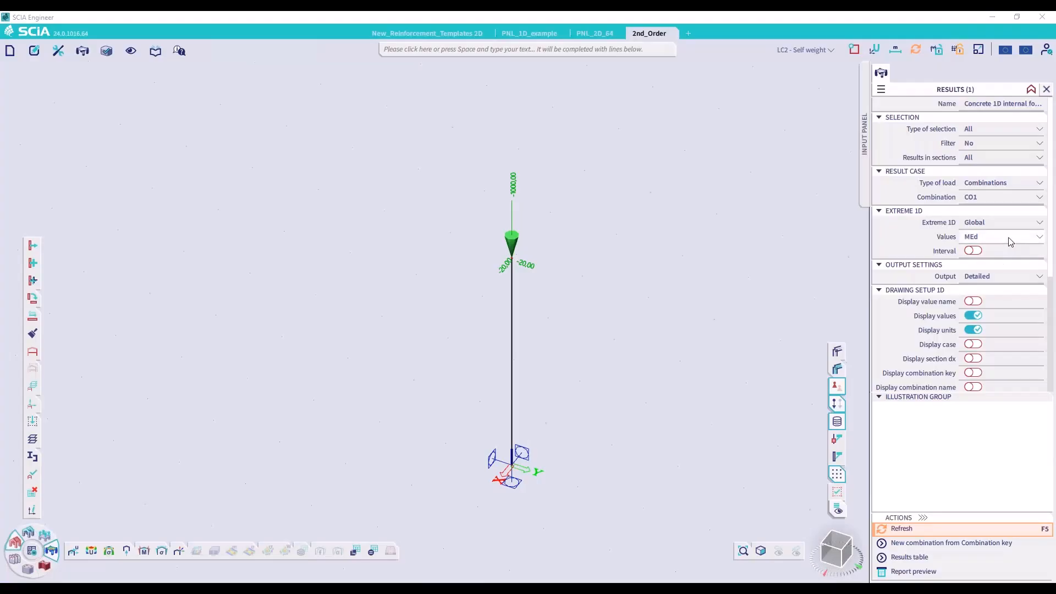
left_click(1008, 237)
left_click(976, 270)
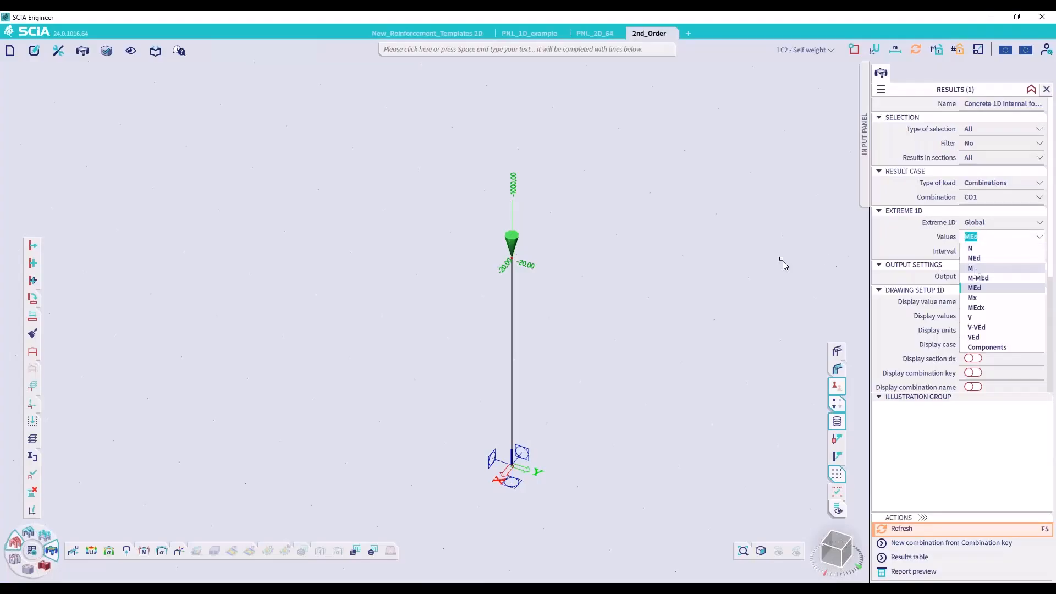
left_click(895, 529)
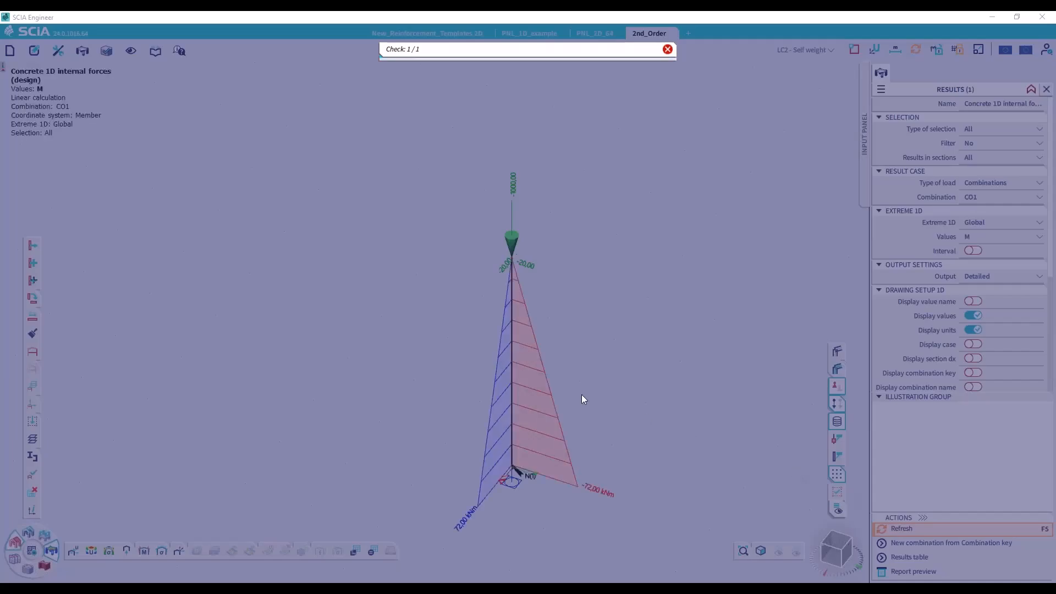
scroll(545, 468, "up", 2)
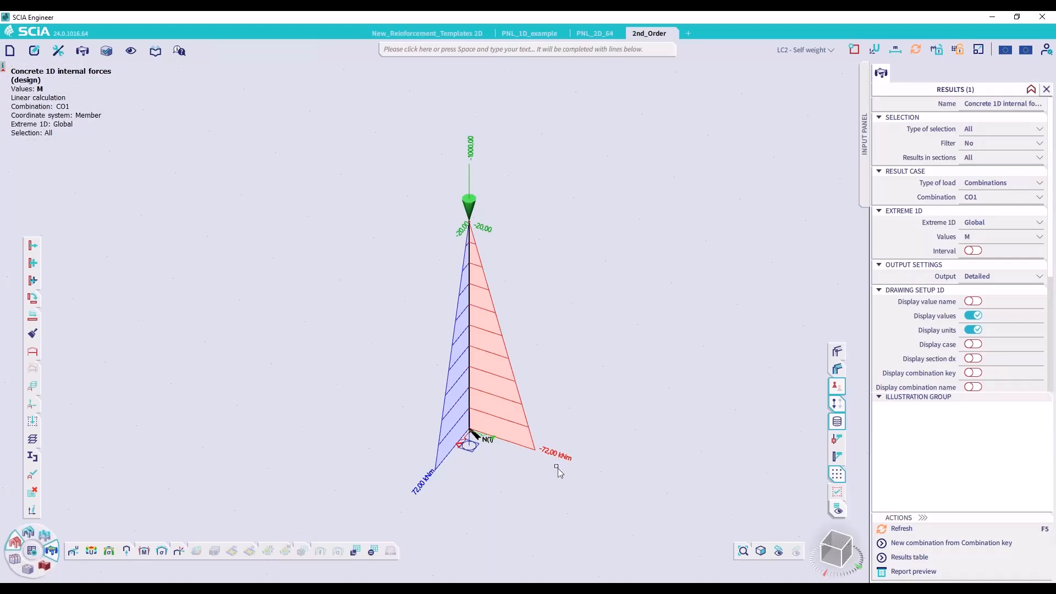
Step: Review the options for the second order effect analysis method among the internal forces solver settings for concrete, and leave them unchanged
left_click(31, 571)
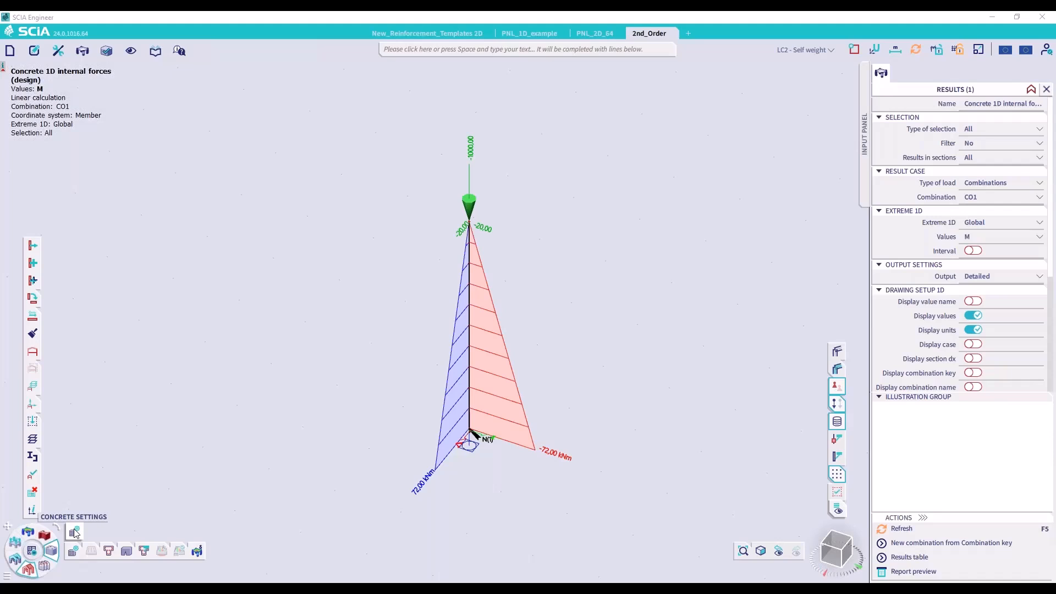
left_click(74, 533)
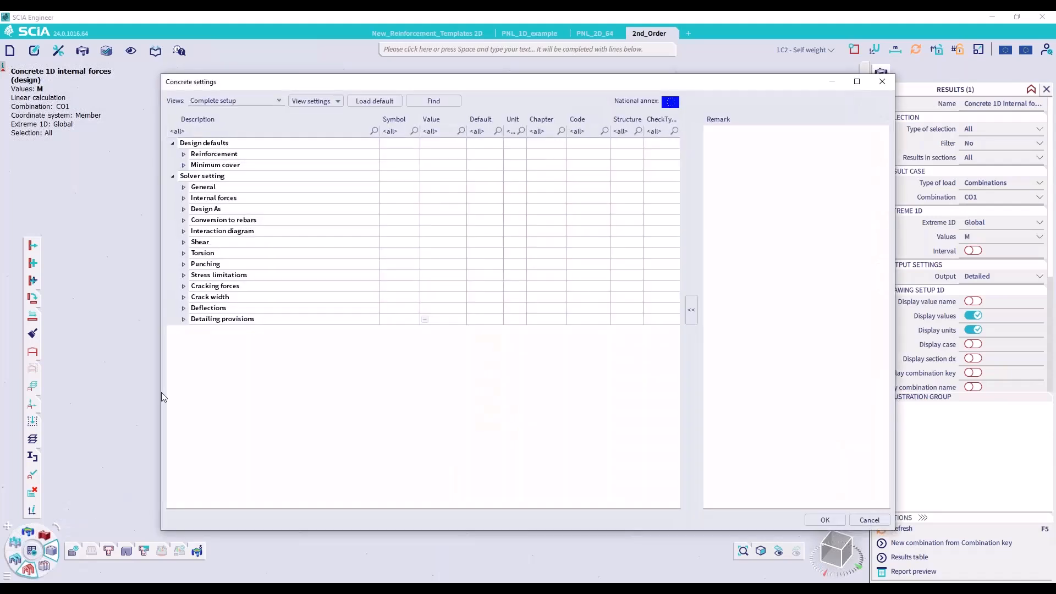
left_click(184, 198)
left_click(261, 253)
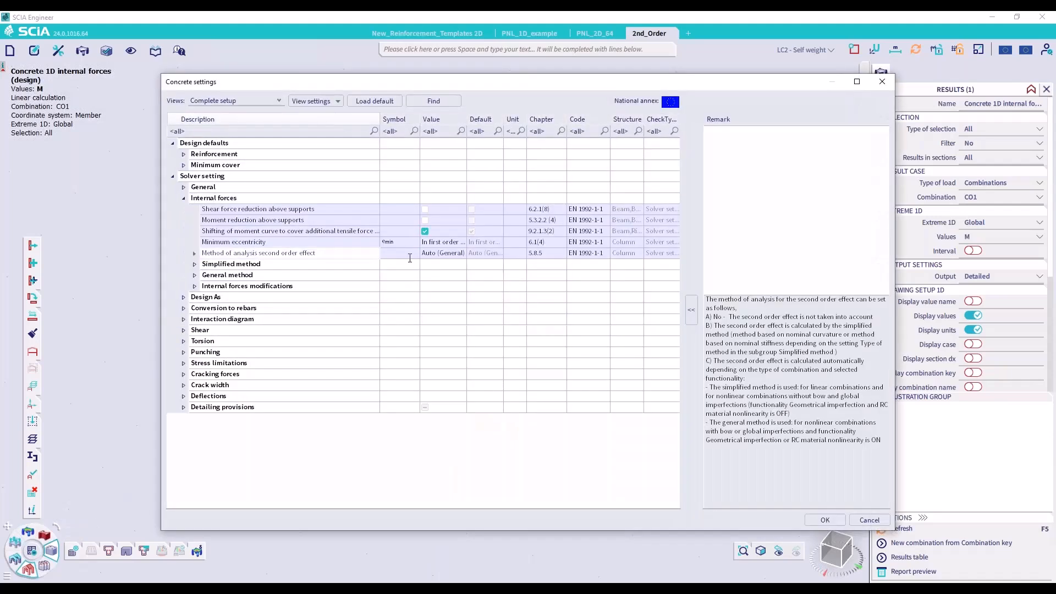
left_click(456, 255)
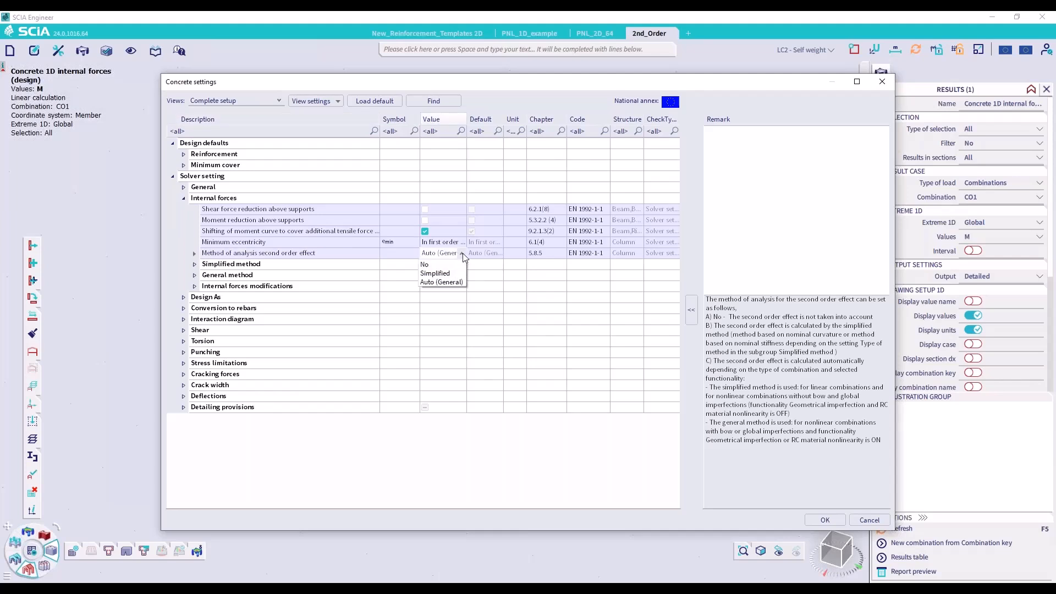
left_click(463, 253)
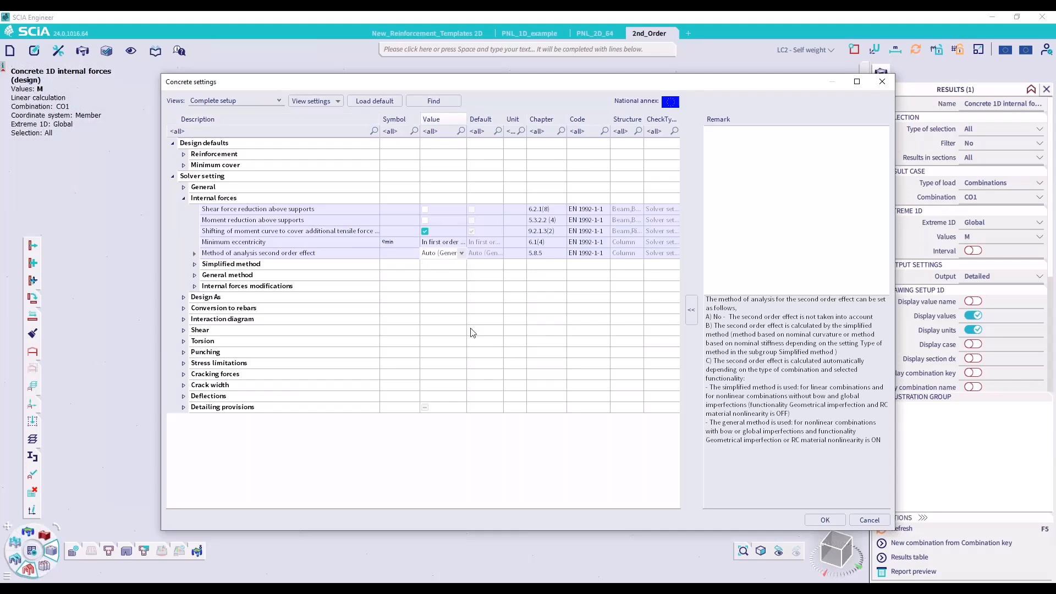
left_click(882, 89)
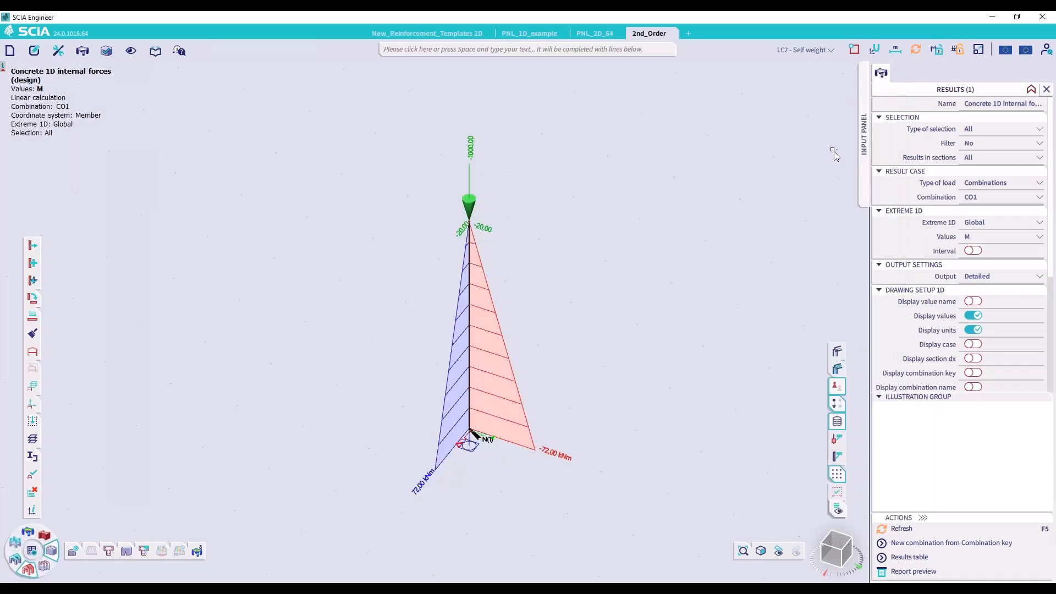
Step: Display the column's design moments MEd for combination CO1
left_click(995, 238)
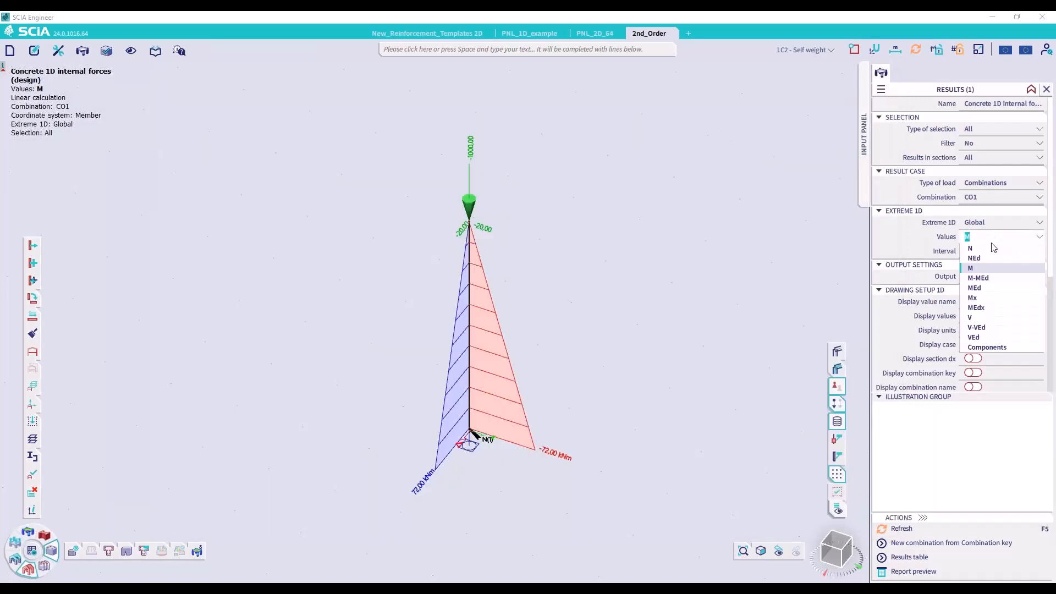
left_click(974, 289)
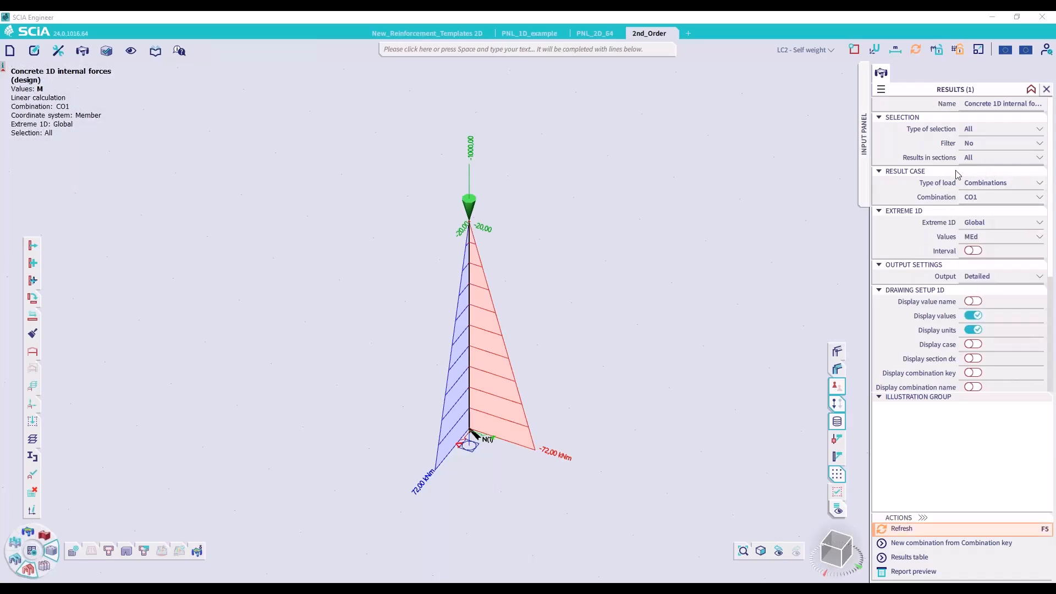
left_click(922, 532)
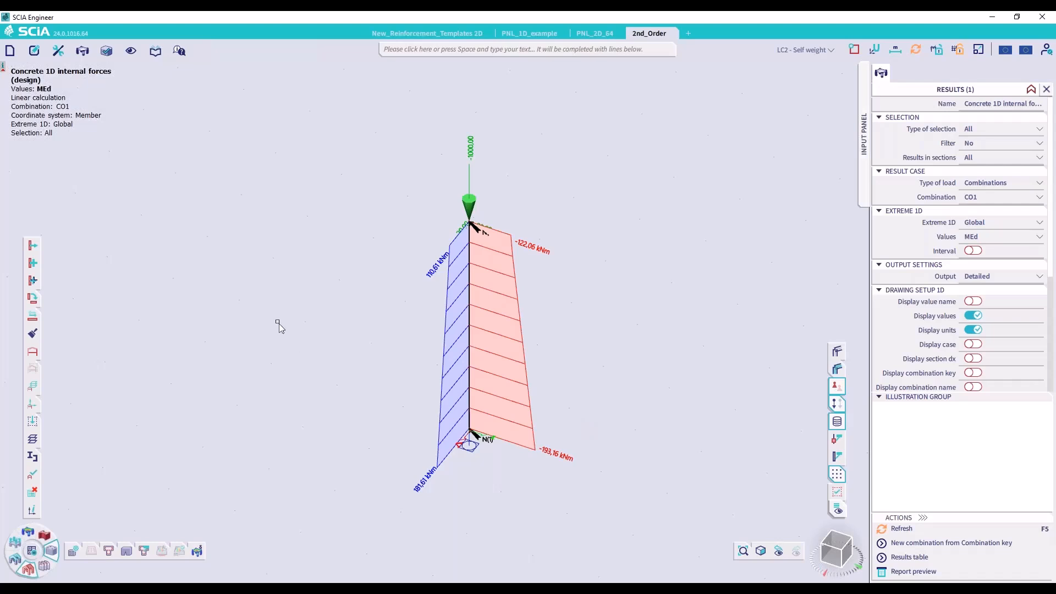
Step: Review the contents and imperfection settings of nonlinear combinations NC1 to NC4, leaving them unchanged
left_click(39, 542)
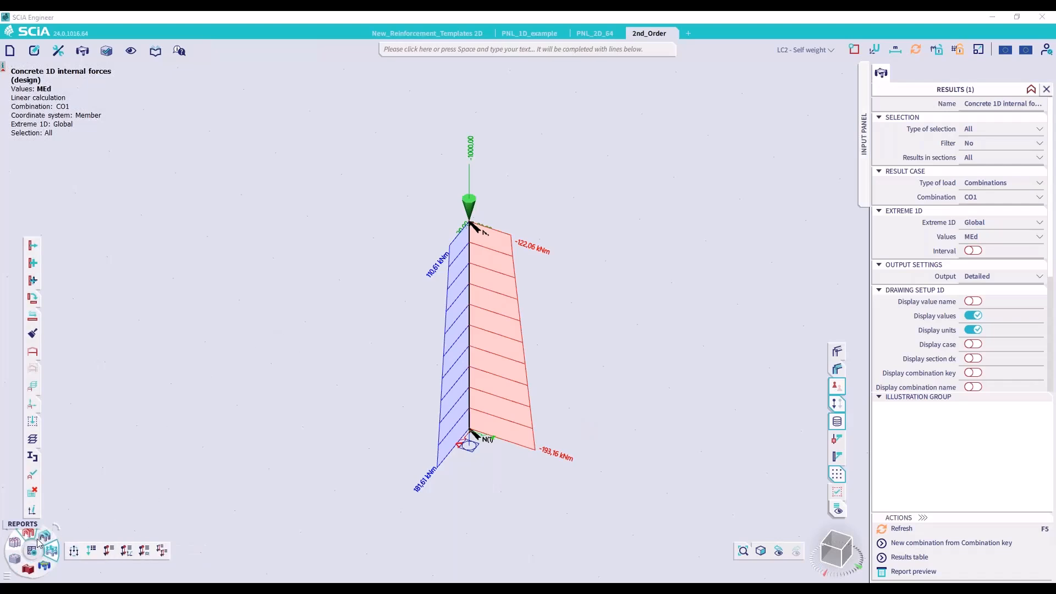
left_click(127, 550)
left_click(162, 53)
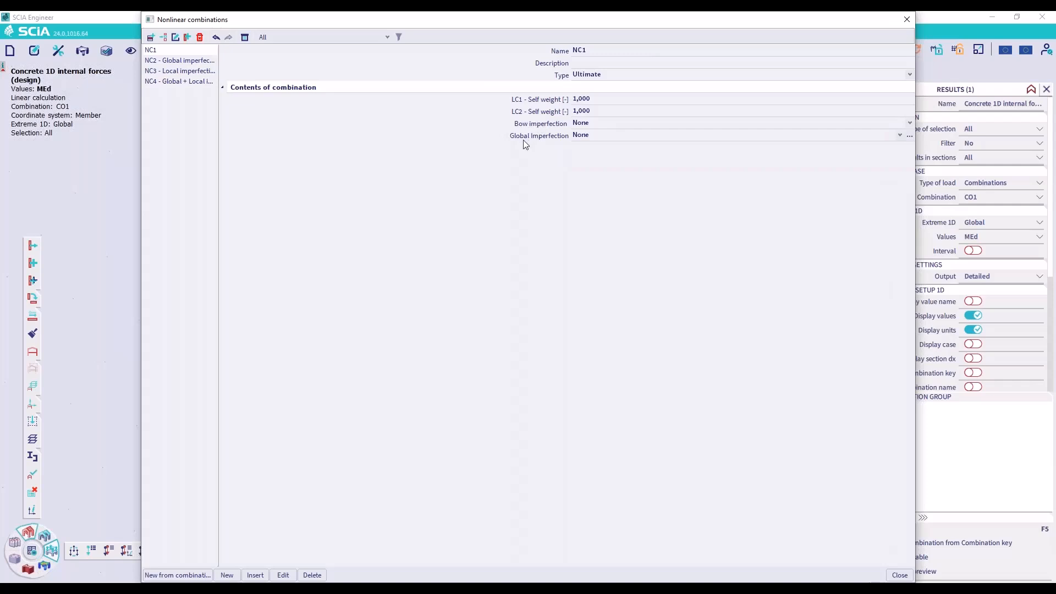
left_click(189, 62)
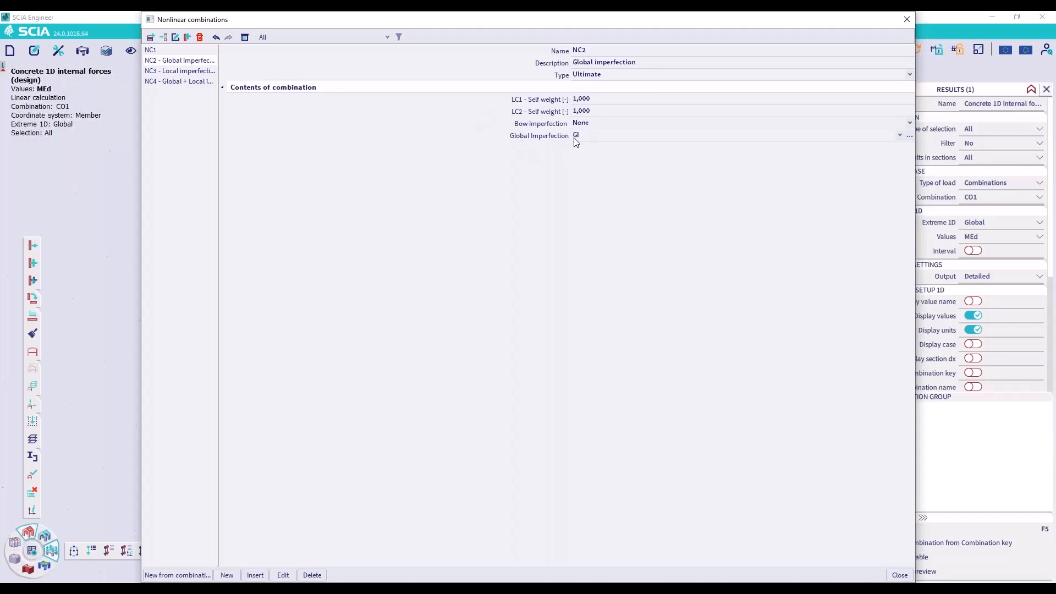
left_click(171, 72)
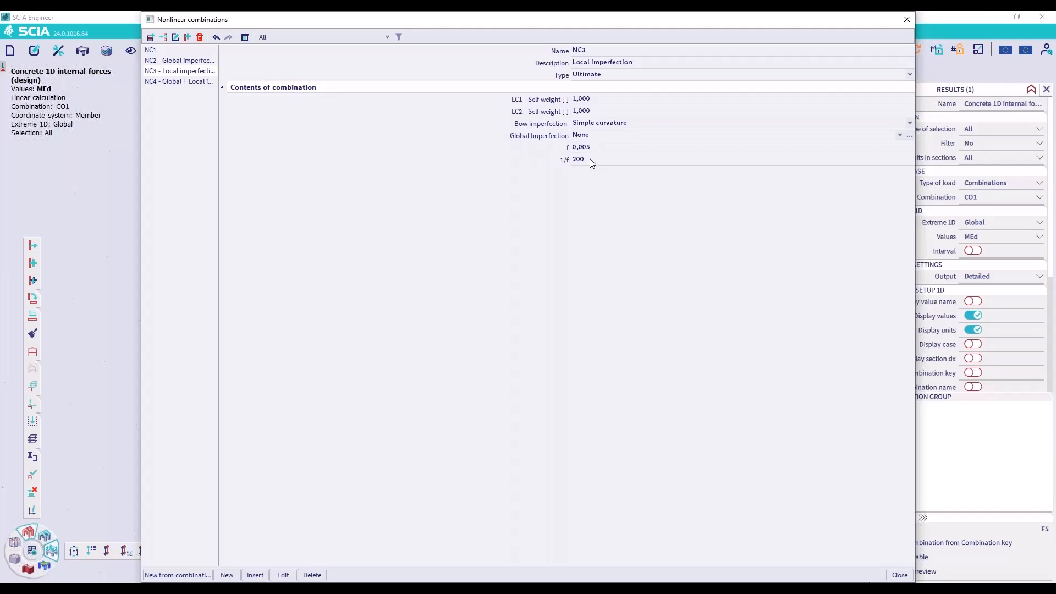
left_click(180, 82)
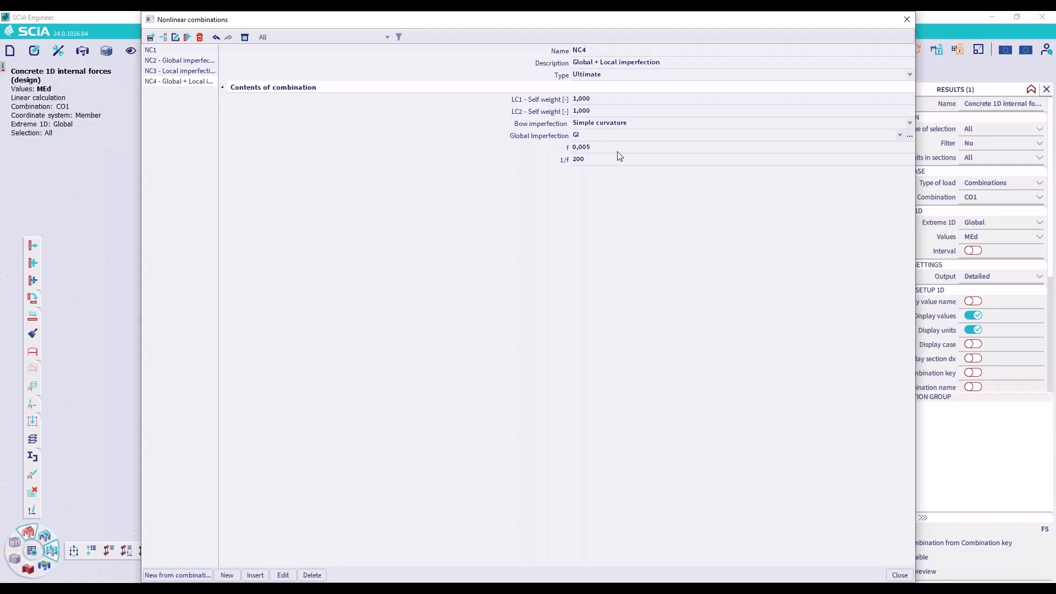
left_click(175, 60)
left_click(172, 71)
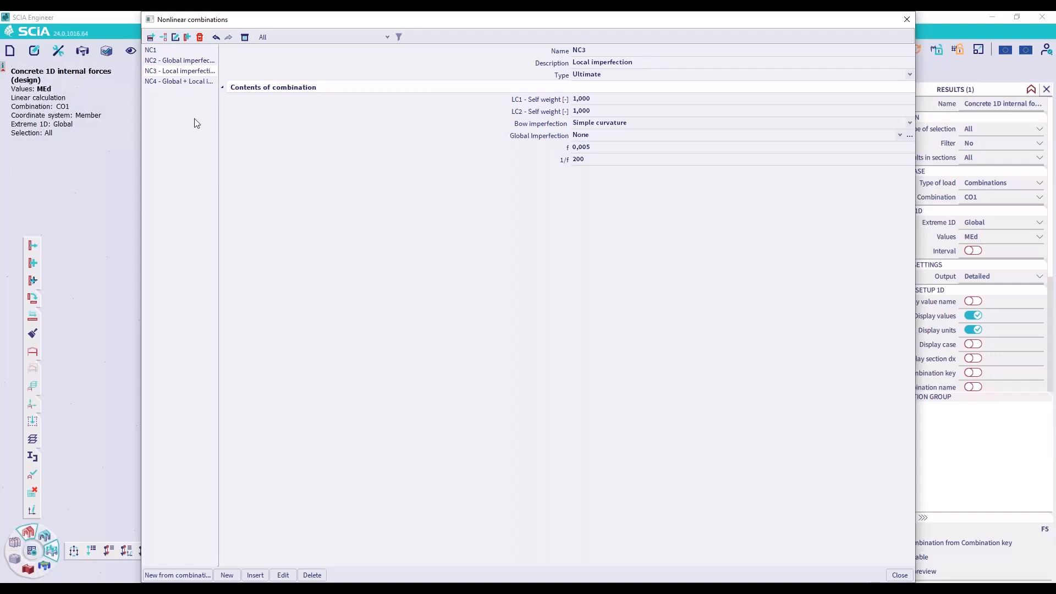
left_click(903, 24)
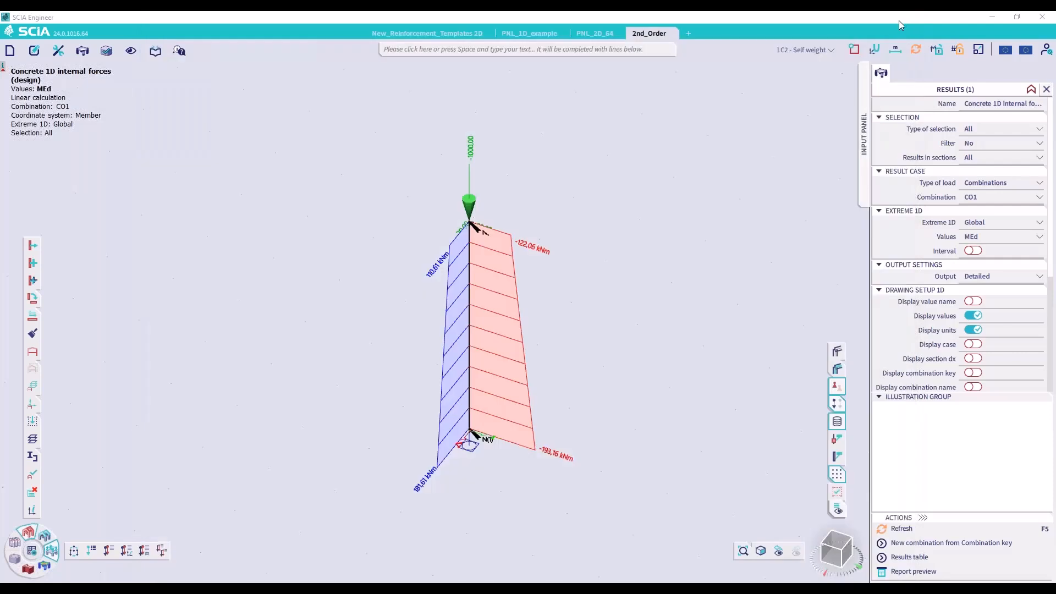
Step: Display the column's design moments MEd for nonlinear combination NC1
left_click(991, 181)
left_click(975, 225)
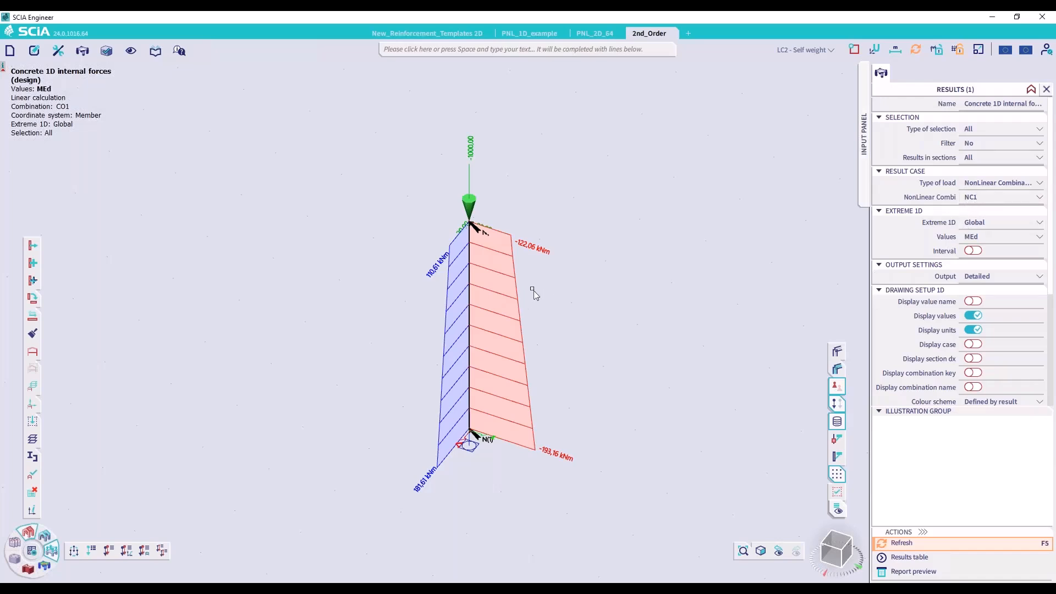
left_click(902, 543)
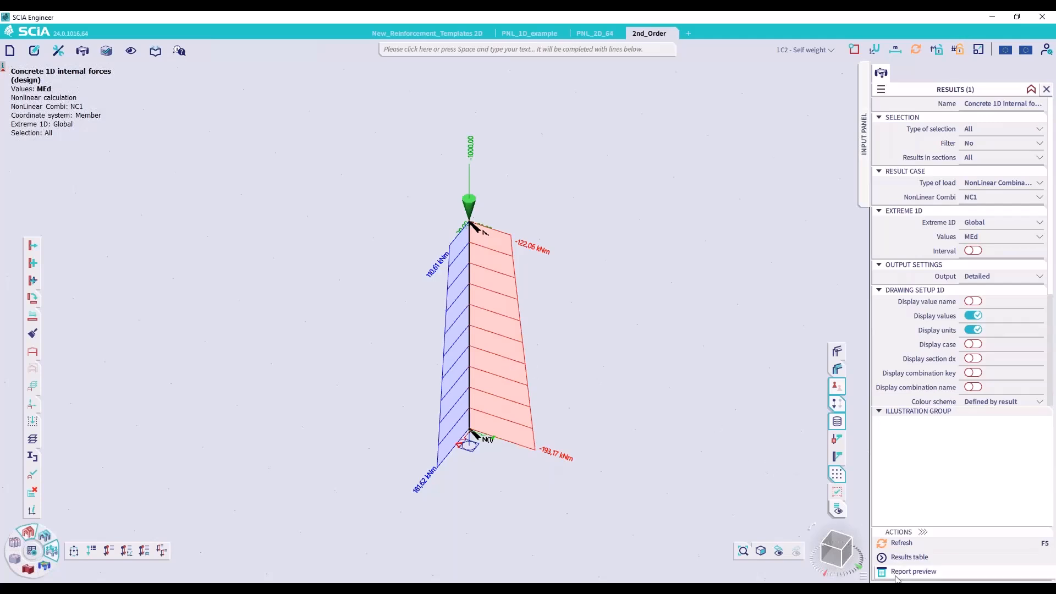
Step: Examine the NC1 report preview for the geometric imperfection, slenderness and second order eccentricity calculations, and close it
left_click(913, 572)
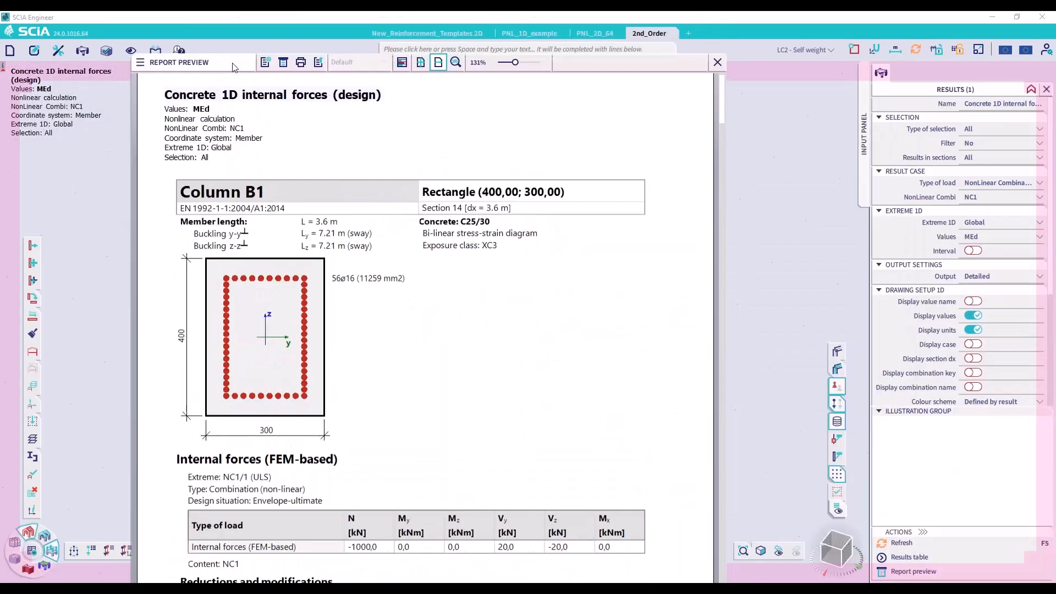
left_click_drag(235, 67, 264, 55)
scroll(363, 249, "down", 15)
scroll(358, 280, "down", 15)
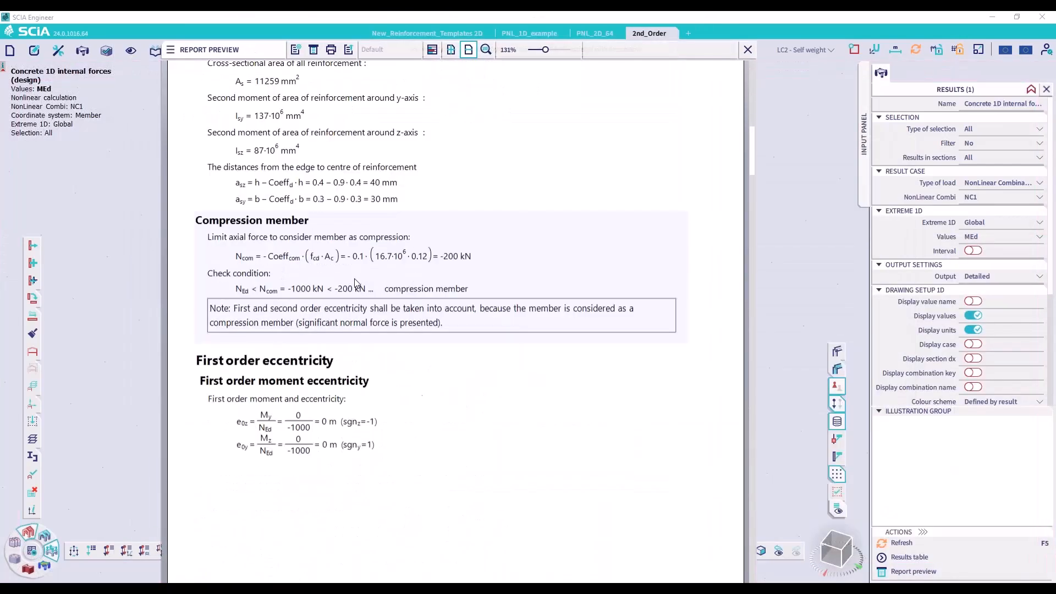
scroll(351, 292, "down", 10)
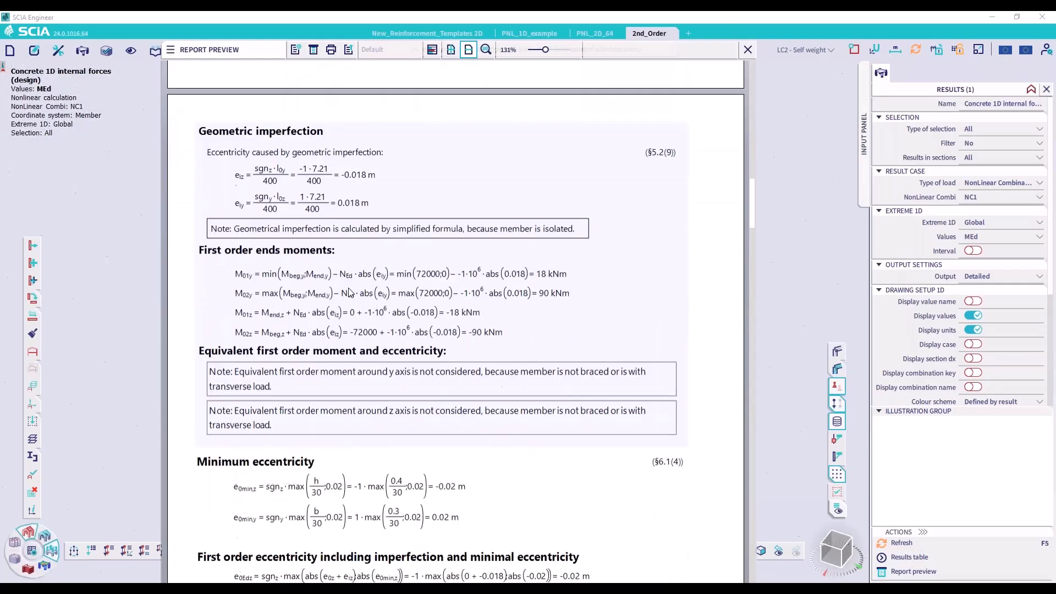
scroll(326, 247, "down", 3)
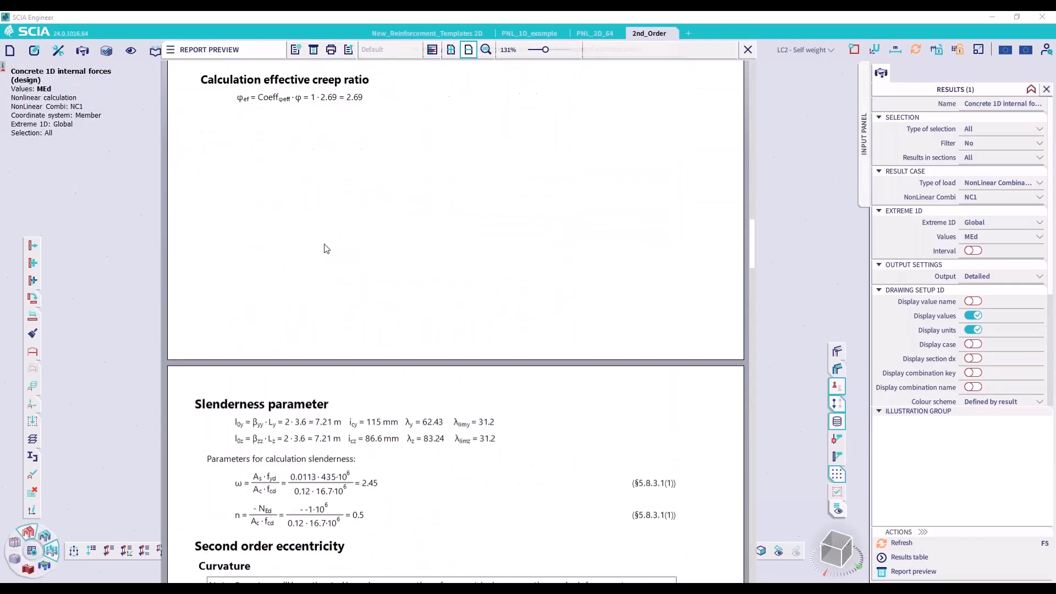
scroll(338, 180, "down", 4)
scroll(338, 187, "down", 4)
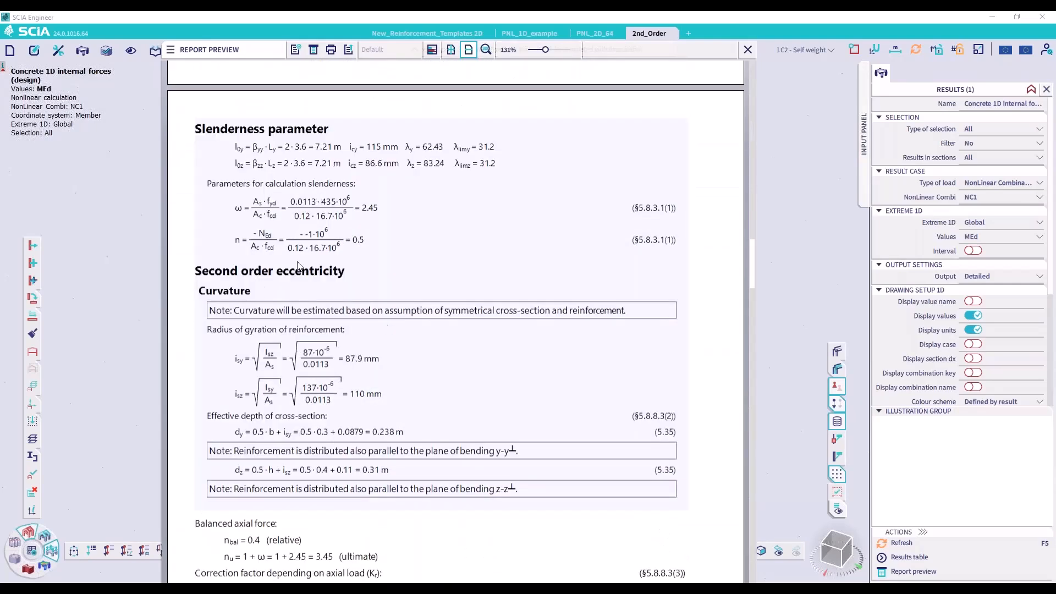
scroll(338, 383, "down", 4)
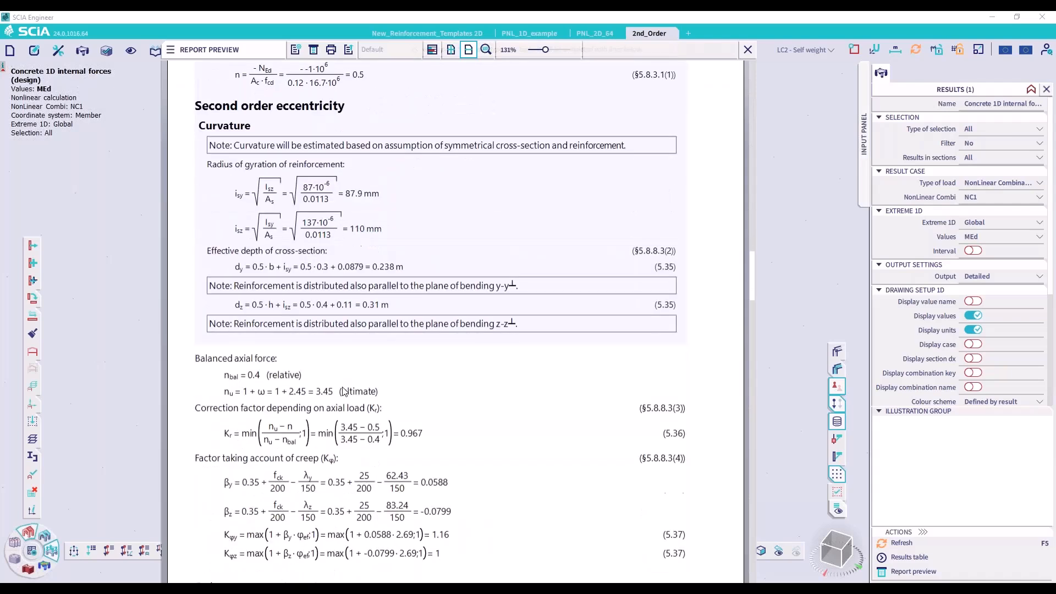
left_click(749, 49)
Step: Display the column's MEd diagram for nonlinear combination NC2 - Global imperfection
left_click(1004, 199)
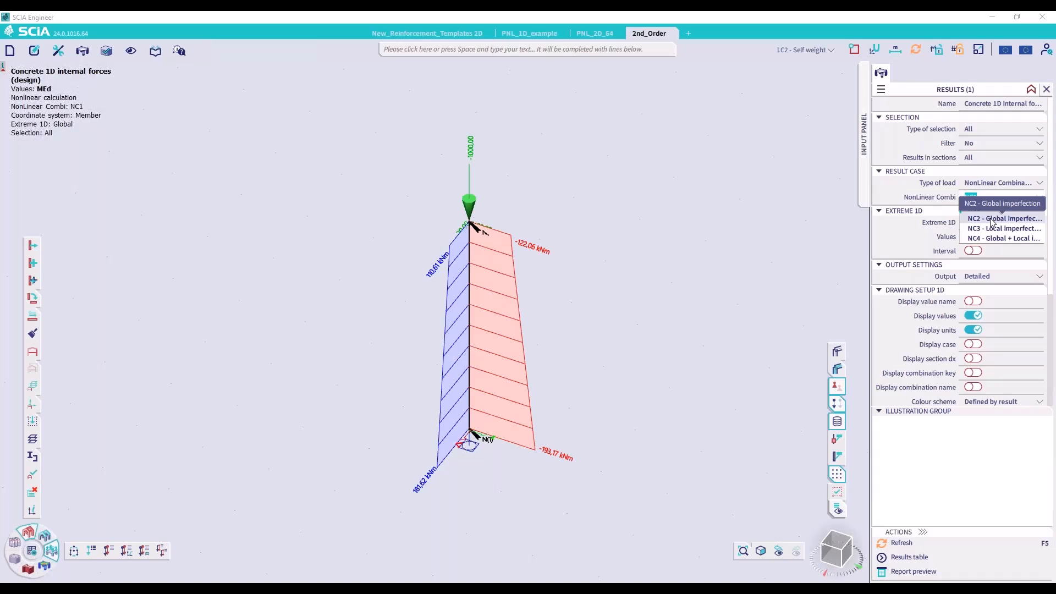
left_click(992, 220)
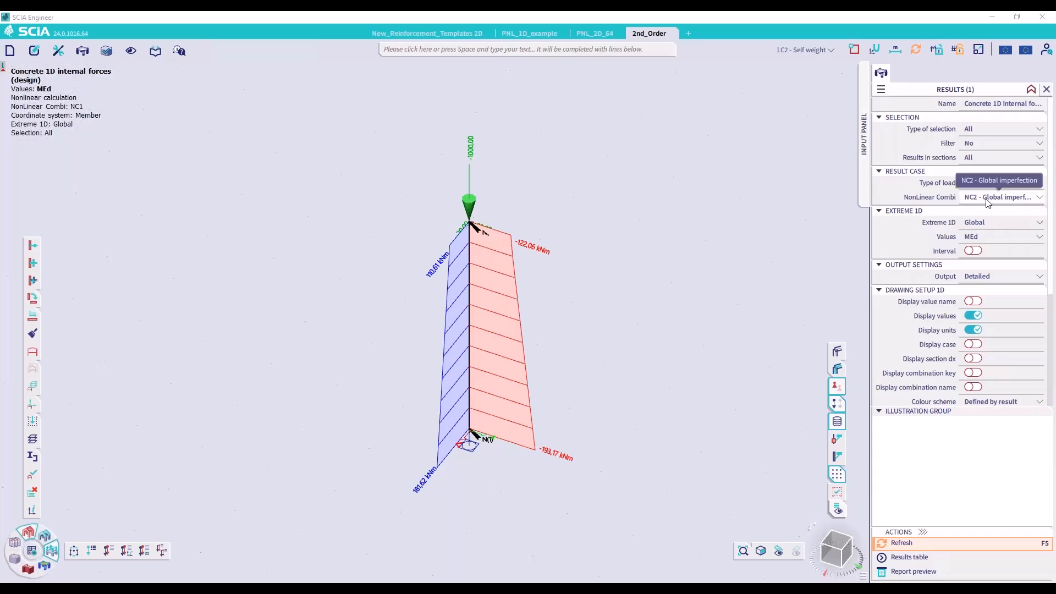
left_click(900, 543)
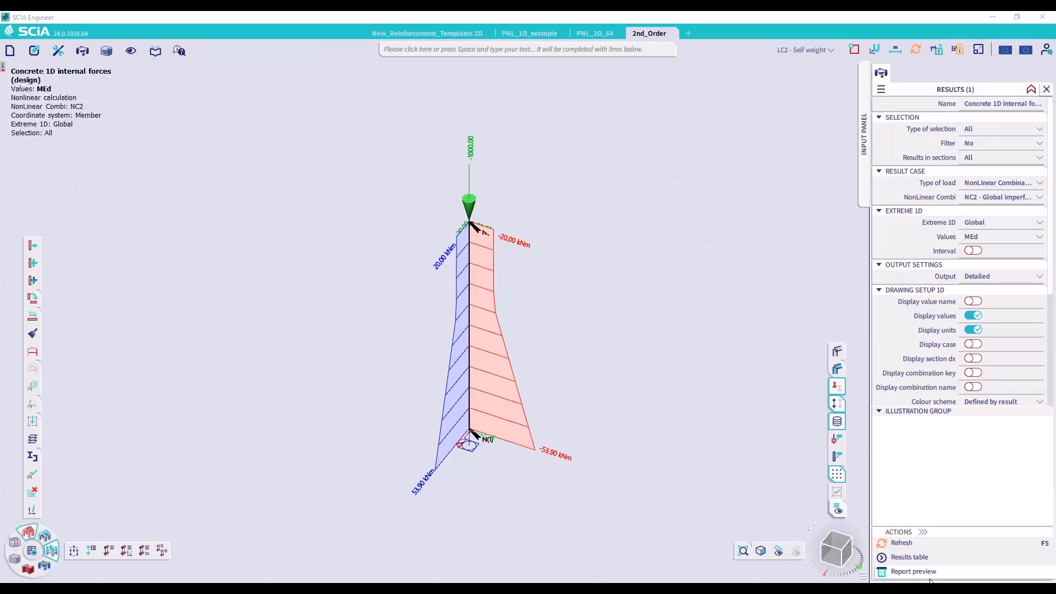
Step: Check the second order eccentricity section in the report preview for NC2, and close the preview
left_click(913, 572)
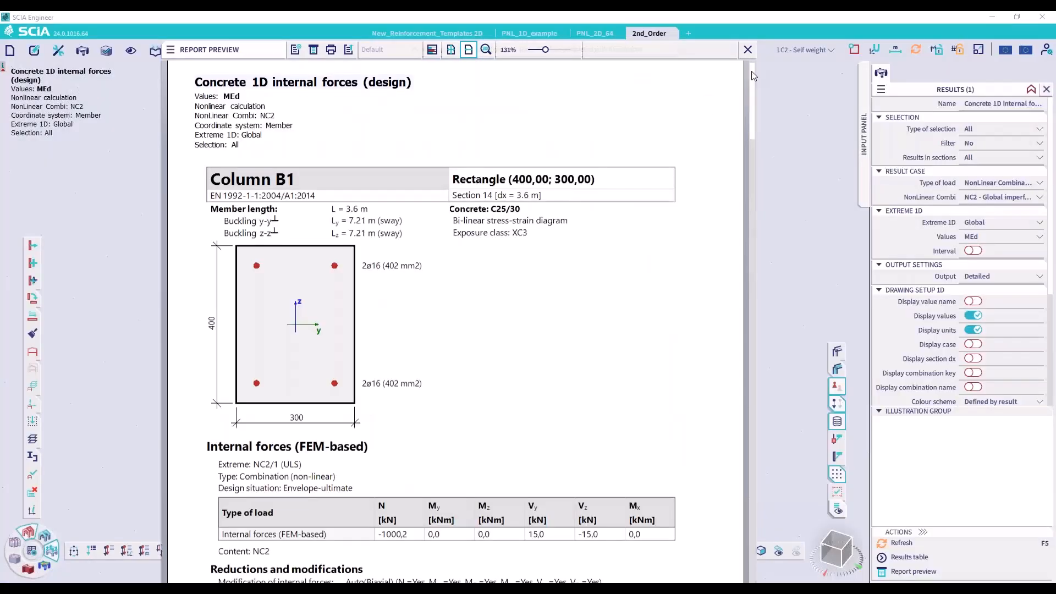
left_click_drag(751, 71, 740, 264)
scroll(271, 280, "down", 10)
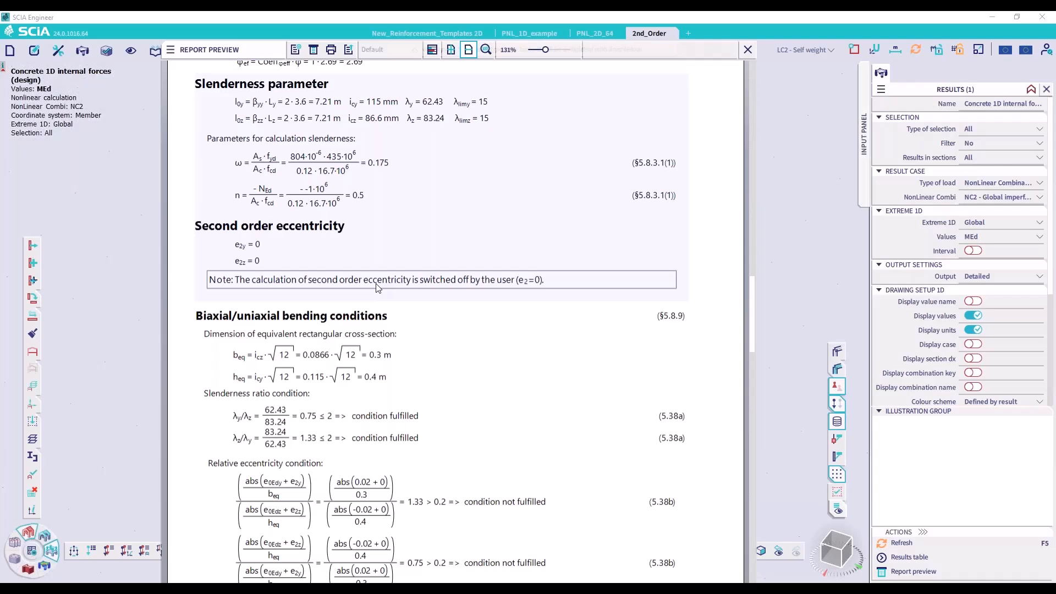
left_click(748, 49)
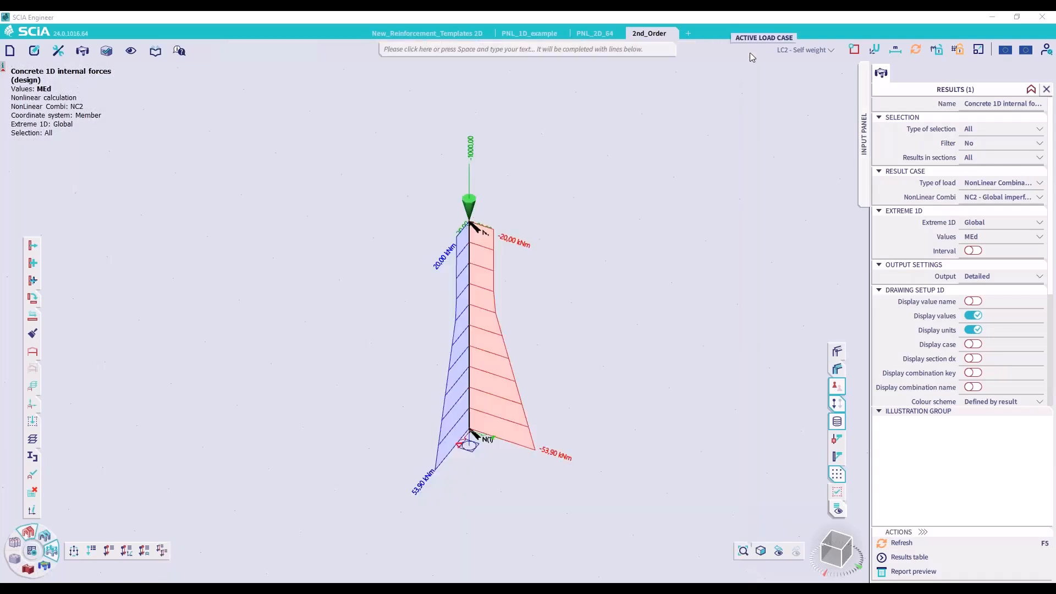
Step: Display the column's MEd diagram for nonlinear combination NC3 - Local imperfection
left_click(804, 49)
left_click(988, 197)
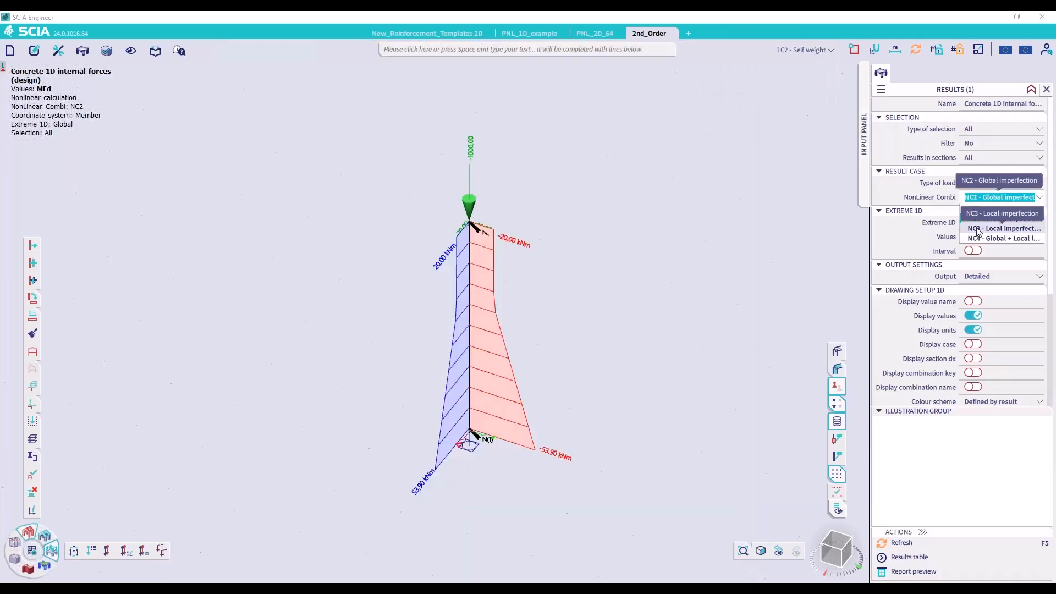
left_click(990, 228)
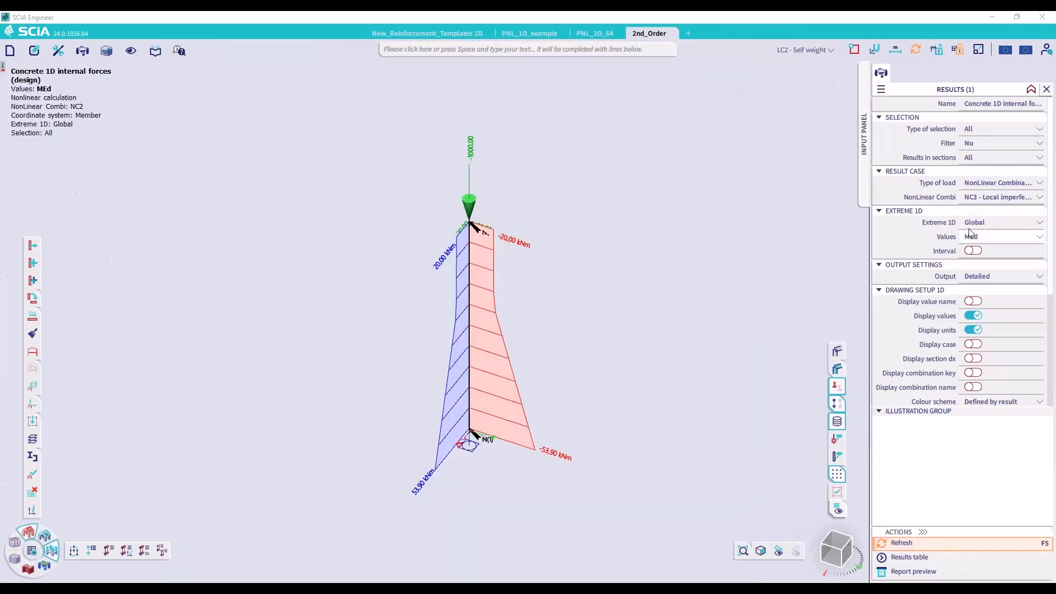
left_click(893, 545)
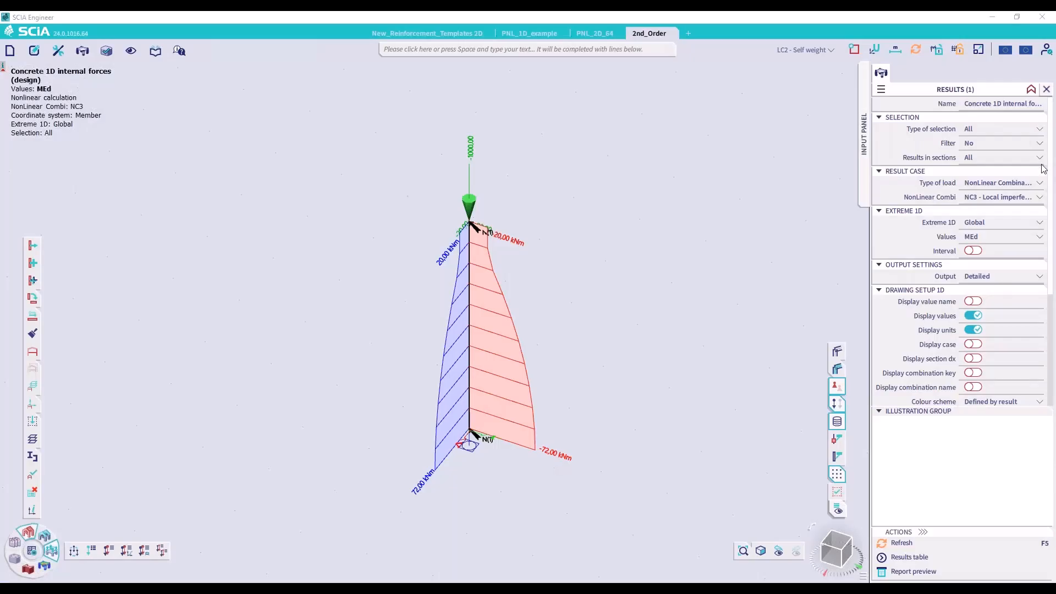
Step: Display the column's MEd diagram for nonlinear combination NC4, which combines global and local imperfections
left_click(1023, 197)
left_click(984, 234)
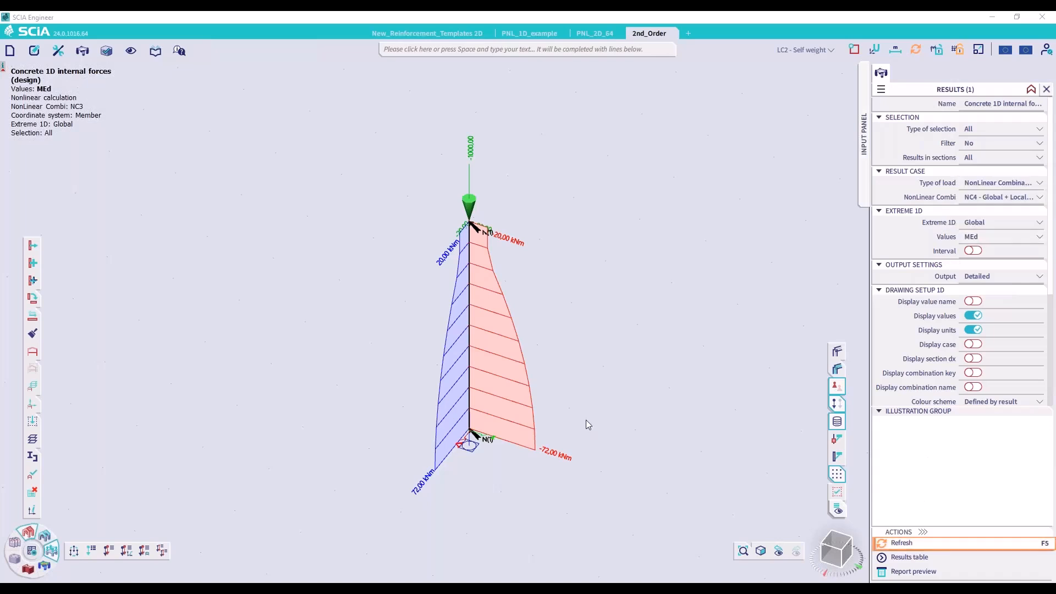
key("F5")
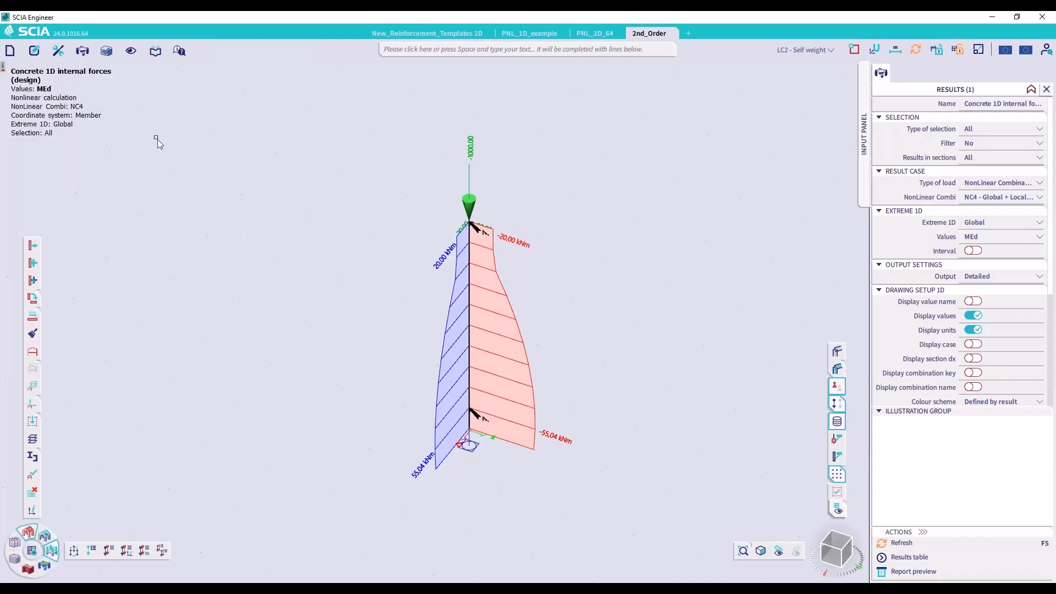
Step: Enable the Geometrical nonlinearity functionality in the project data
left_click(9, 51)
left_click(40, 139)
left_click(423, 194)
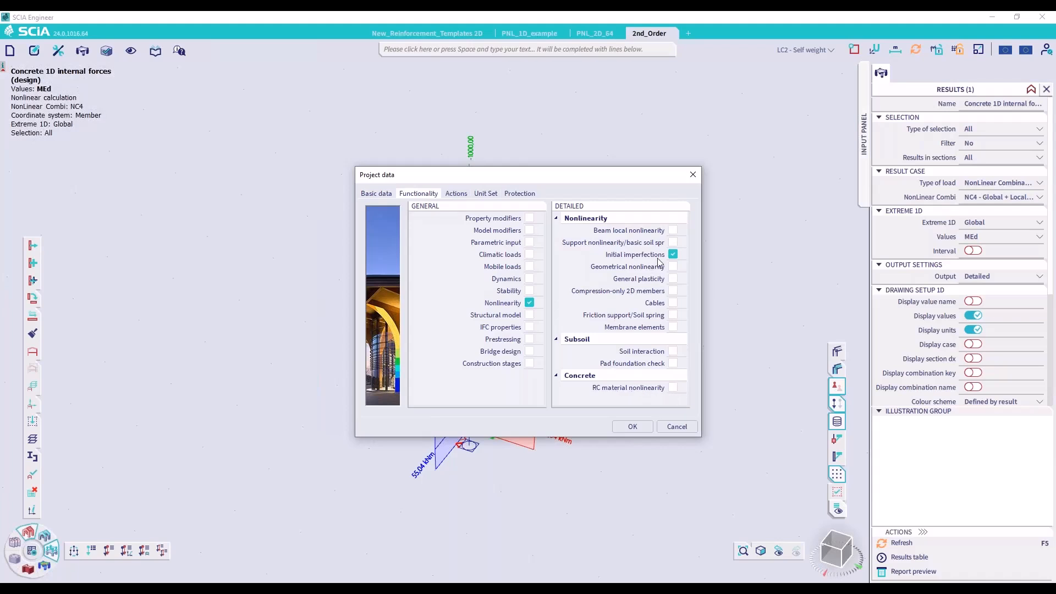
left_click(672, 267)
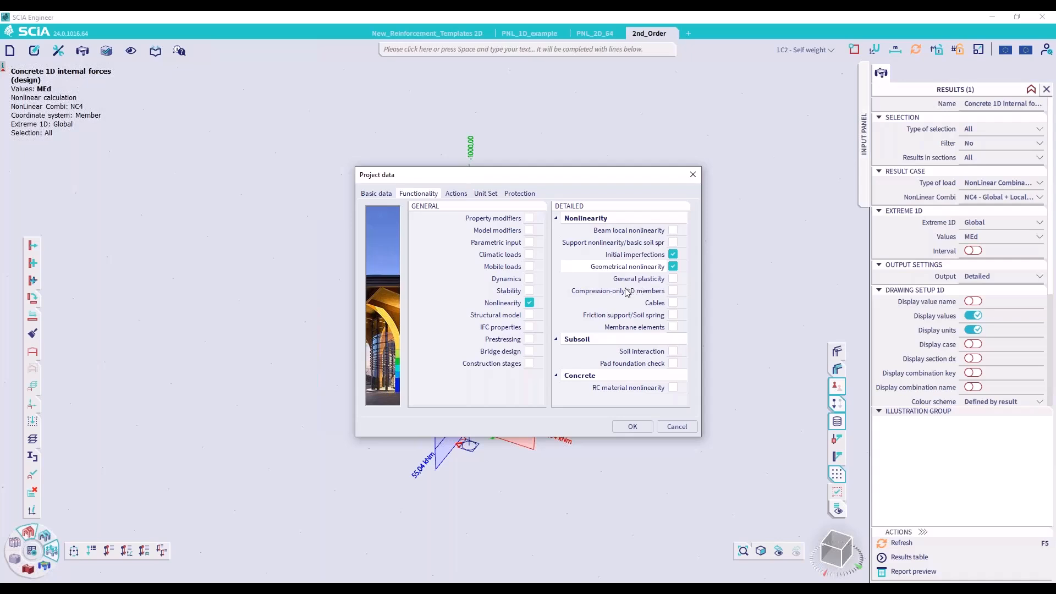
left_click(632, 427)
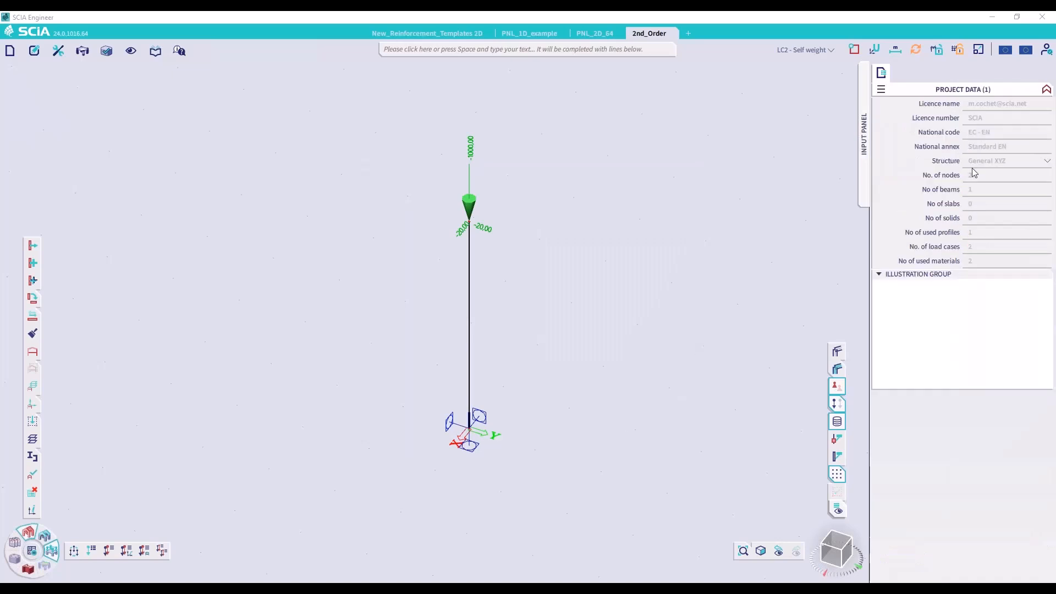
Step: Run the linear, nonlinear and initial global geometrical imperfection analyses with the default mesh and solver setup
left_click(31, 550)
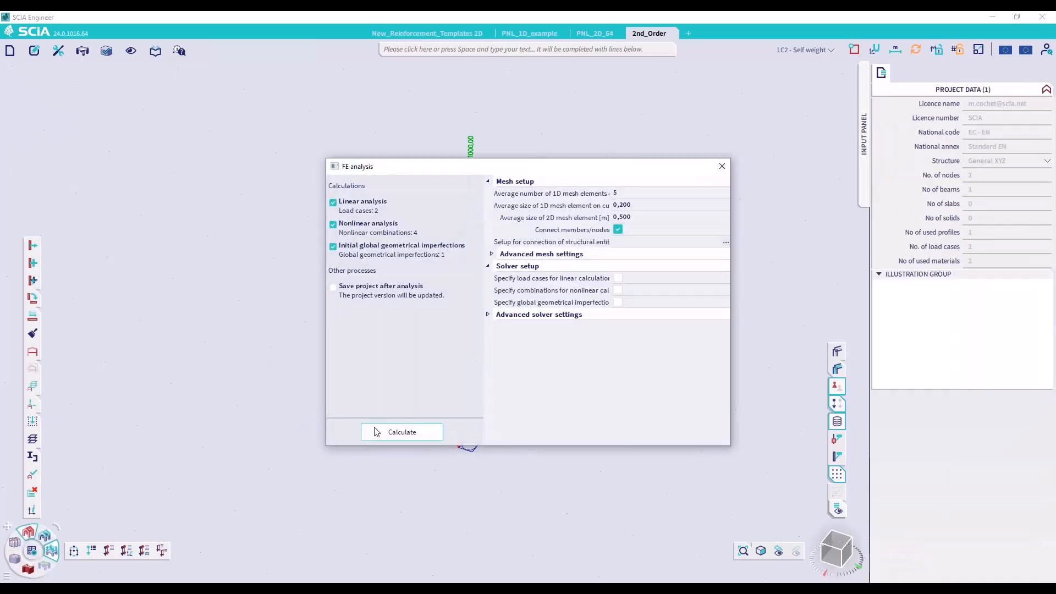
left_click(376, 433)
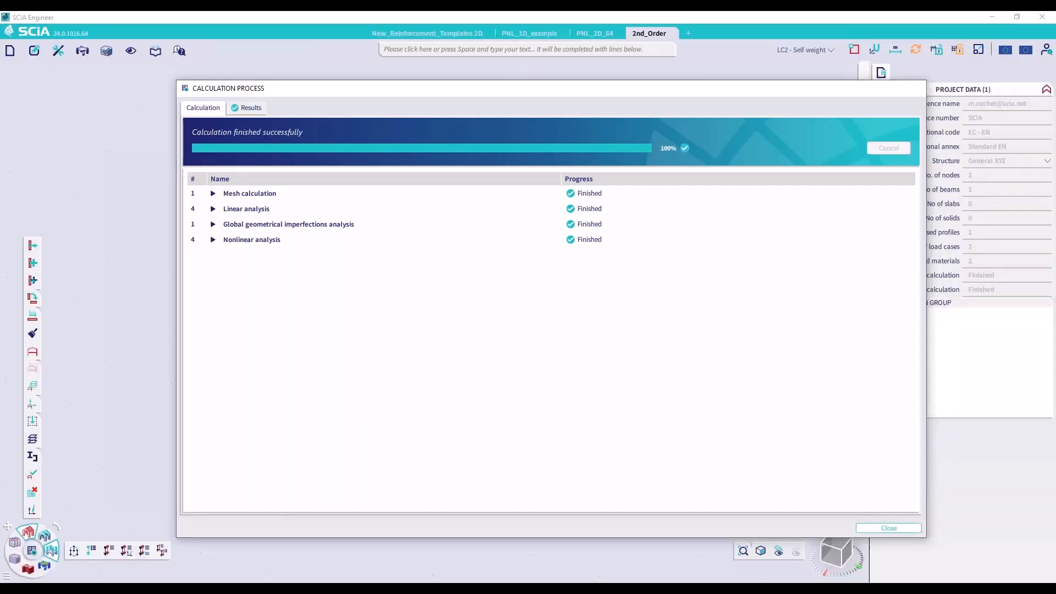
left_click(880, 528)
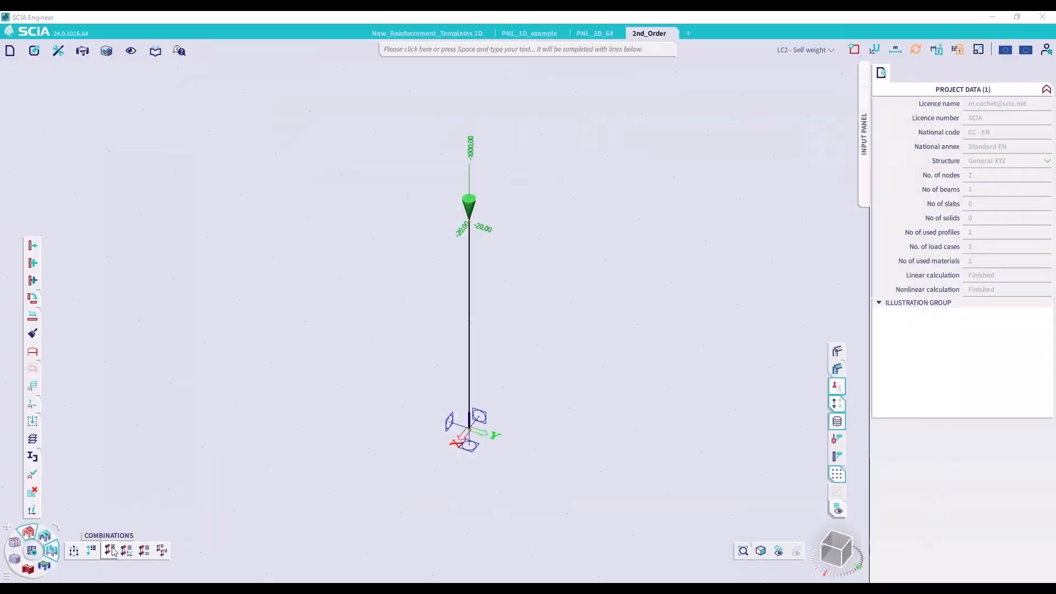
Step: Display the column's concrete 1D design internal forces as an MEd diagram for nonlinear combination NC1
left_click(27, 568)
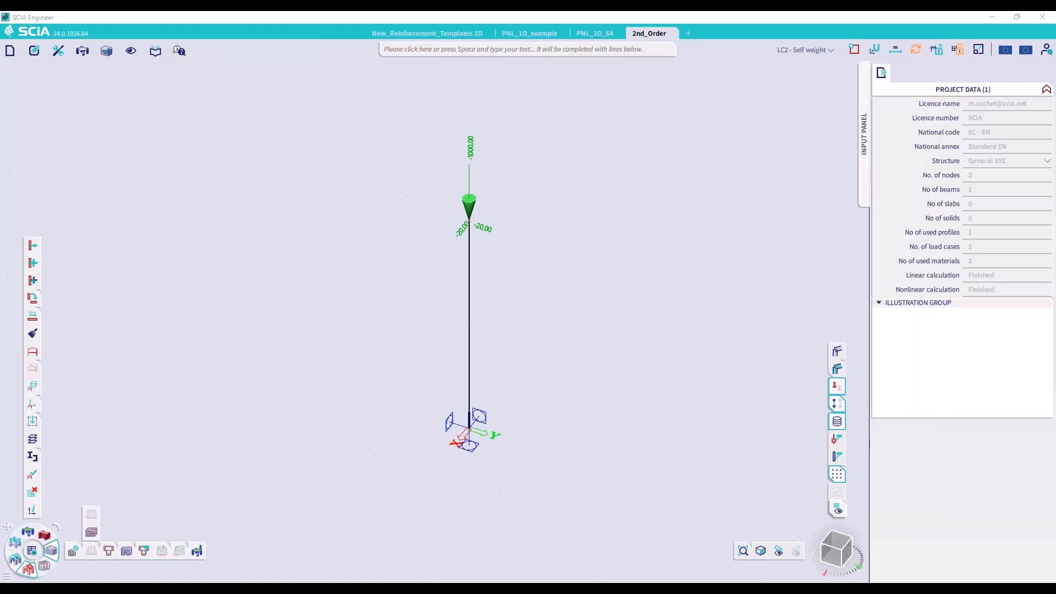
mouse_move(109, 550)
left_click(110, 513)
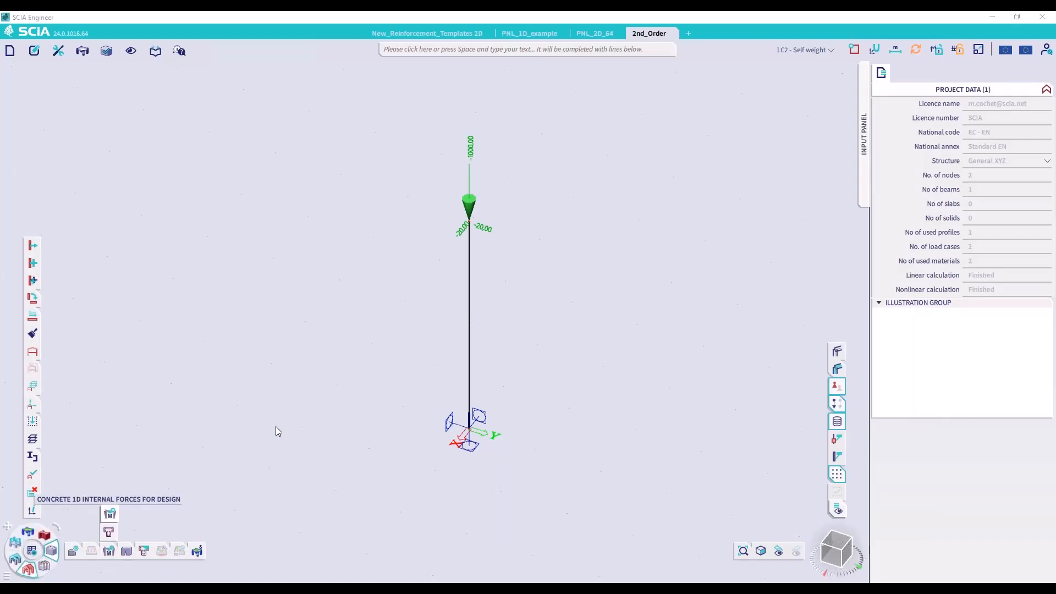
left_click(979, 198)
left_click(979, 209)
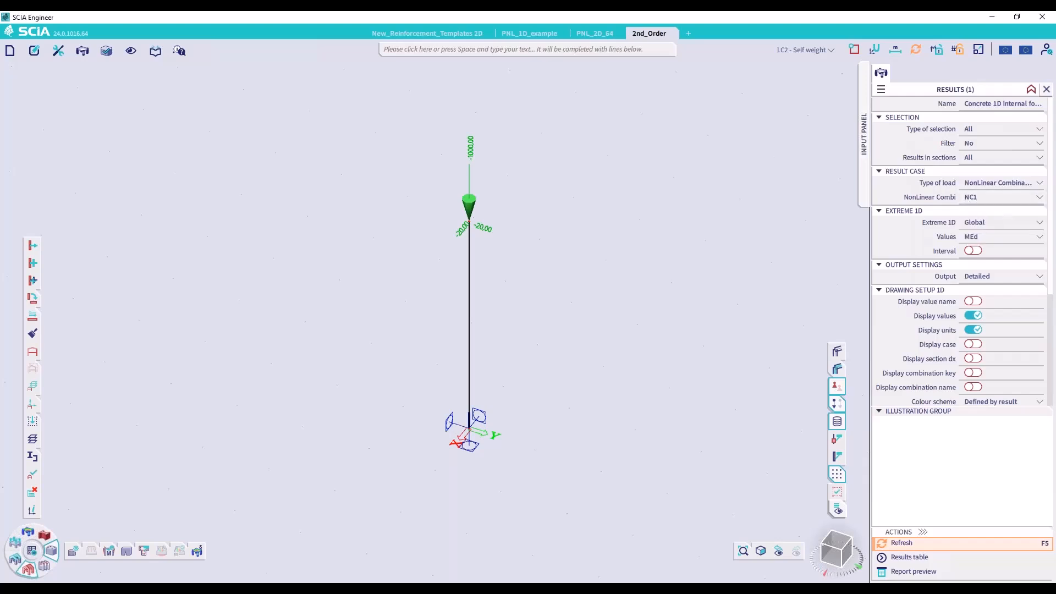
left_click(894, 541)
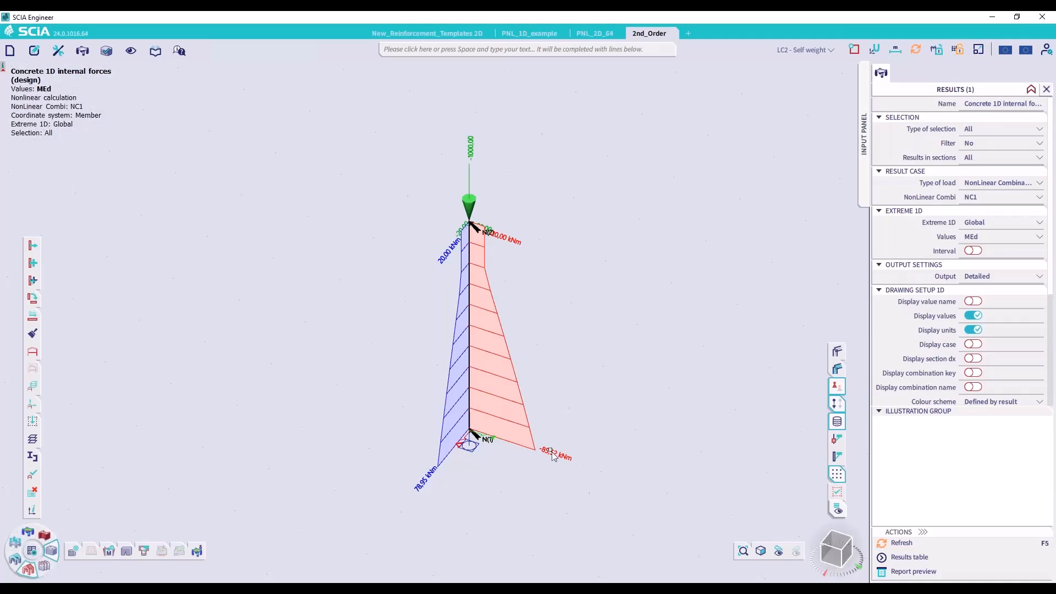
Step: Review the second order eccentricity and bending condition calculations in the report preview of the concrete 1D internal forces
left_click(905, 572)
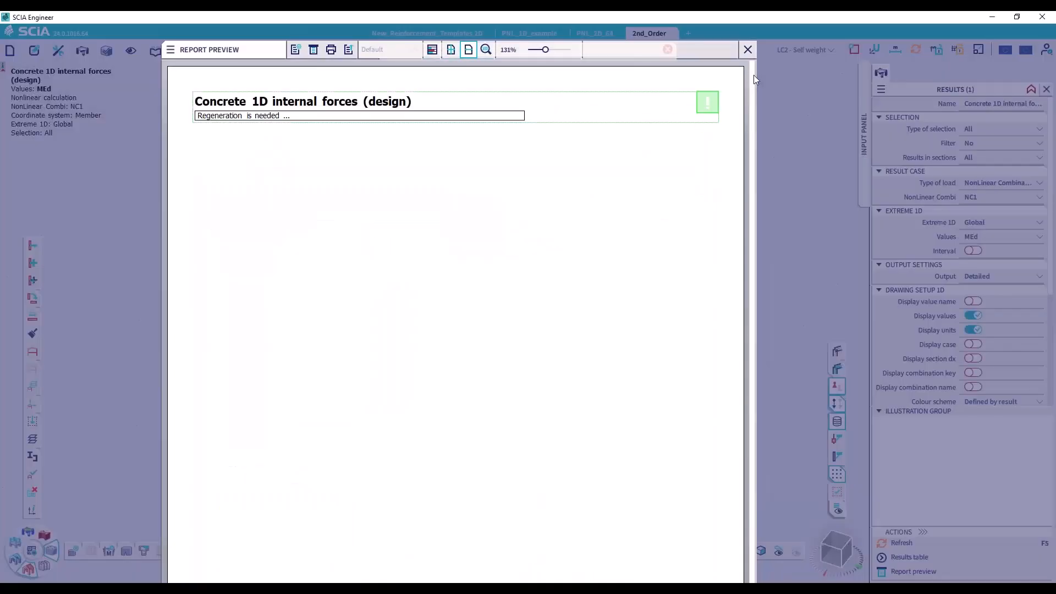
left_click_drag(750, 102, 737, 243)
scroll(732, 259, "down", 9)
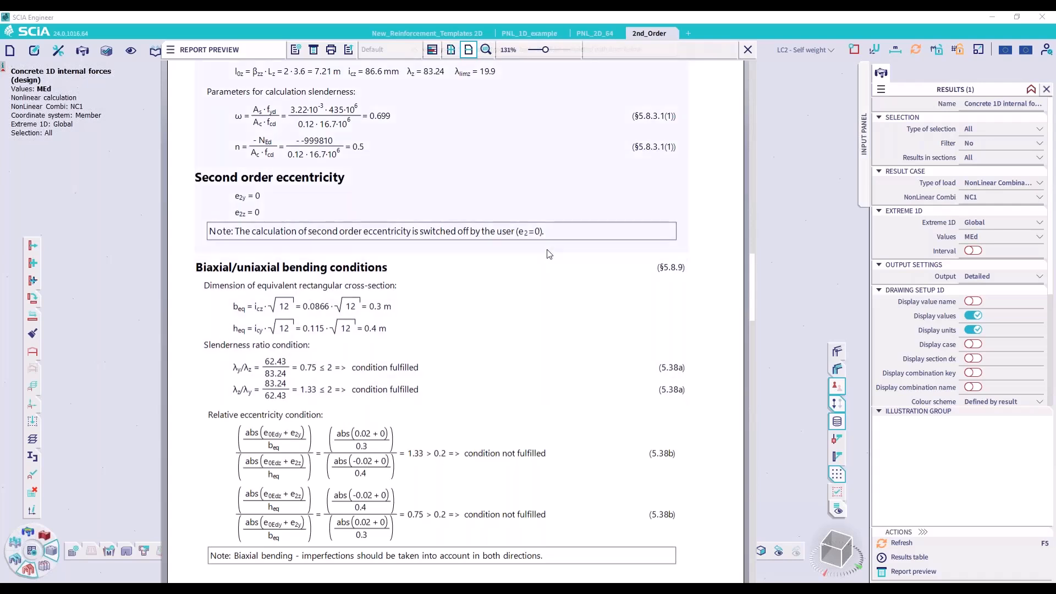
left_click(748, 50)
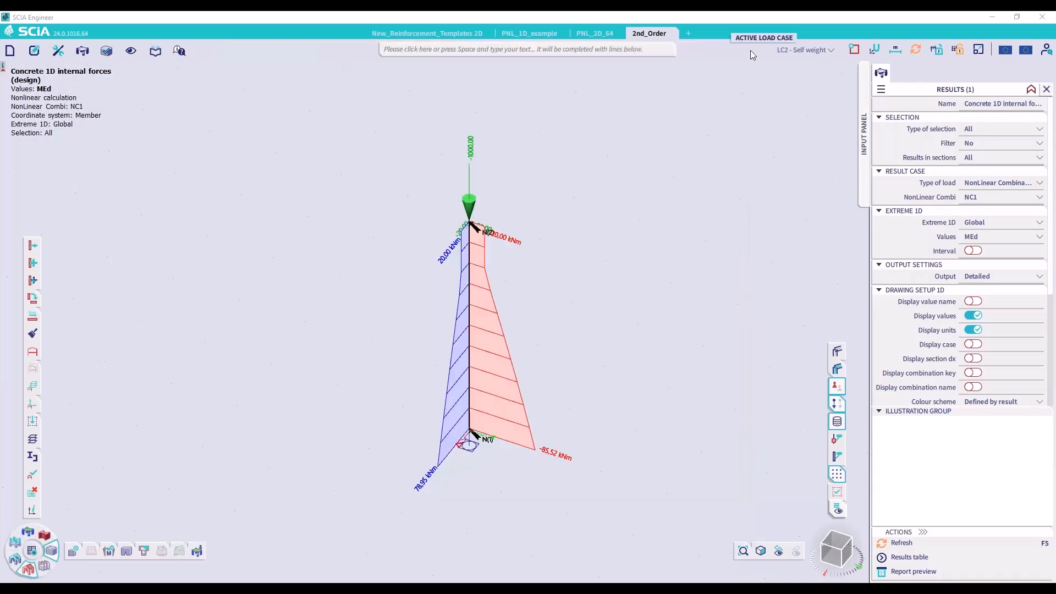
left_click(750, 51)
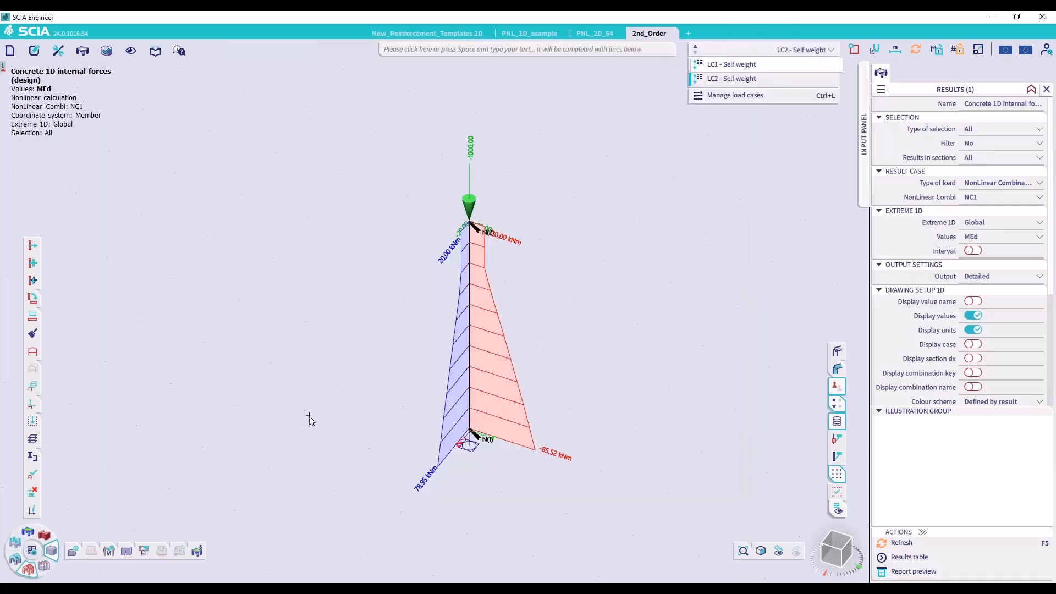
Step: Inspect the available methods of analysis for the second order effect in the internal forces section of the concrete settings
left_click(74, 552)
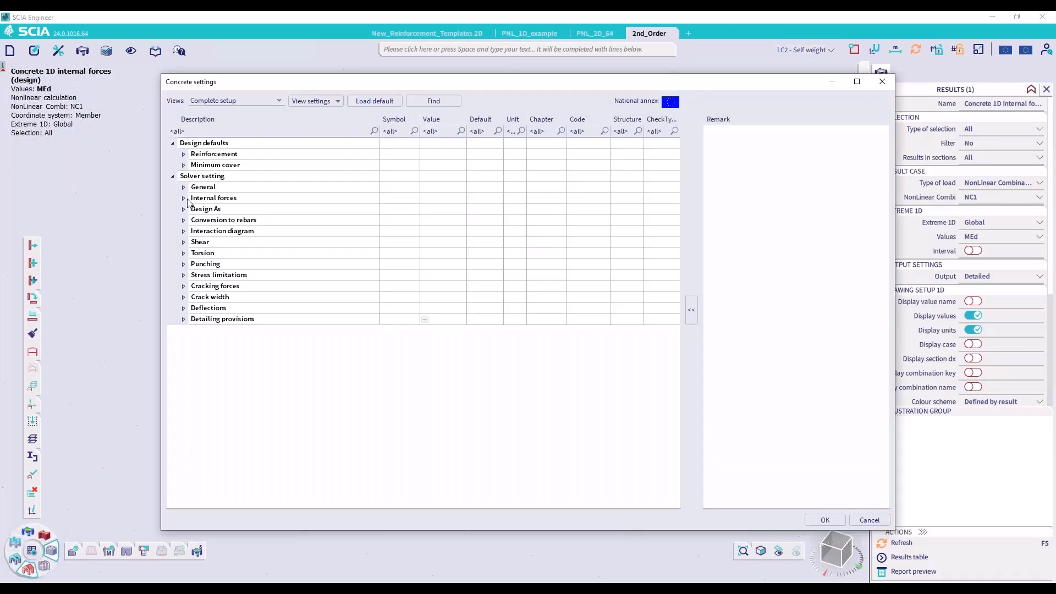
left_click(184, 197)
left_click(440, 253)
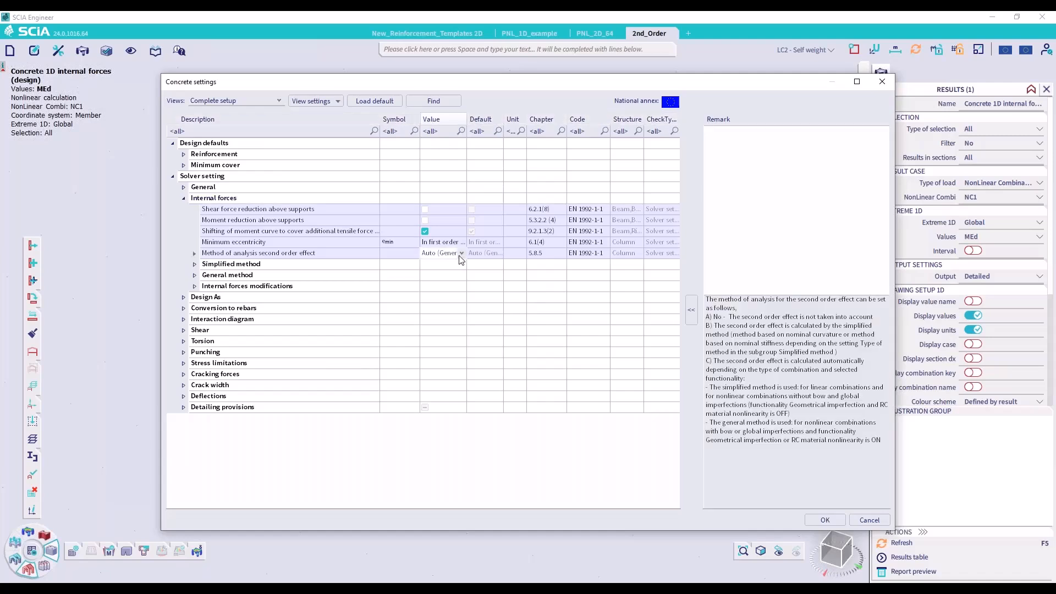
left_click(461, 253)
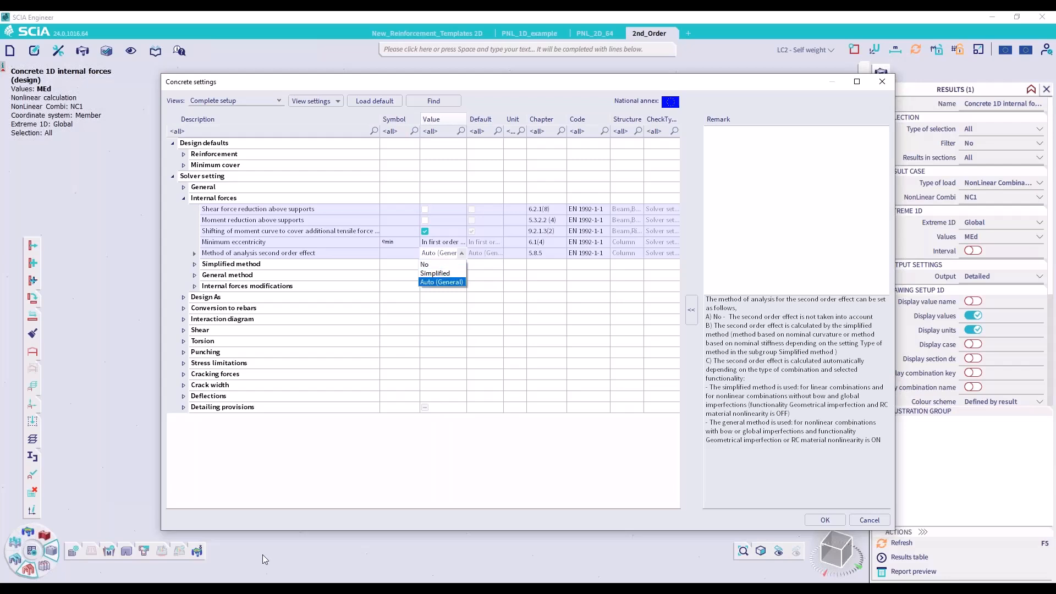
key("alt+Tab")
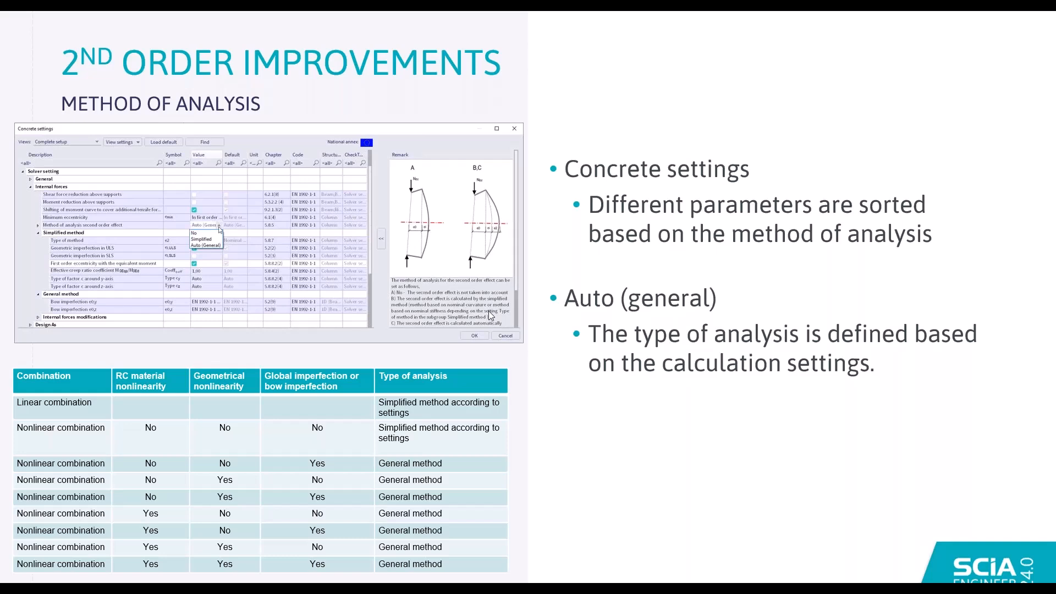
key("Right")
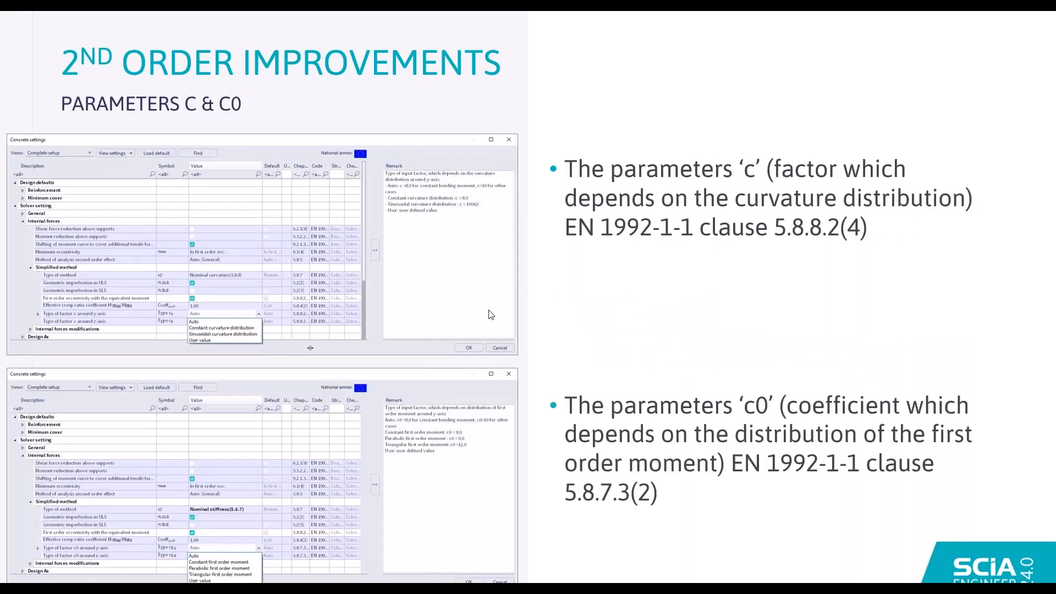
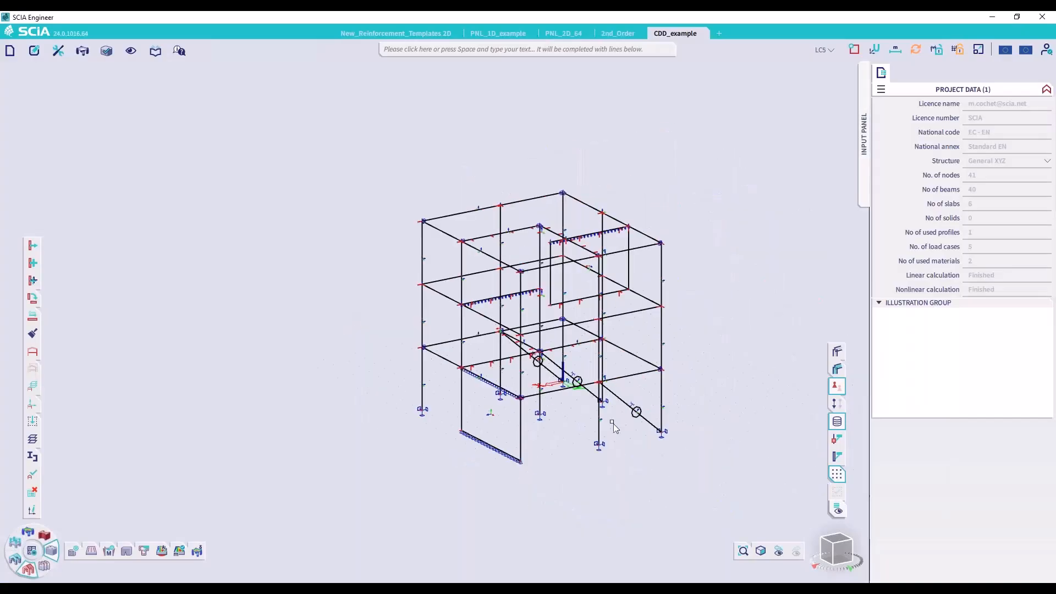
Step: Inspect the FEM type and beam nonlinearity of diagonal member B50 in the CDD_example frame
left_click(619, 401)
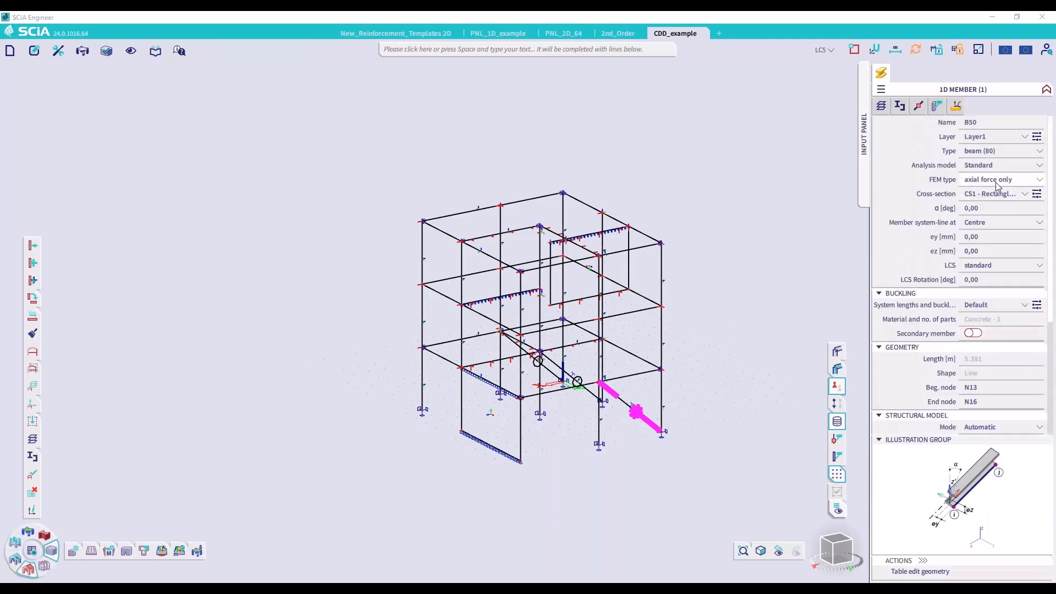
left_click(955, 106)
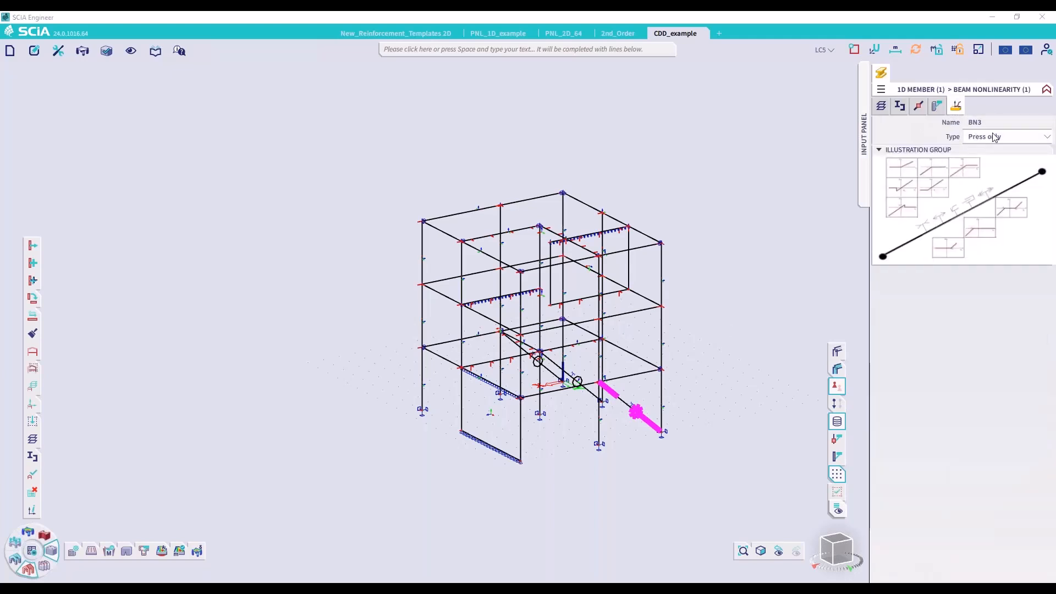
scroll(612, 375, "up", 2)
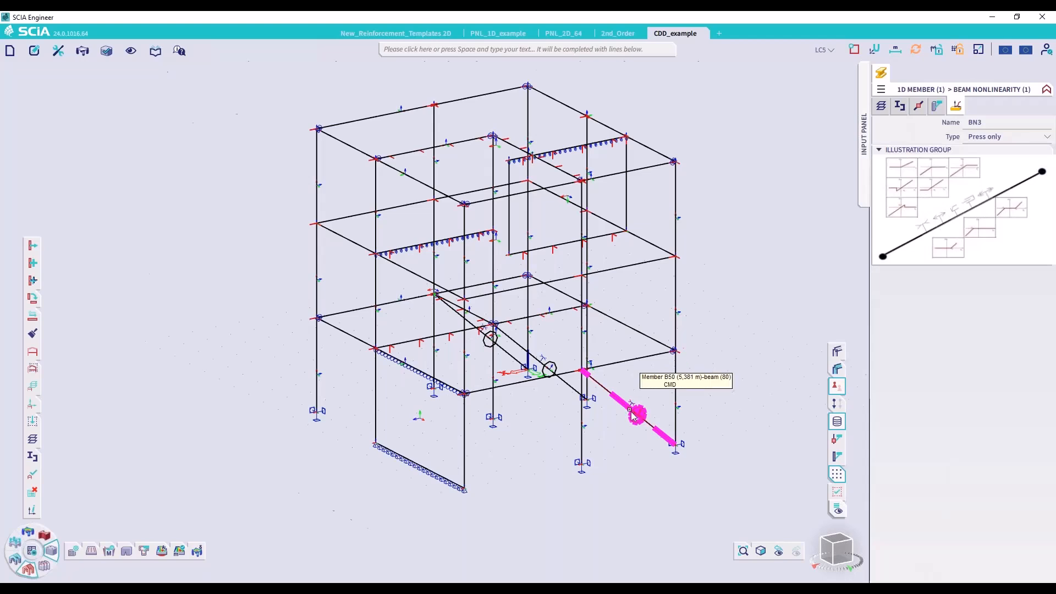
scroll(637, 356, "up", 2)
scroll(514, 322, "down", 5)
key("Escape")
Step: Inspect the nonlinear line hinge properties along the upper edge of wall S6 and zoom on the lower line hinge
scroll(548, 233, "up", 5)
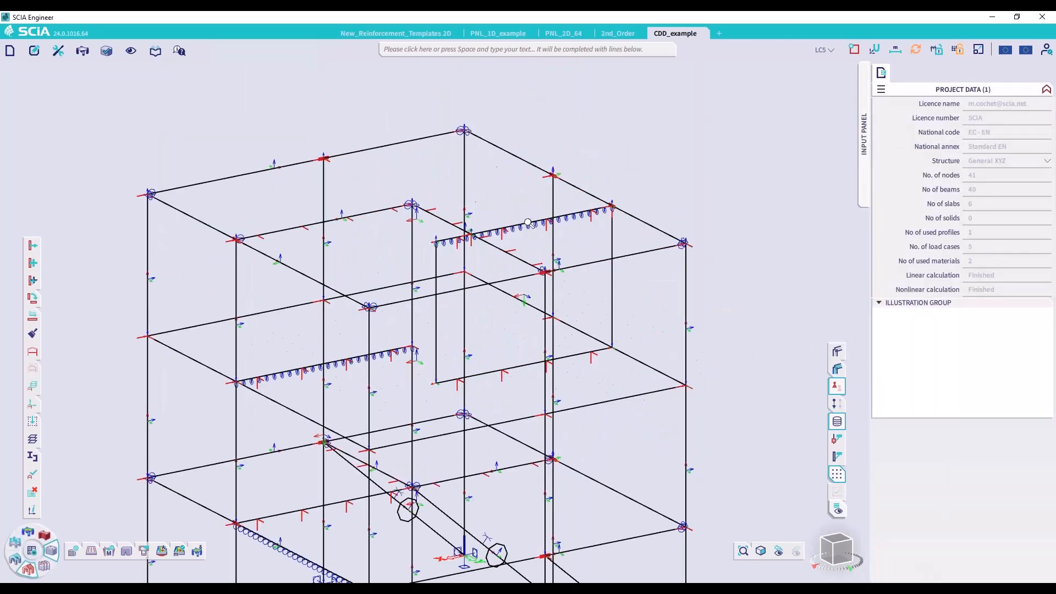
left_click(547, 233)
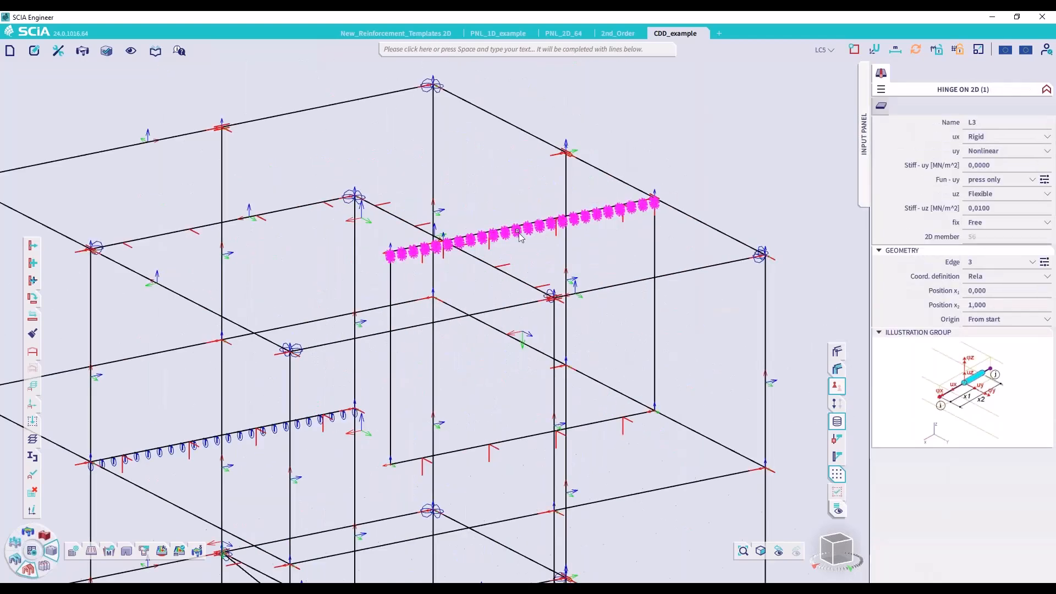
scroll(479, 237, "up", 1)
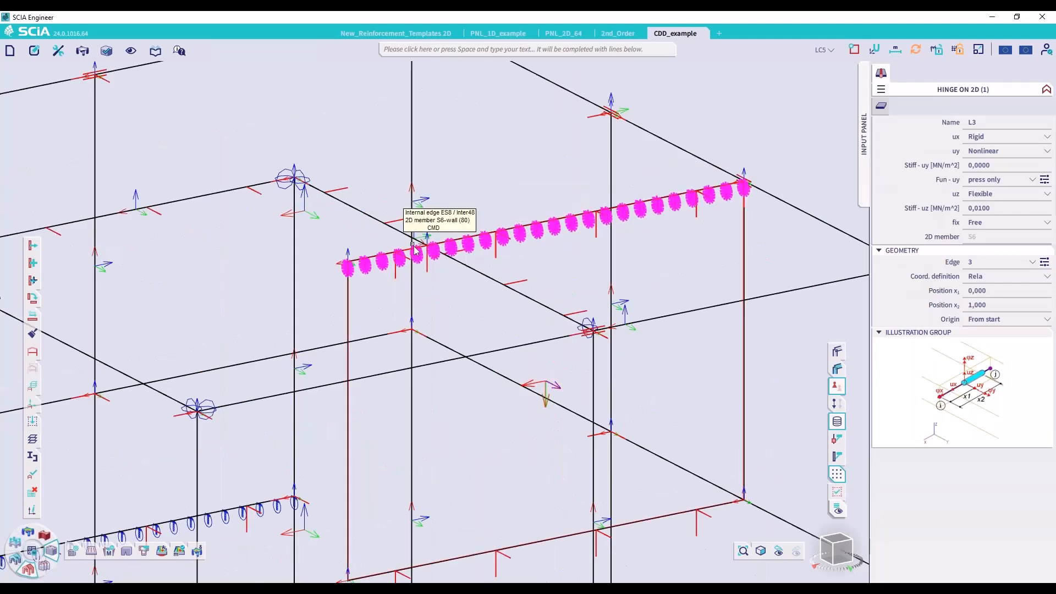
scroll(417, 259, "up", 2)
scroll(417, 259, "up", 2)
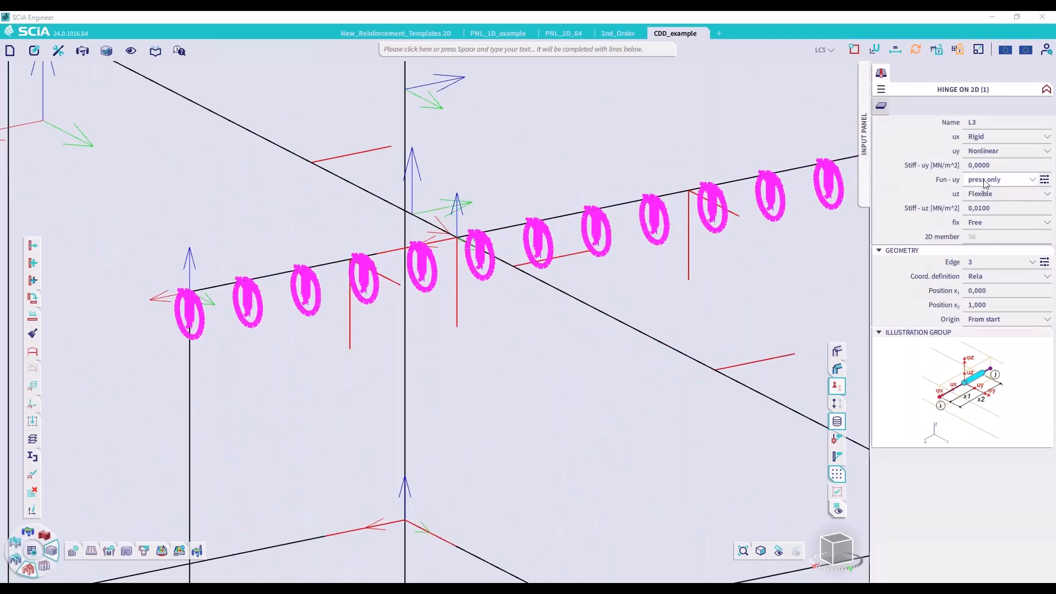
scroll(502, 246, "down", 5)
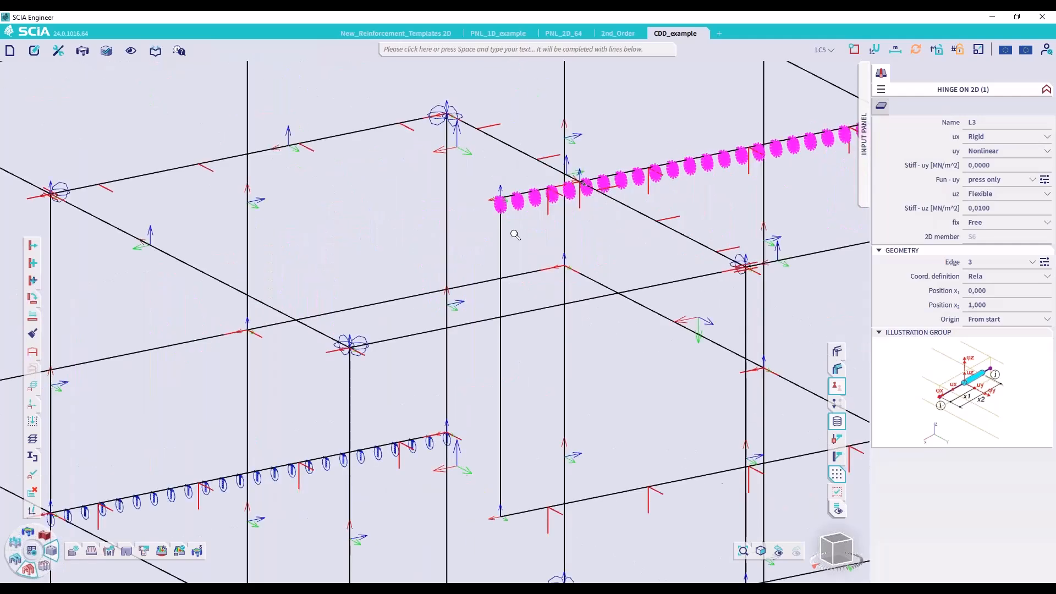
scroll(577, 174, "down", 2)
scroll(371, 307, "up", 5)
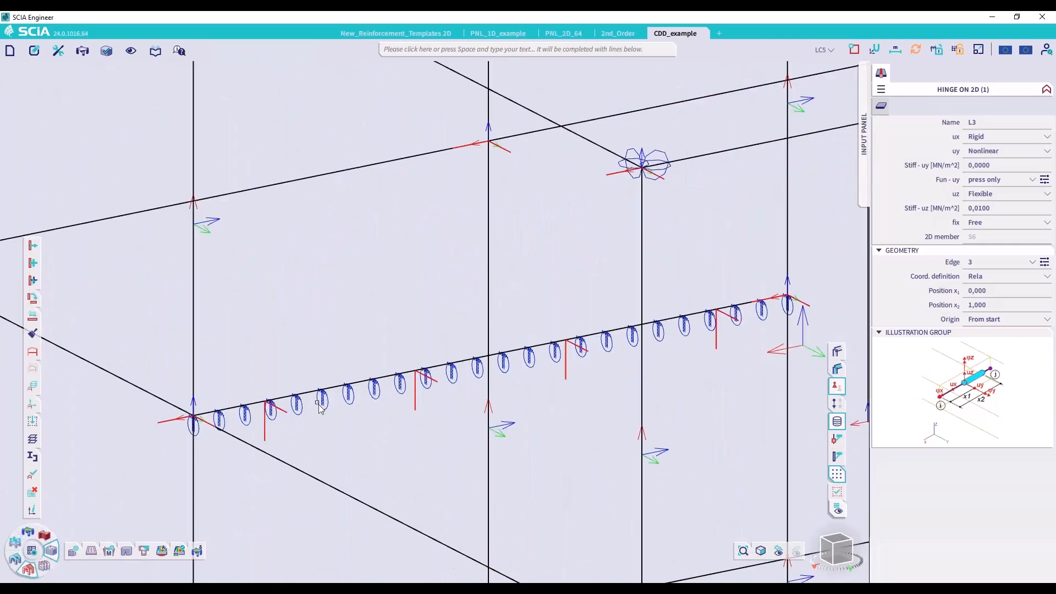
scroll(371, 308, "down", 6)
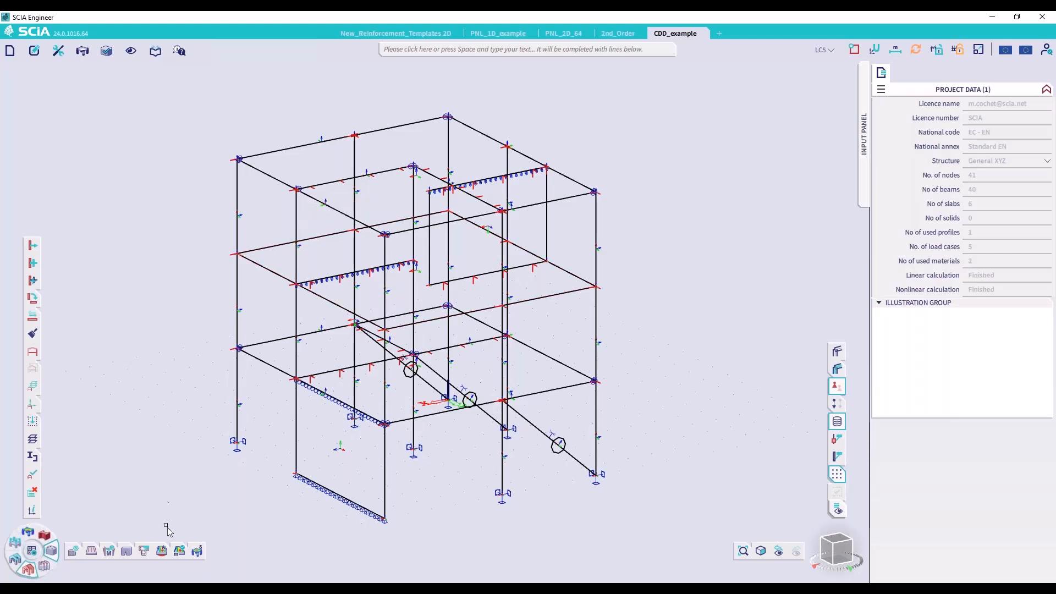
Step: Open the code dependent deflections results and check the load types and result classes available for the deflection case
left_click(199, 555)
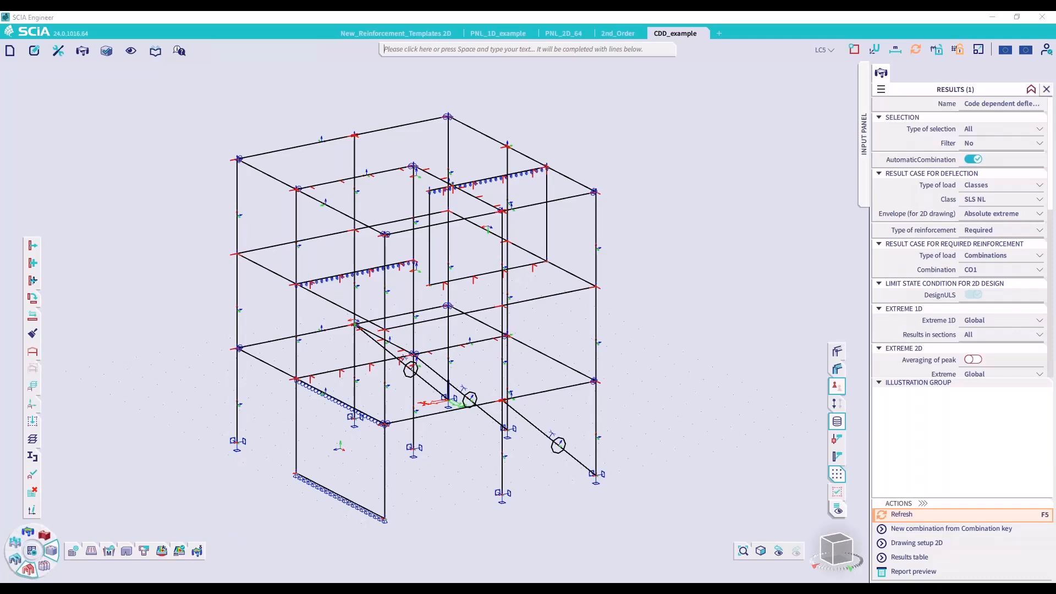
left_click(984, 187)
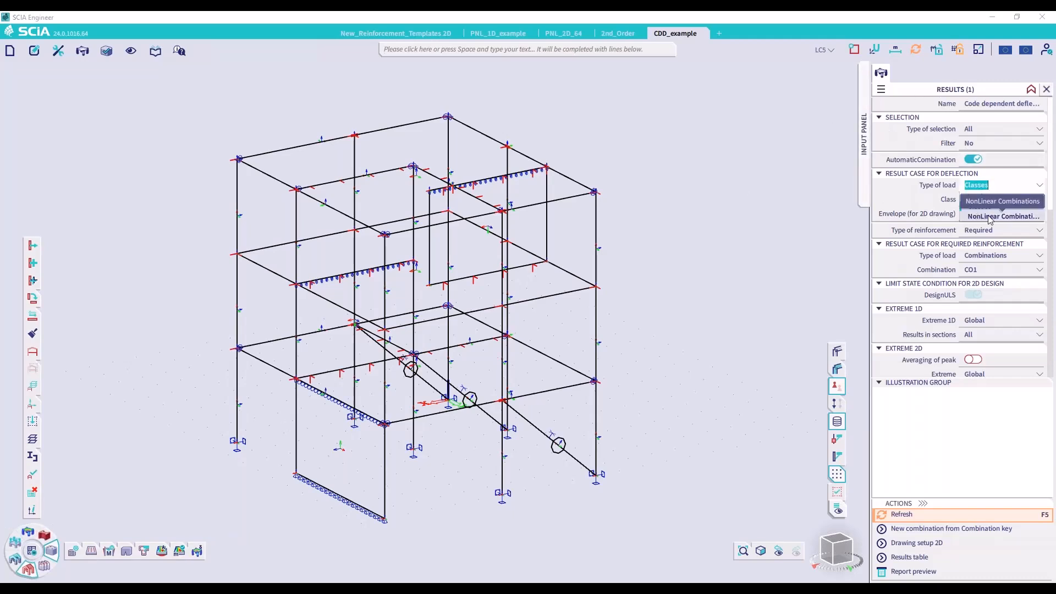
left_click(1013, 202)
left_click(1014, 204)
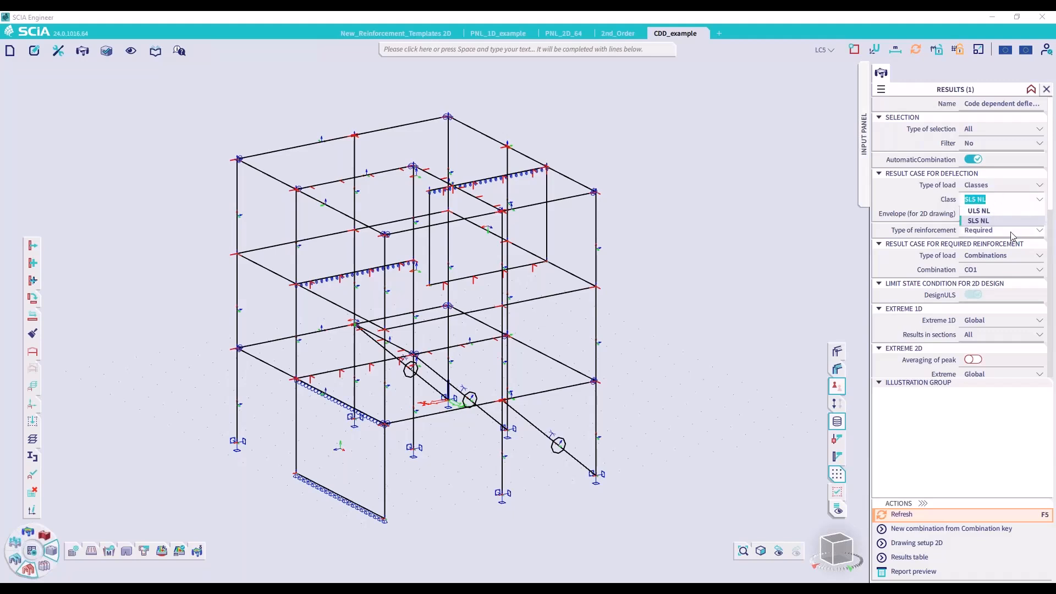
left_click(933, 208)
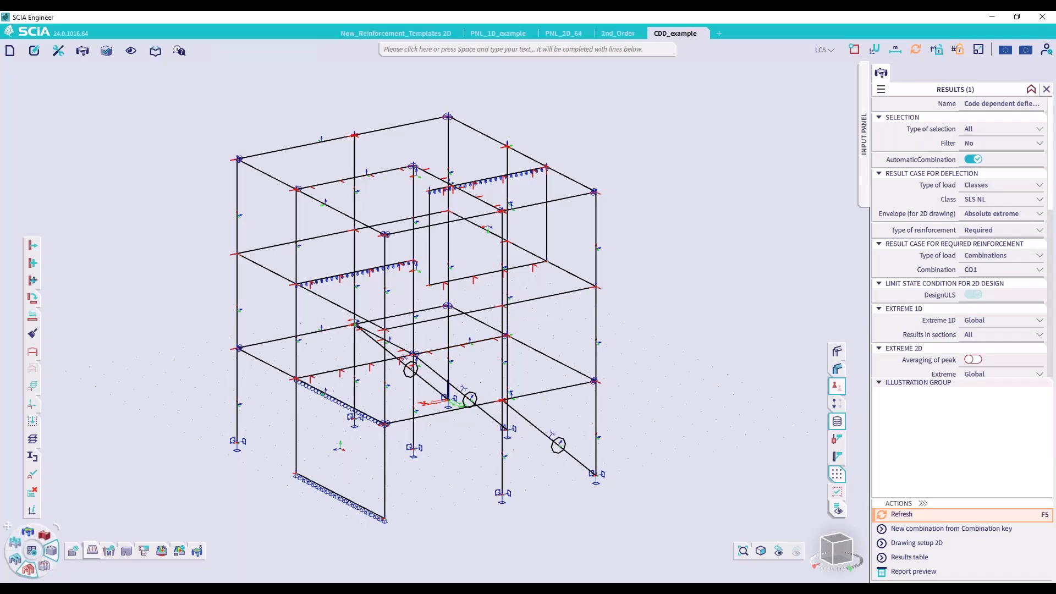
Step: Review the generated nonlinear combinations, including the contents of NC1 and the available combination types
left_click(22, 543)
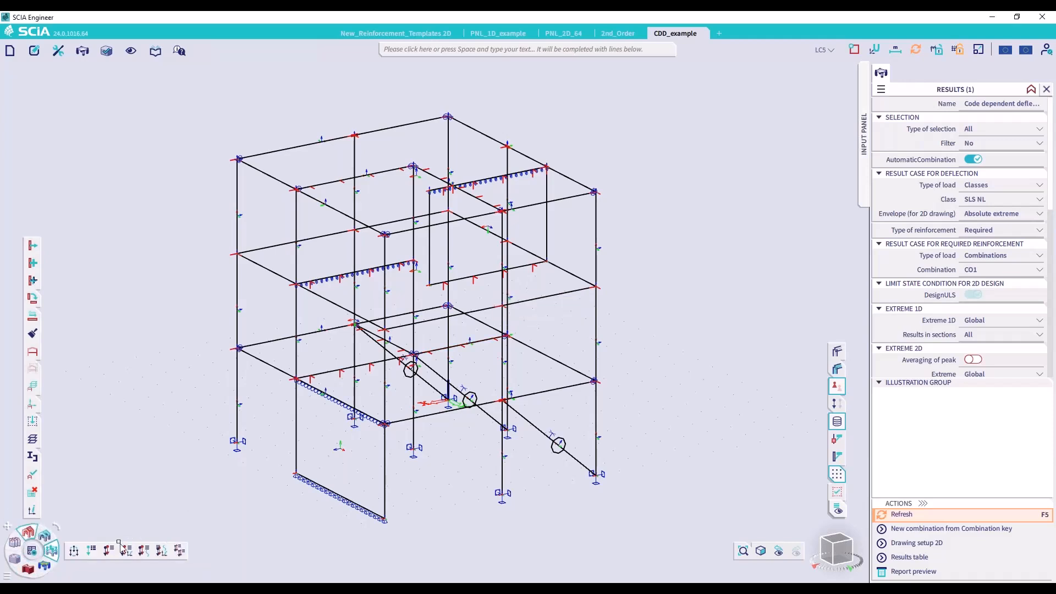
left_click(127, 550)
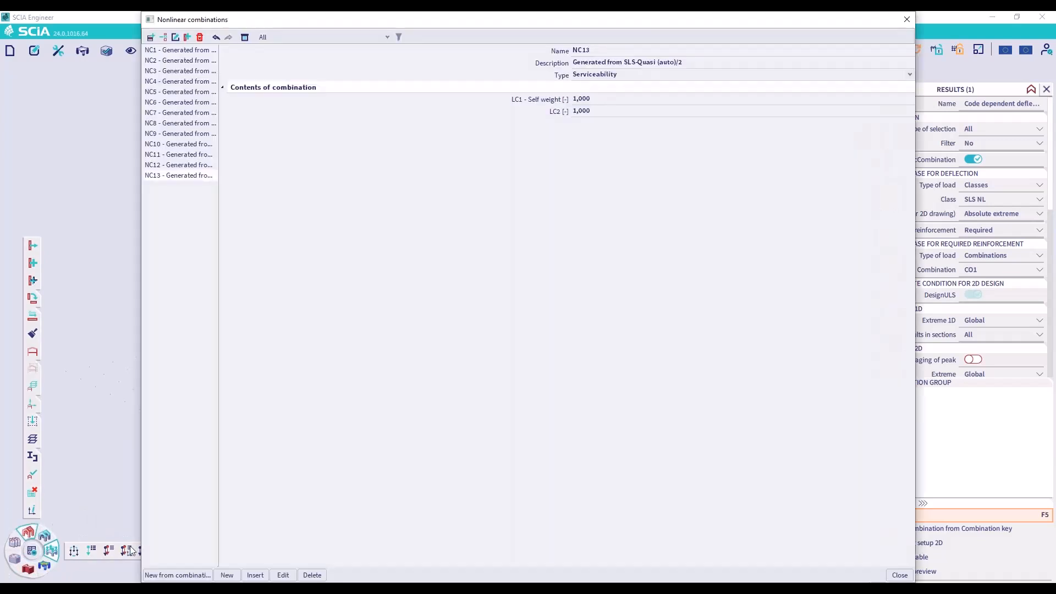
left_click_drag(173, 221, 158, 77)
left_click(183, 176)
left_click(181, 51)
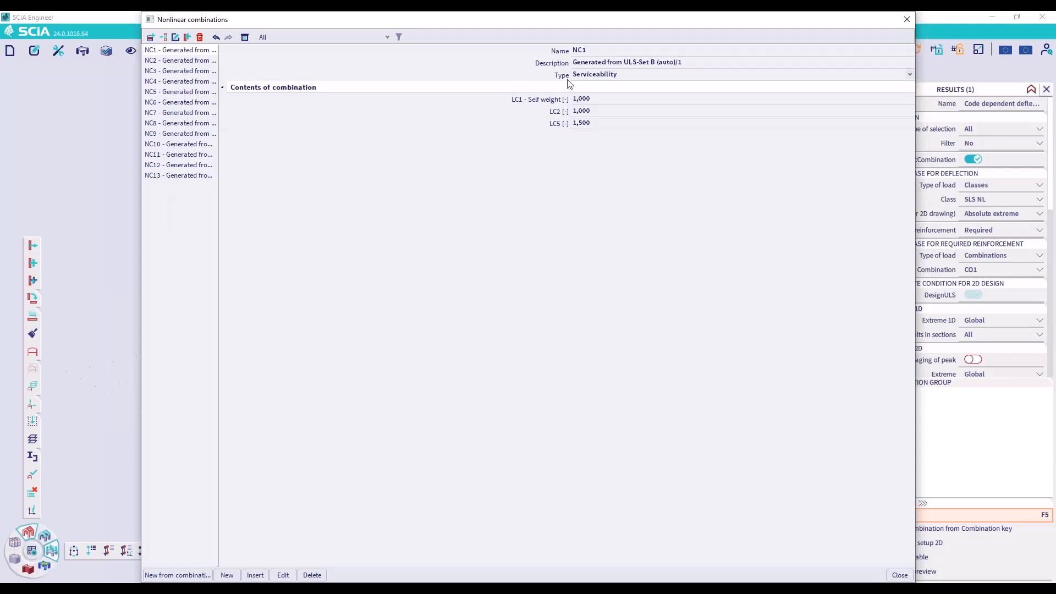
left_click(603, 76)
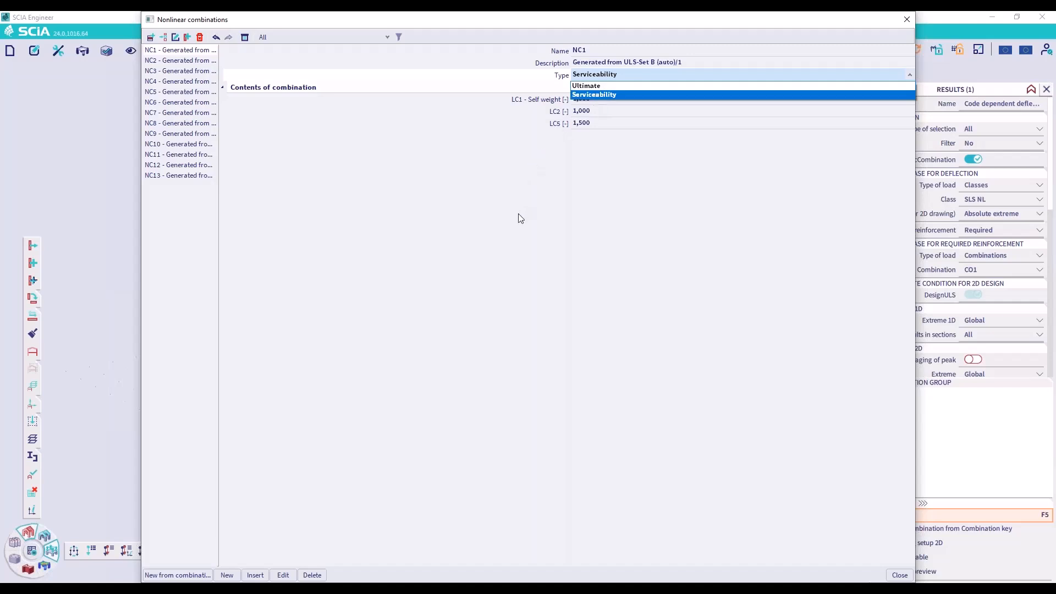
left_click(520, 219)
left_click(909, 21)
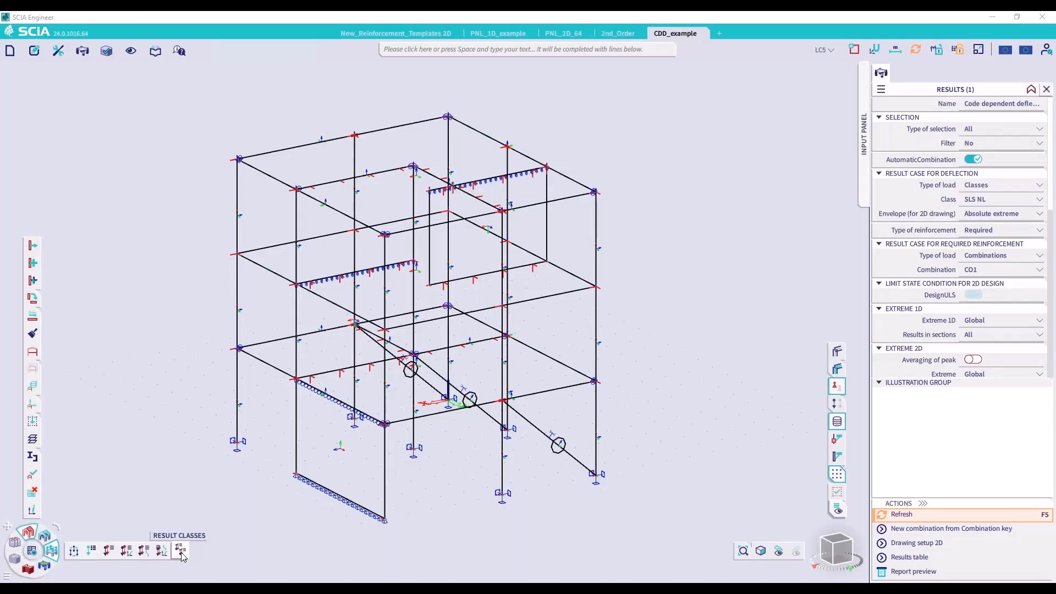
Step: Review which nonlinear combinations belong to the SLS NL result class
left_click(181, 549)
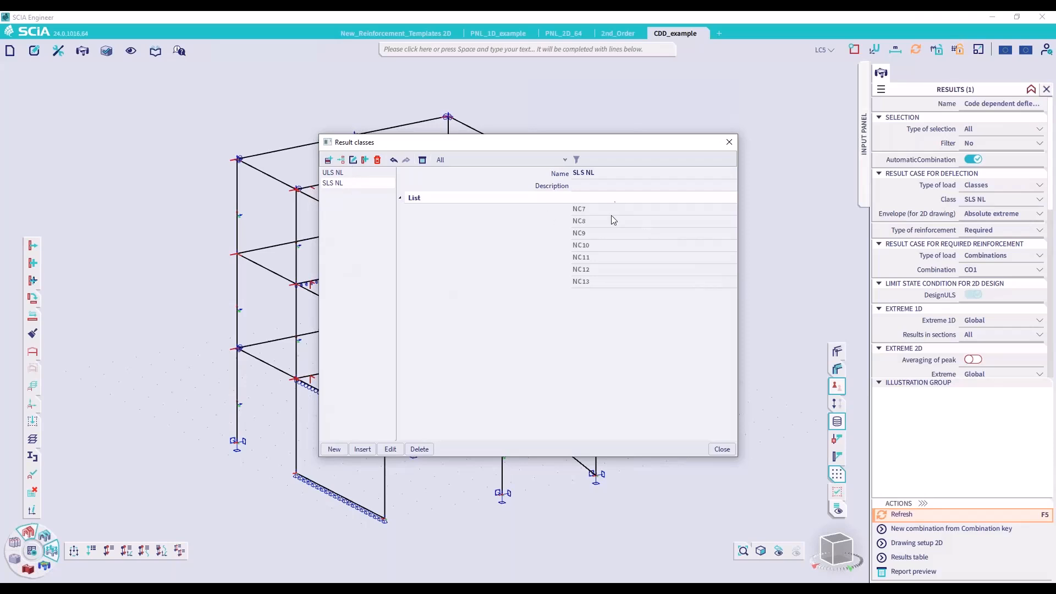
left_click(729, 142)
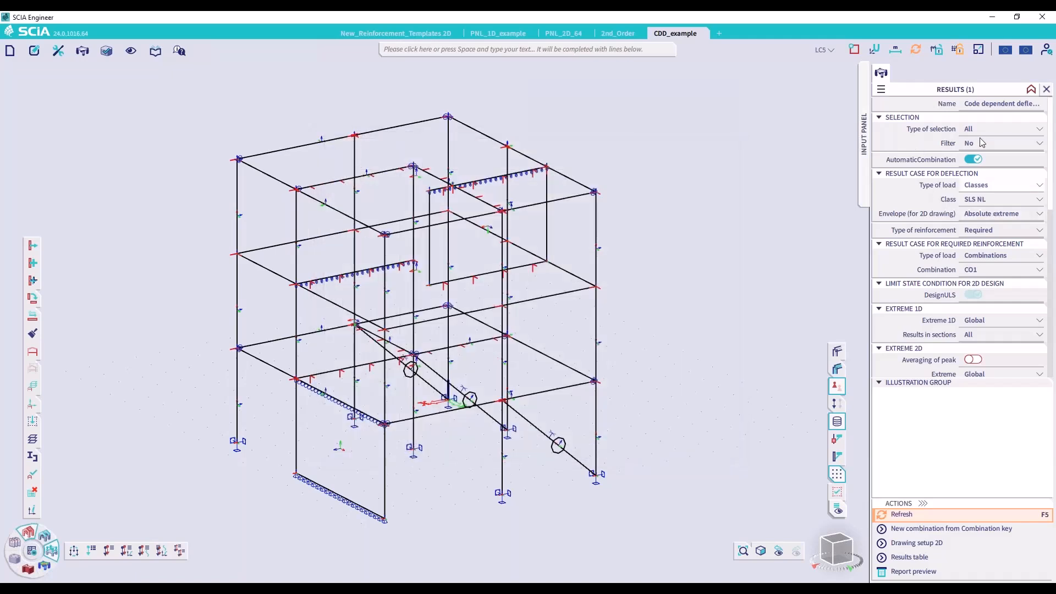
Step: Check the reinforcement types available for the code dependent deflection calculation
scroll(910, 176, "down", 2)
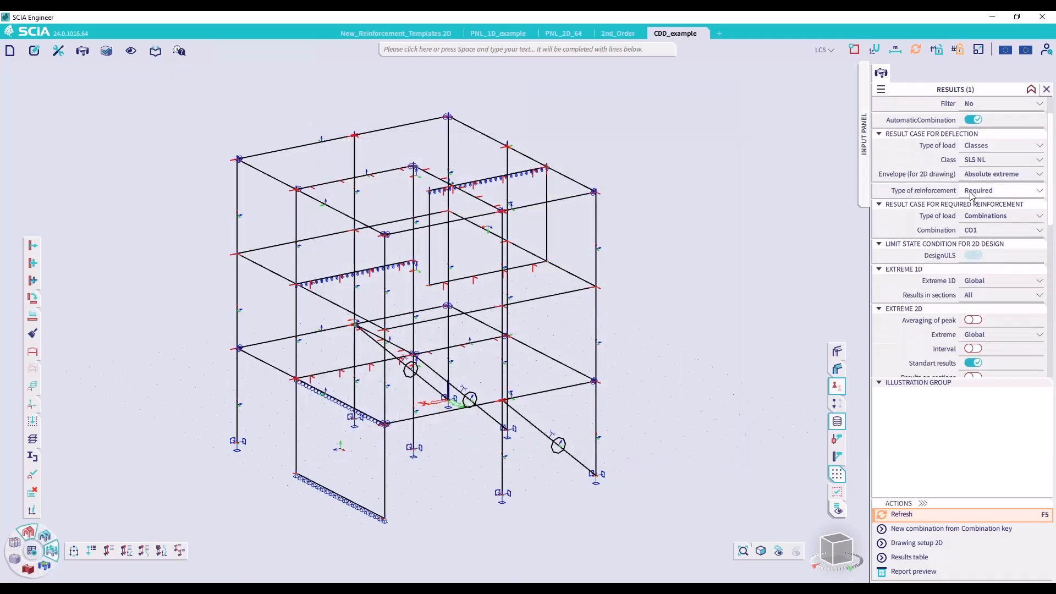
scroll(933, 201, "down", 2)
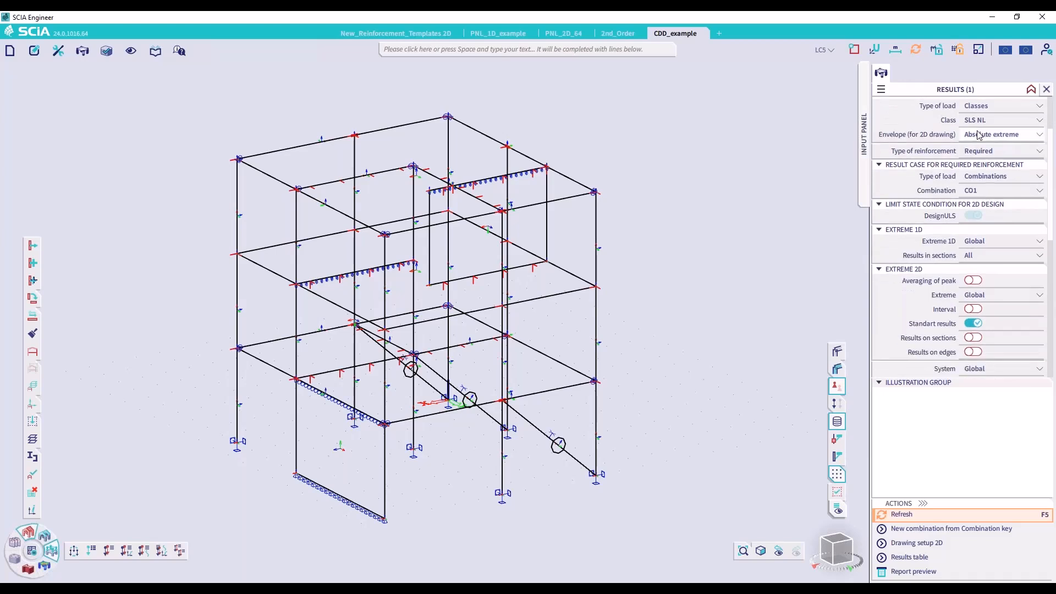
left_click(975, 151)
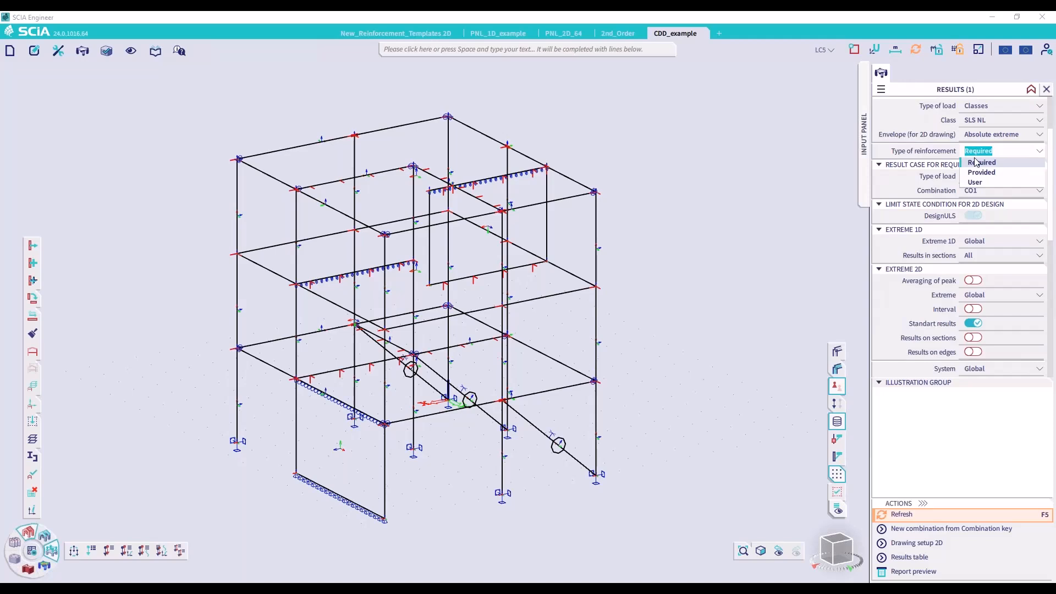
left_click(910, 164)
left_click(910, 164)
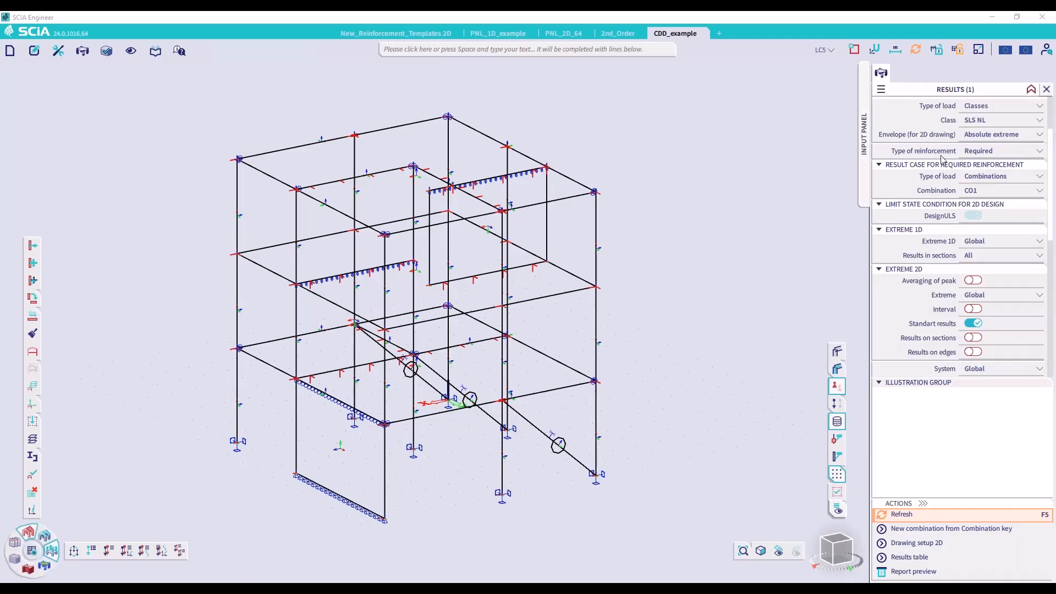
Step: Set the system of the code dependent deflection results to LCS mesh element
scroll(943, 164, "down", 8)
scroll(943, 159, "up", 3)
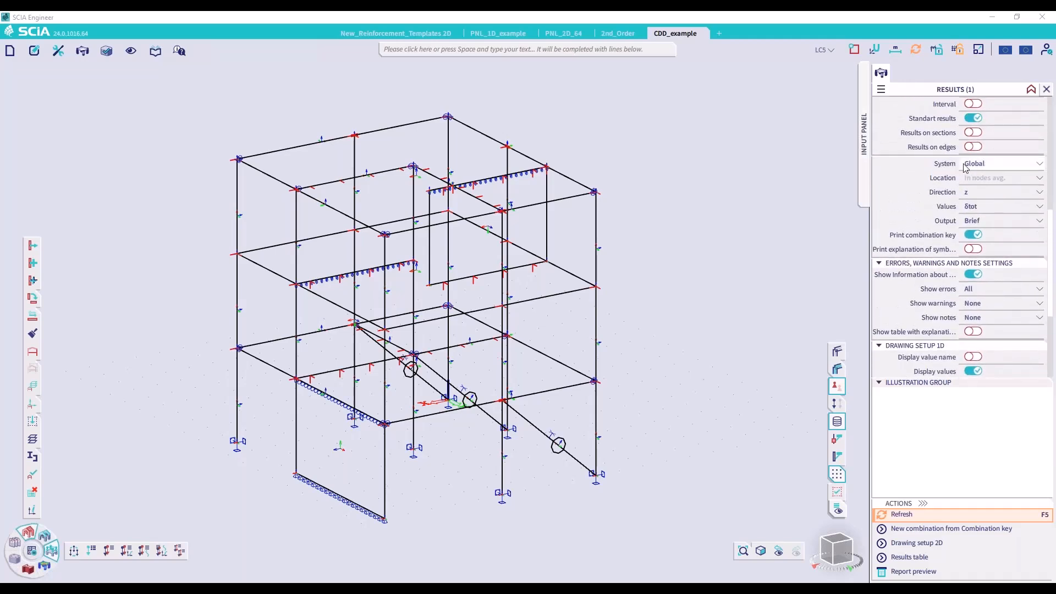
left_click(975, 165)
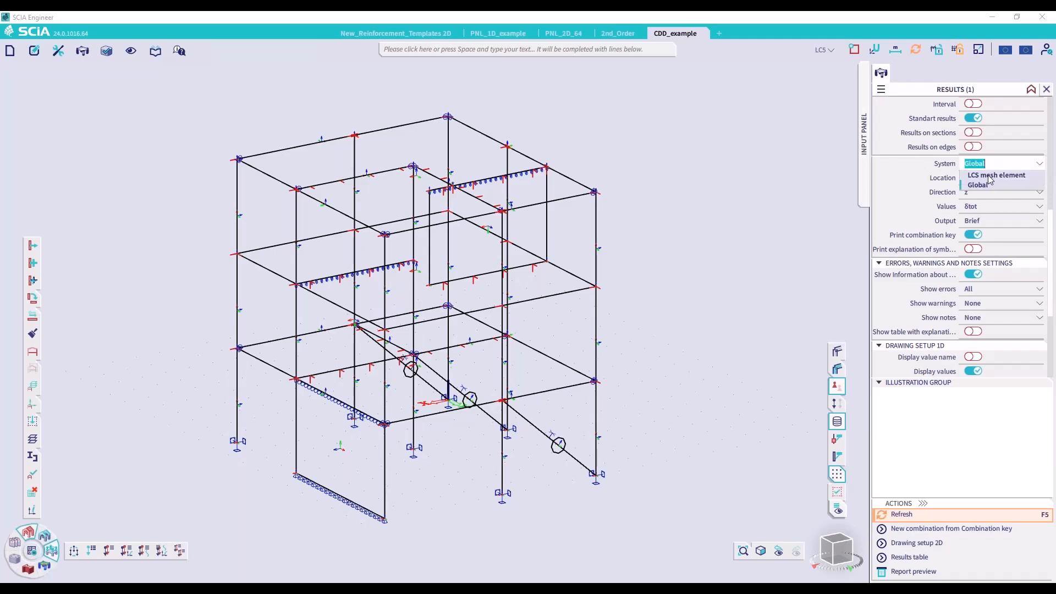
left_click(1001, 176)
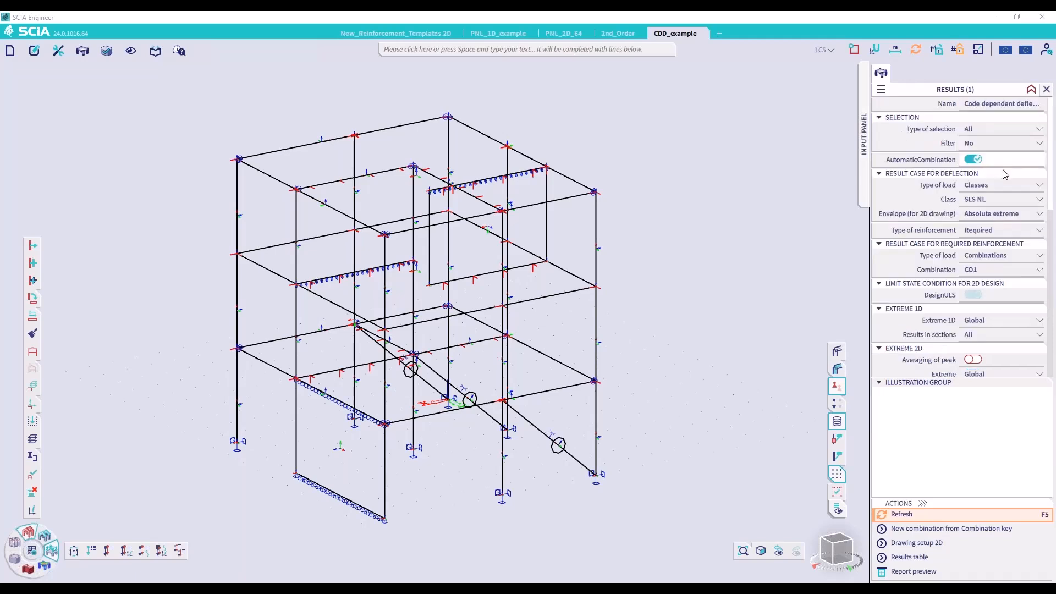
scroll(975, 200, "down", 3)
scroll(976, 201, "up", 4)
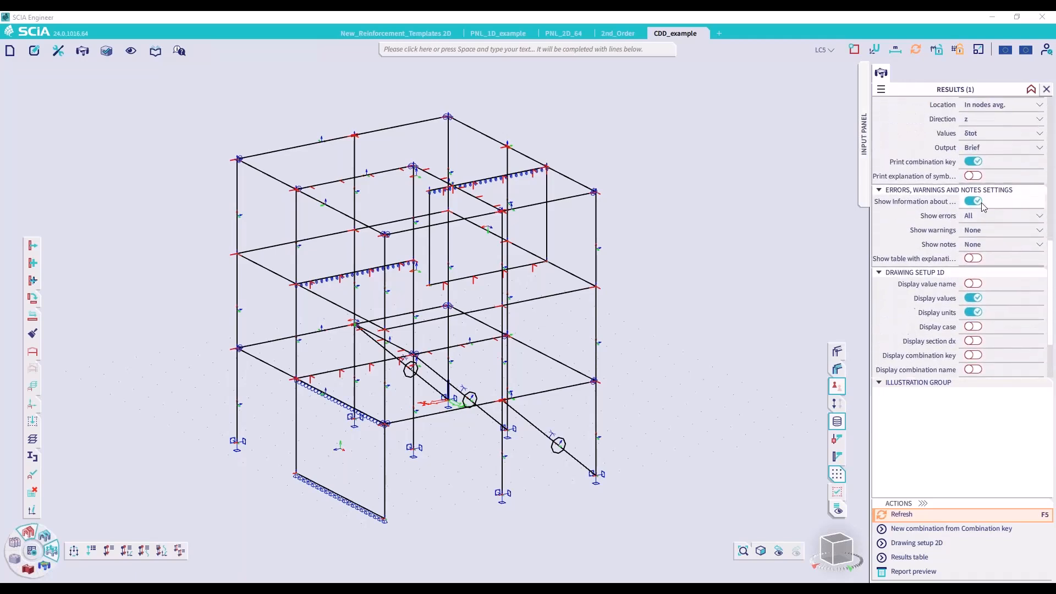
Step: Check the direction and system options available for the code dependent deflection results
left_click(980, 207)
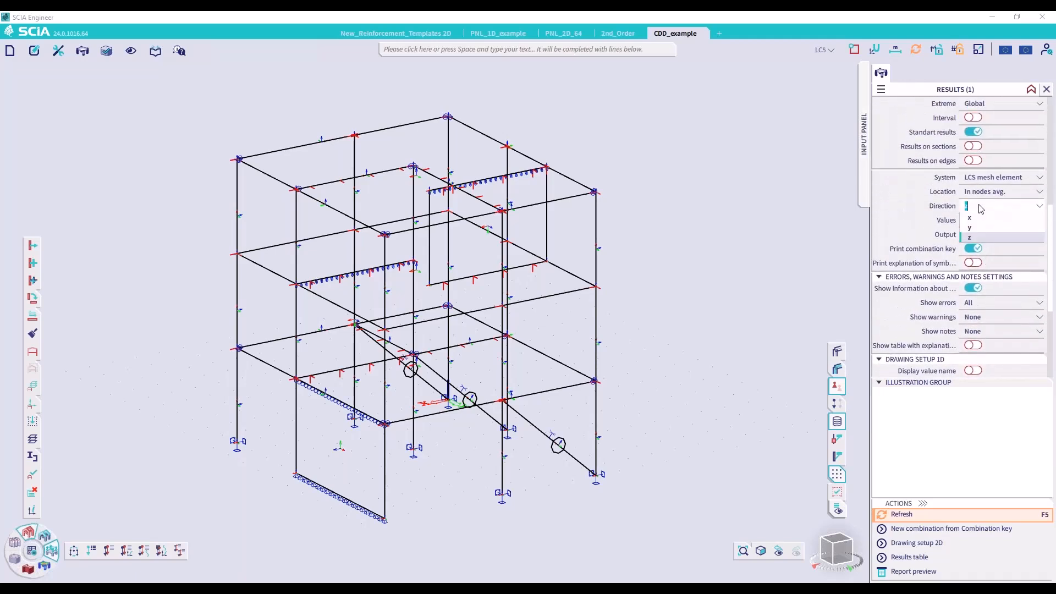
left_click(941, 209)
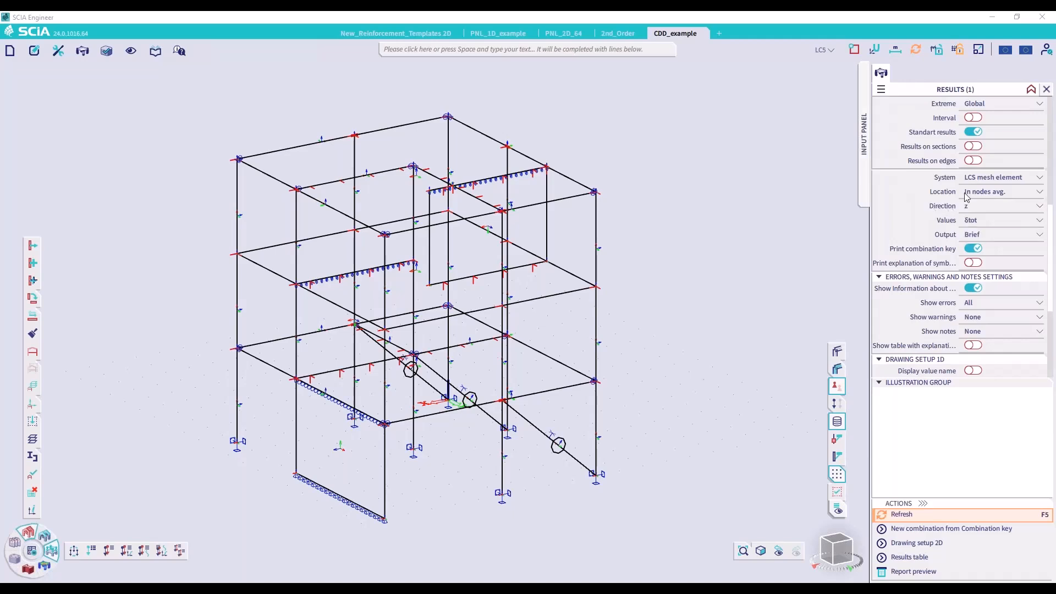
left_click(976, 207)
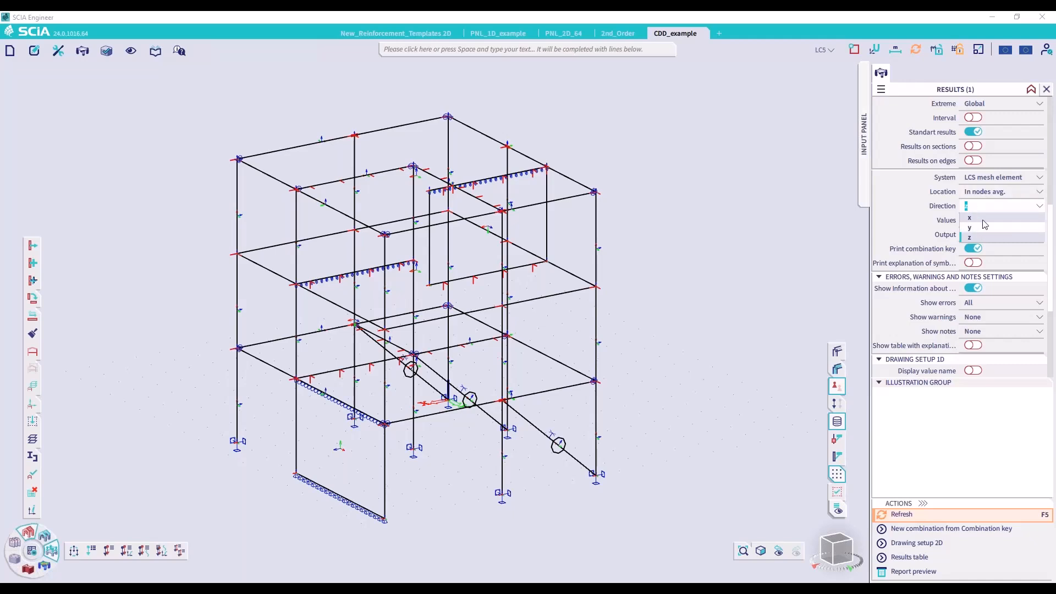
left_click(920, 210)
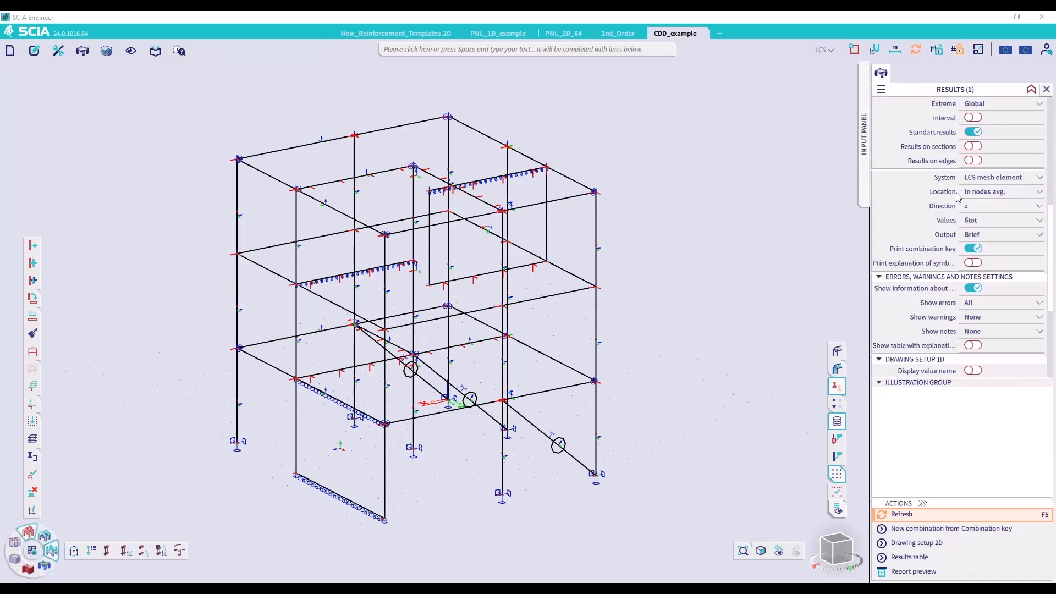
left_click(990, 178)
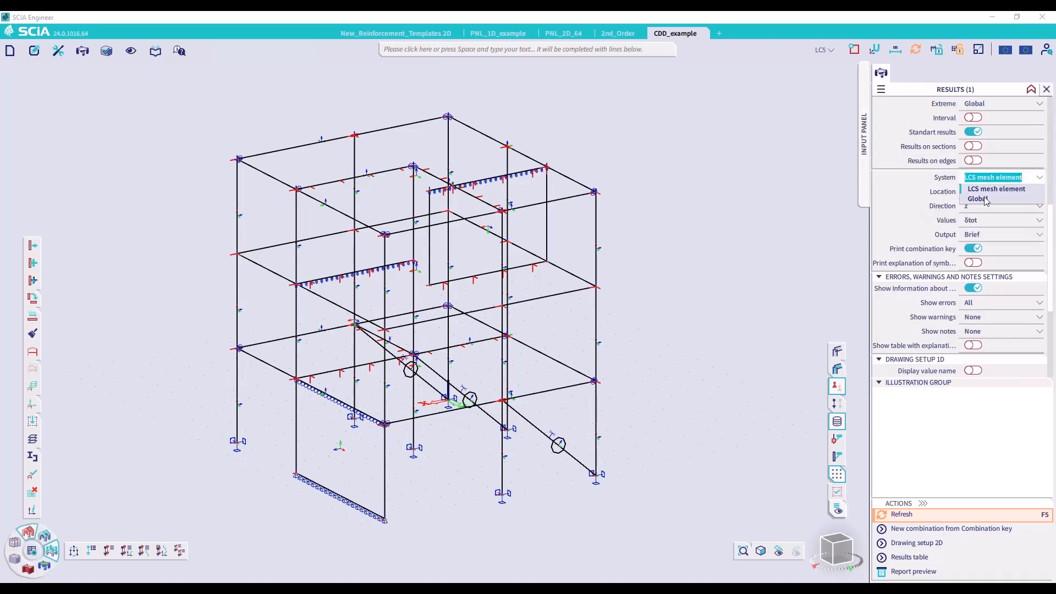
left_click(926, 186)
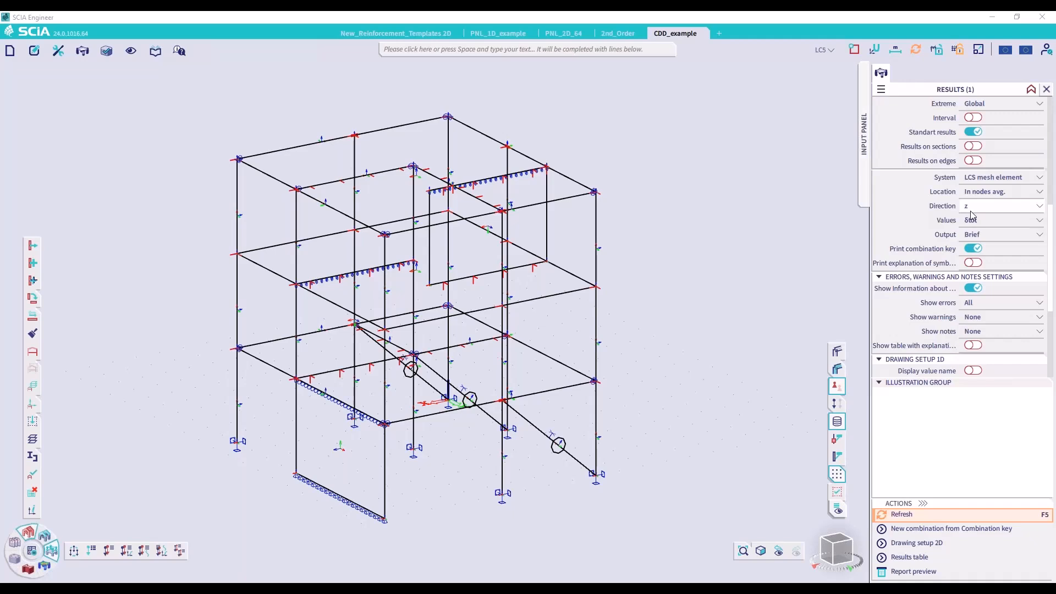
Step: Refresh the total z deflections in the LCS mesh element system and inspect the walls and slabs from different angles
left_click(914, 518)
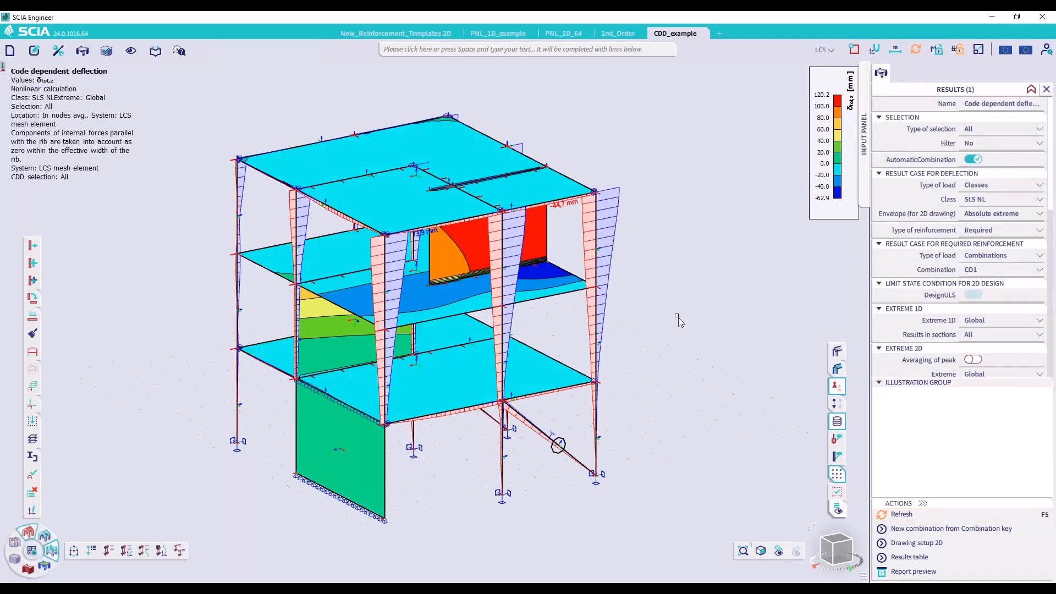
scroll(549, 261, "down", 2)
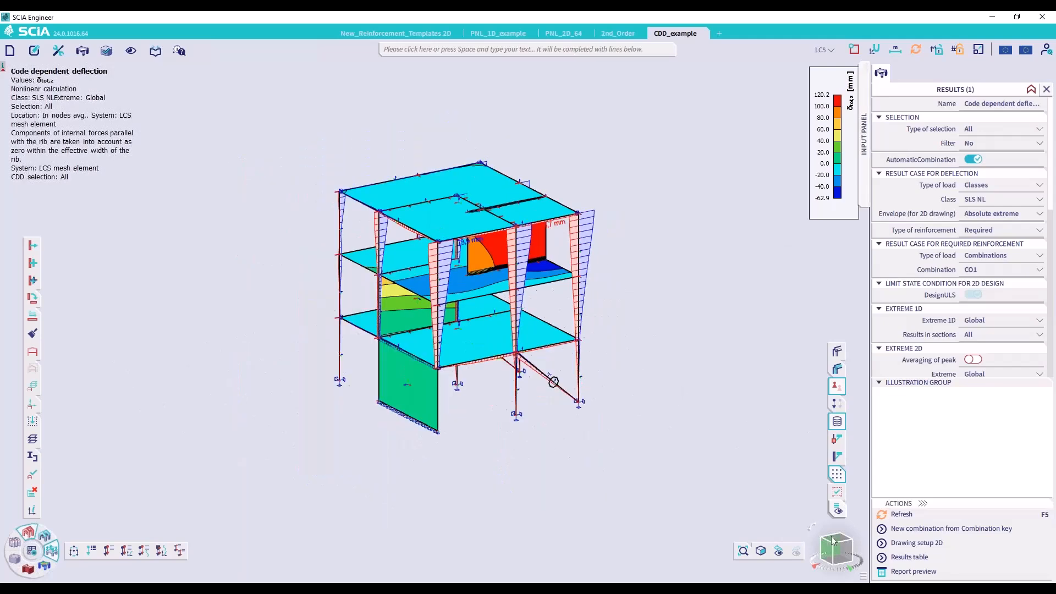
left_click(837, 551)
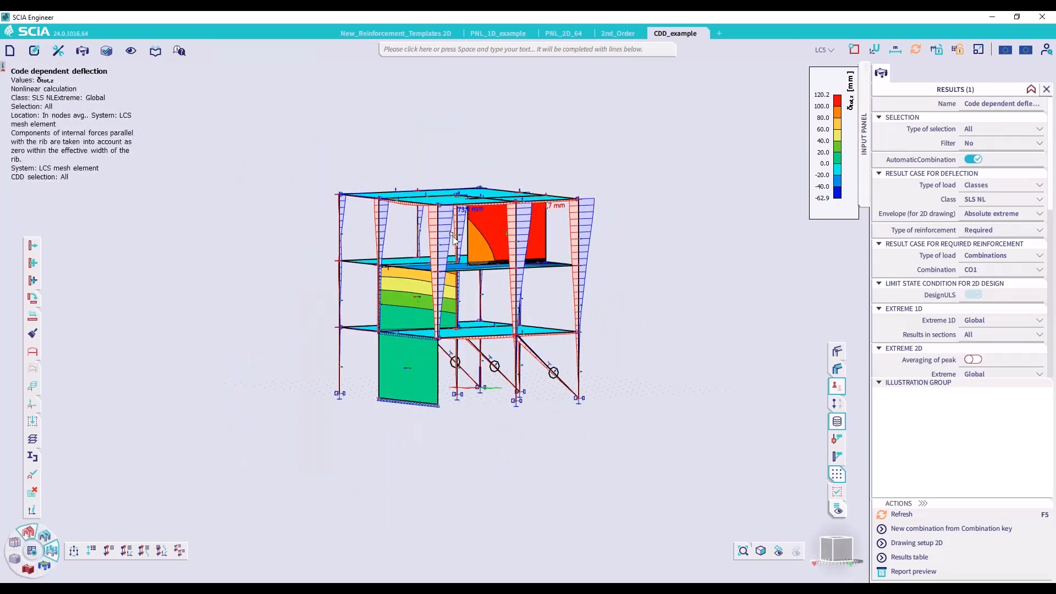
scroll(512, 231, "up", 2)
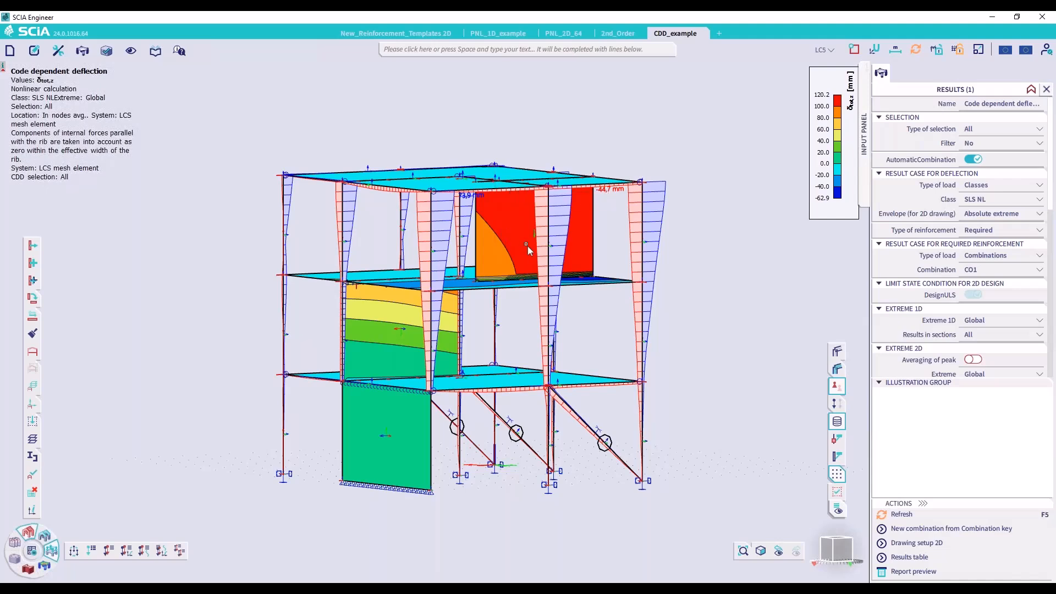
left_click(847, 554)
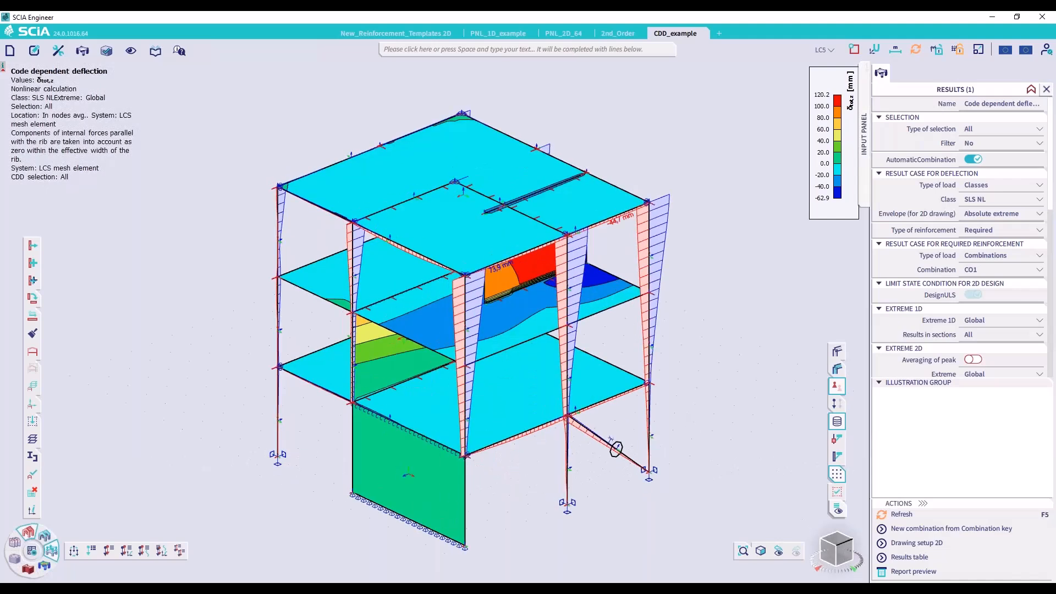
Step: Set the result system to Global and refresh the total deflections in the z direction
scroll(975, 258, "down", 10)
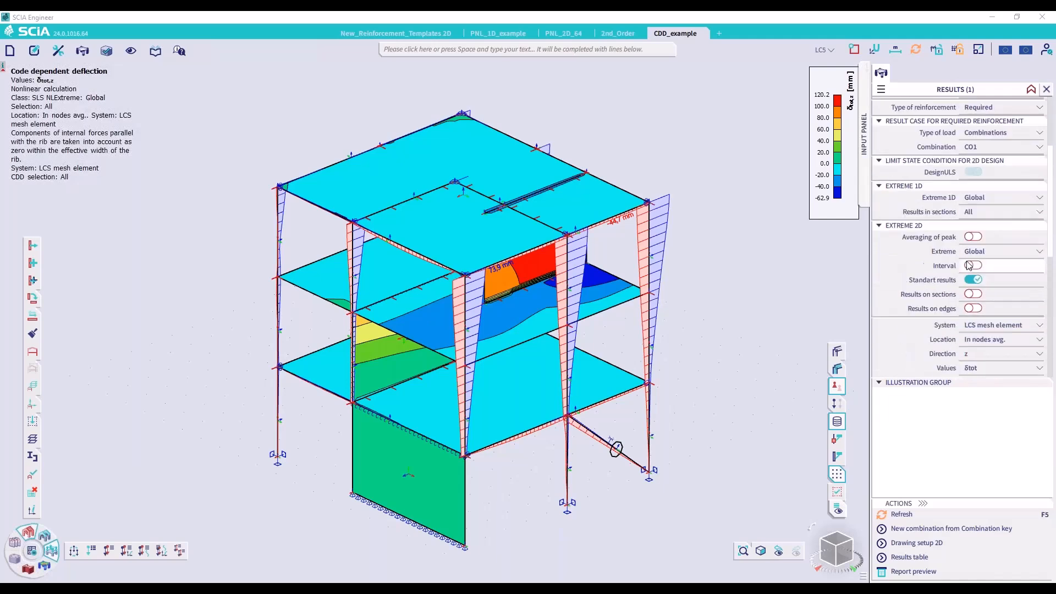
left_click(991, 163)
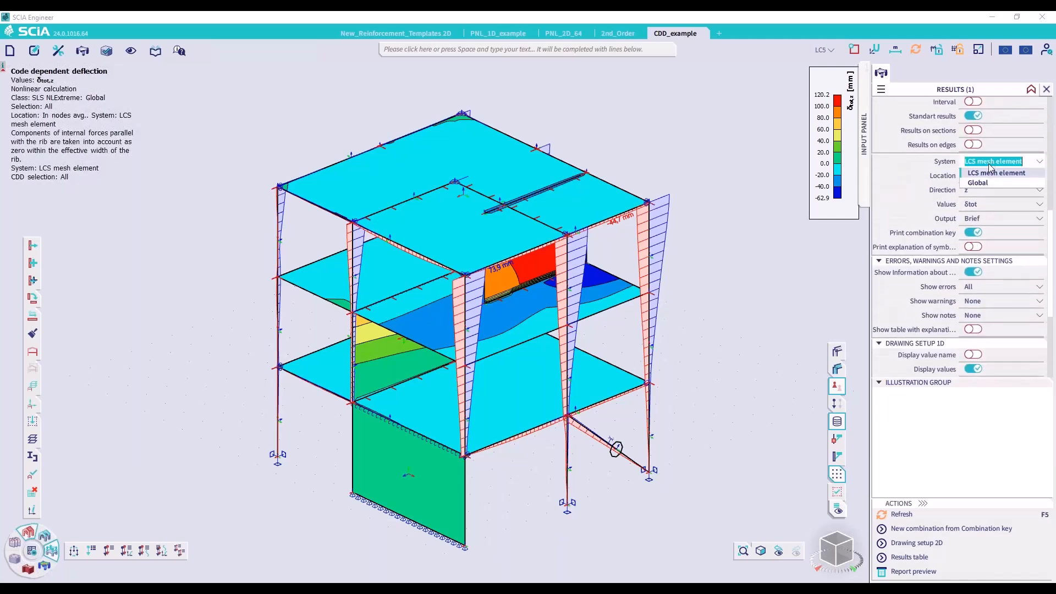
left_click(978, 182)
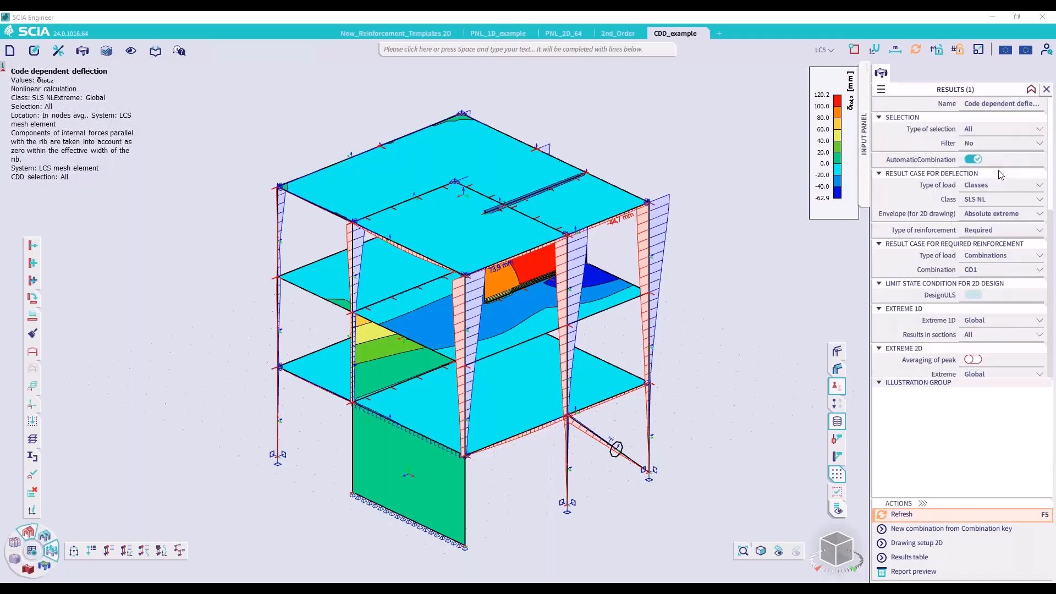
scroll(993, 200, "down", 3)
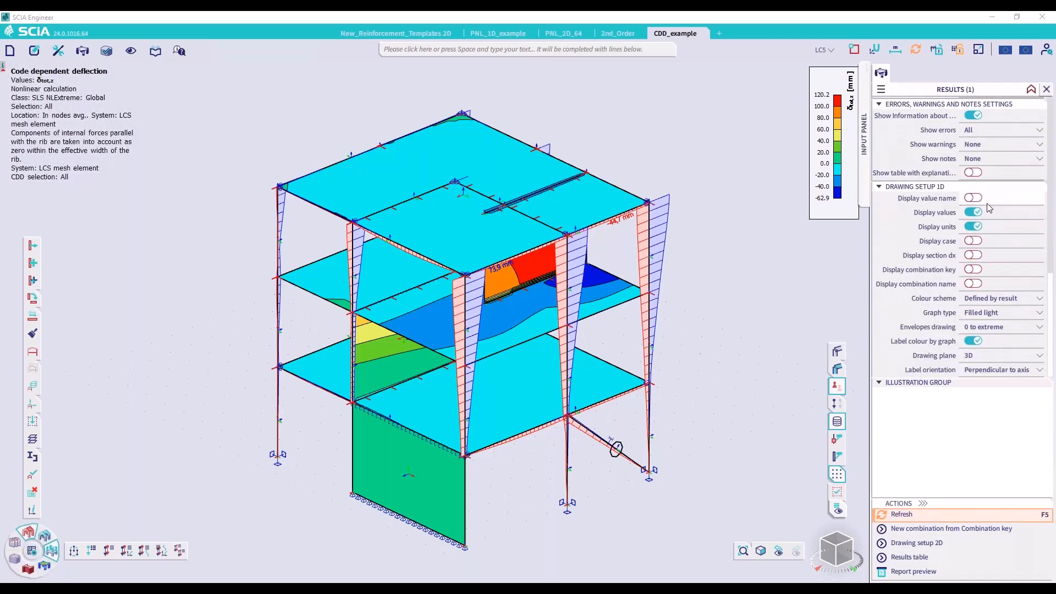
scroll(984, 139, "up", 2)
scroll(986, 139, "up", 3)
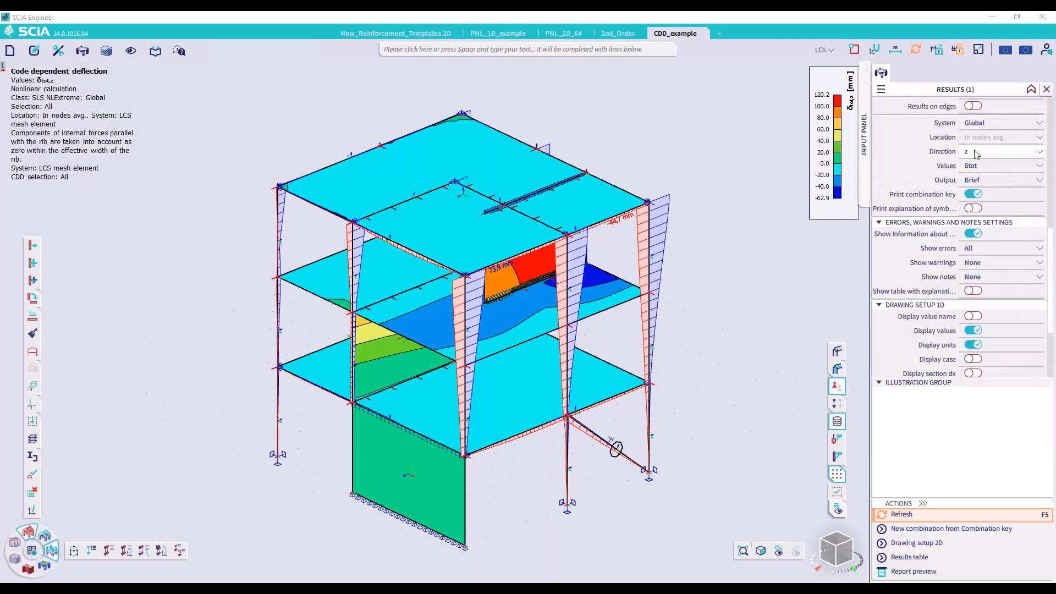
left_click(897, 515)
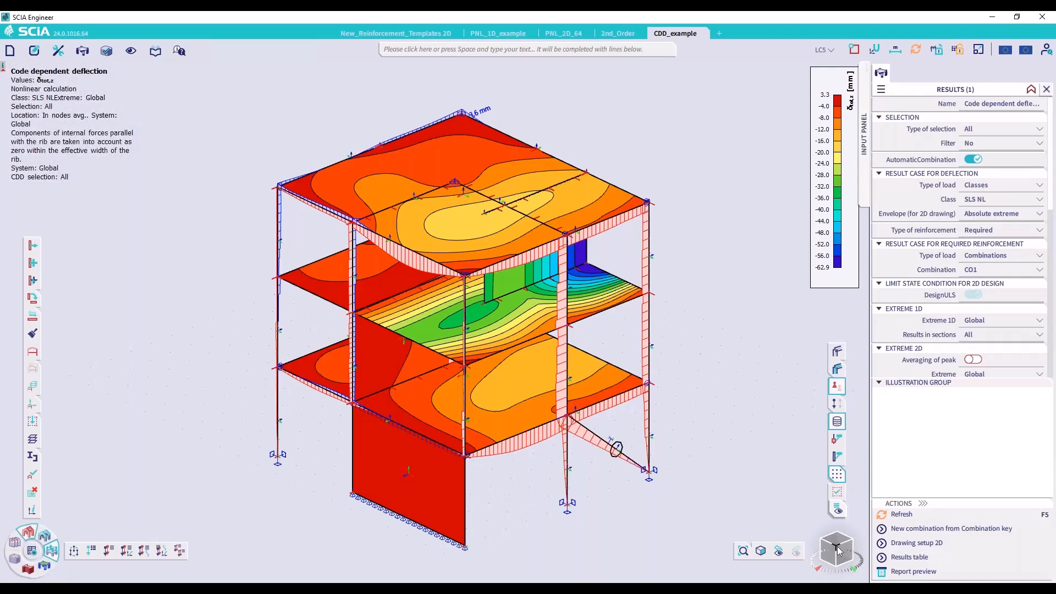
Step: Examine the global z deflections around the line hinges on the upper edges of both walls and across the whole frame
left_click_drag(833, 530, 833, 507)
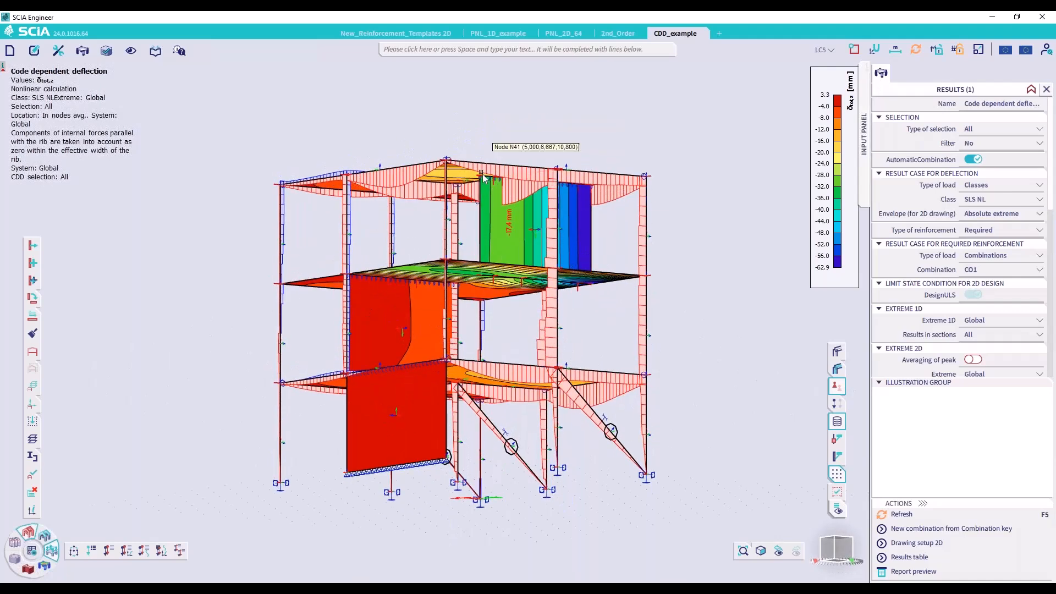
scroll(485, 177, "up", 5)
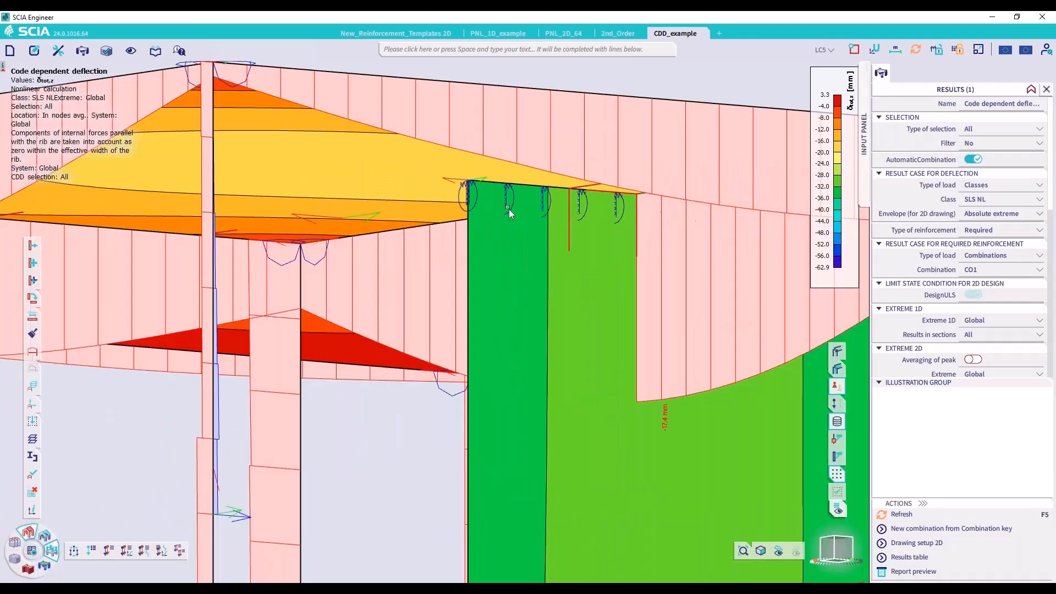
scroll(518, 192, "down", 5)
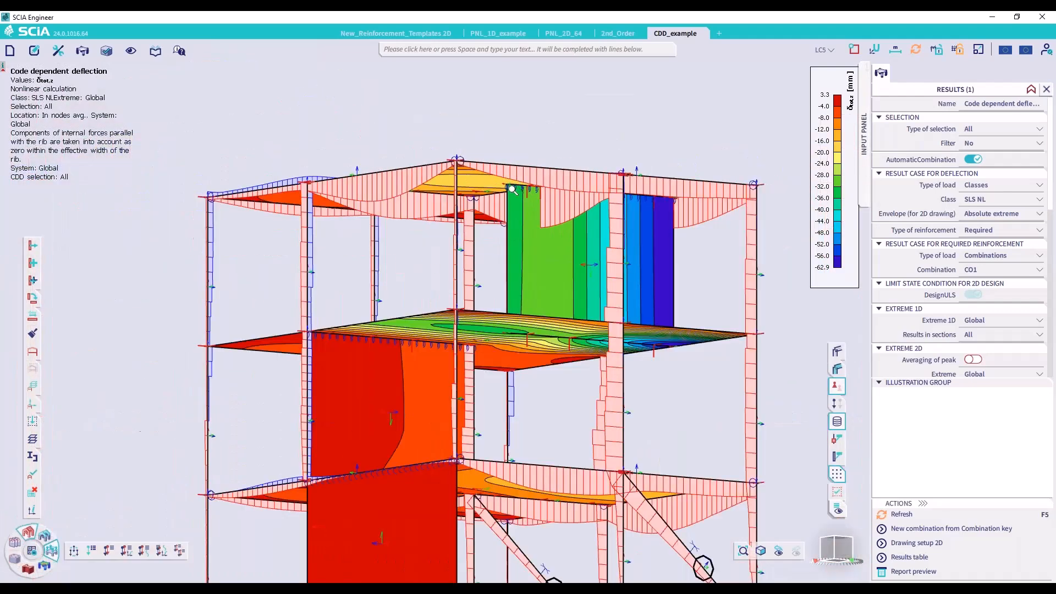
scroll(352, 345, "up", 3)
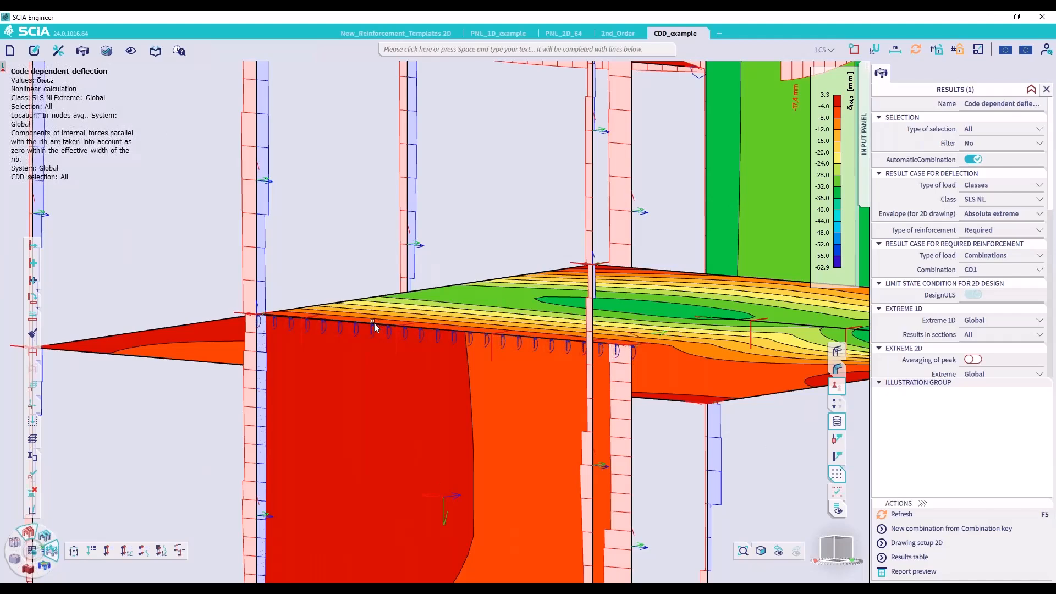
scroll(374, 327, "down", 3)
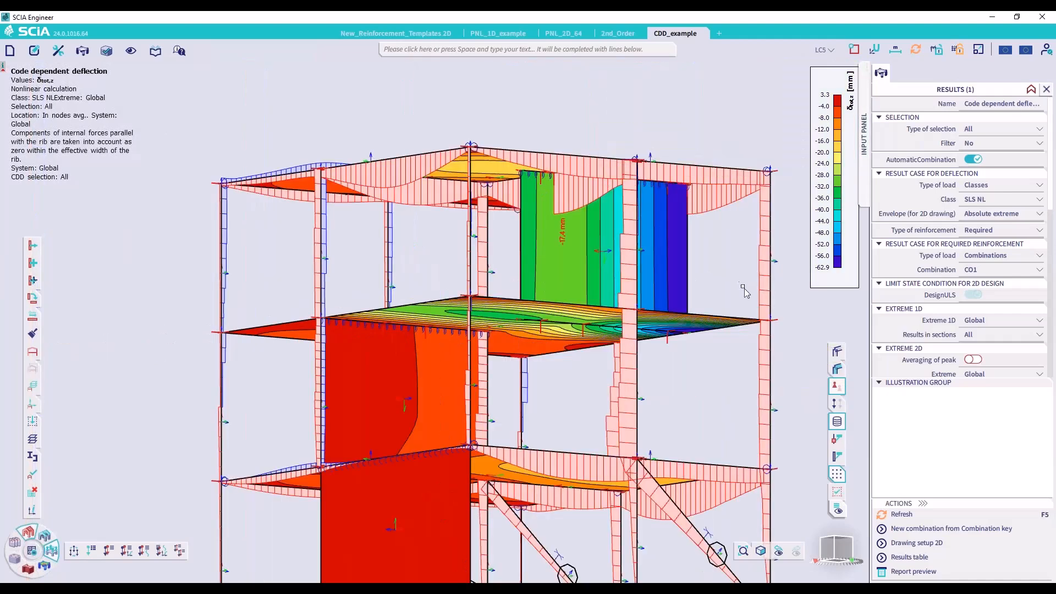
left_click(841, 550)
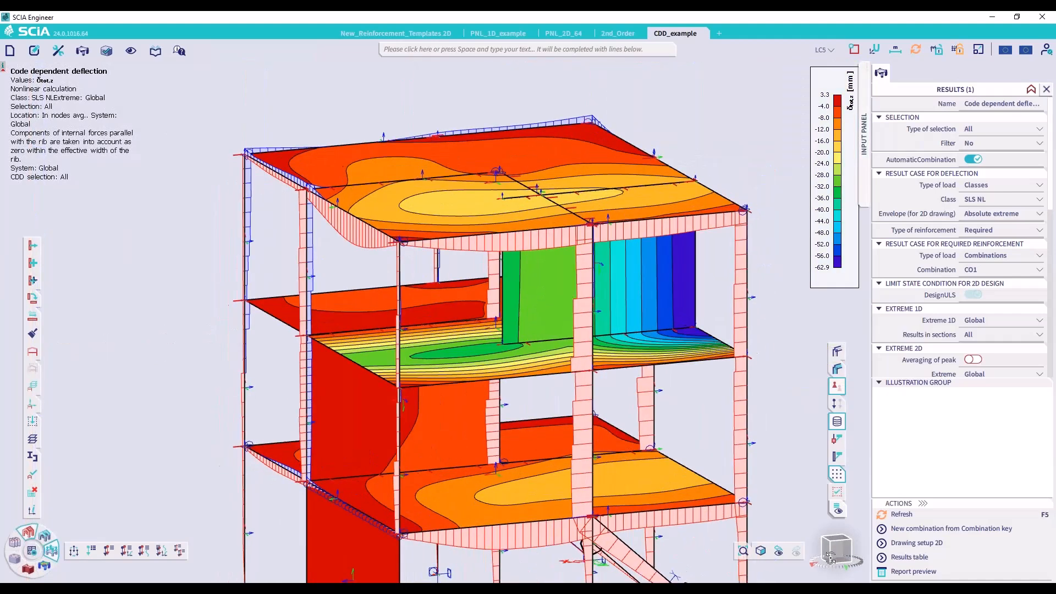
scroll(451, 253, "down", 2)
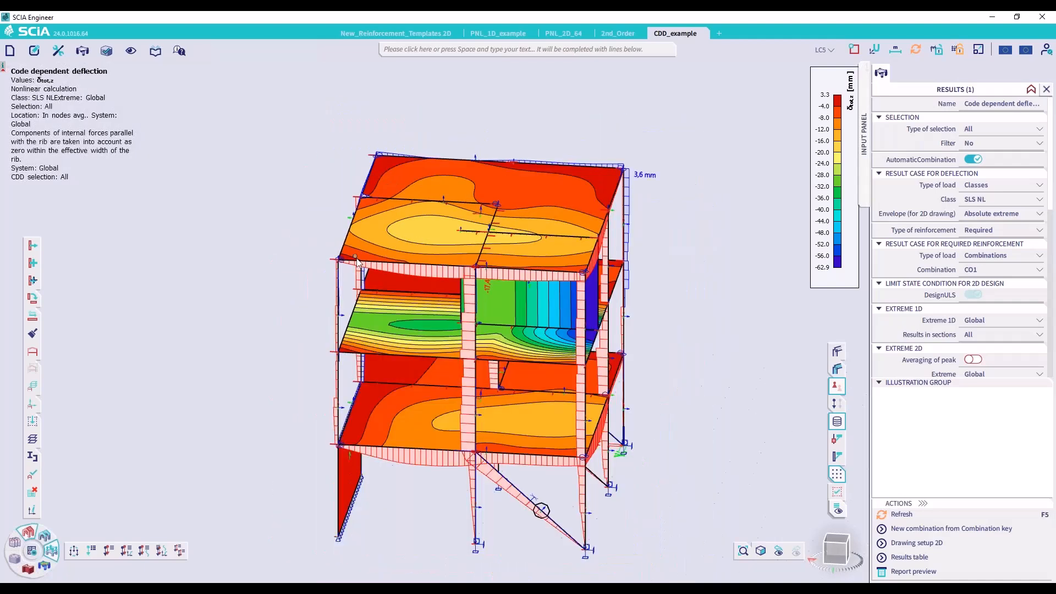